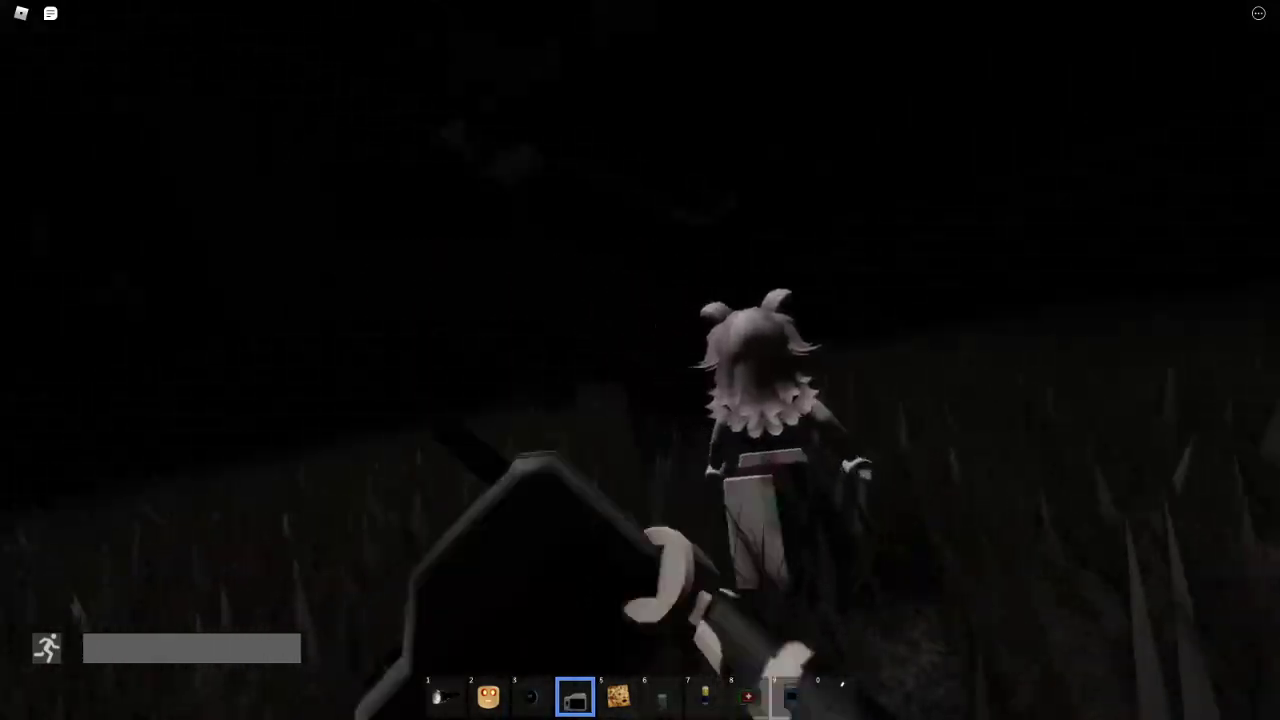
# - Equip the lantern after a quick camera check, follow the glowing teammate, then switch items
pyautogui.press('2')
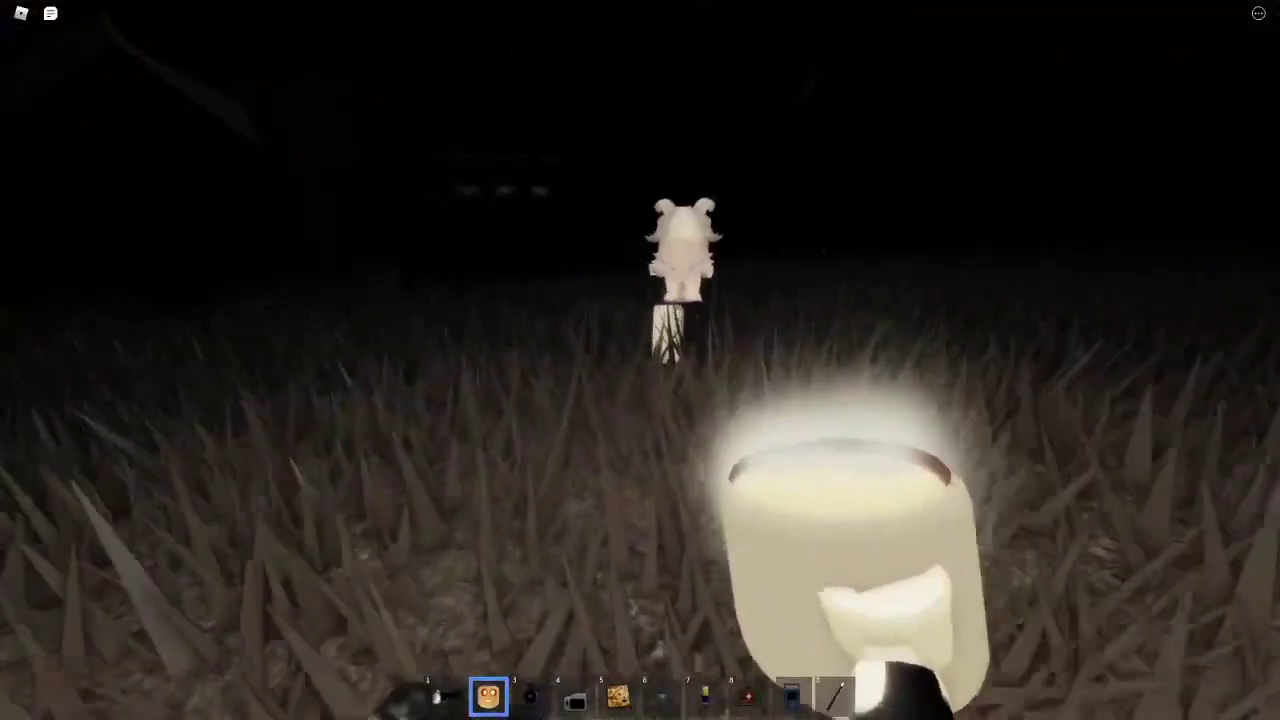
pyautogui.press('4')
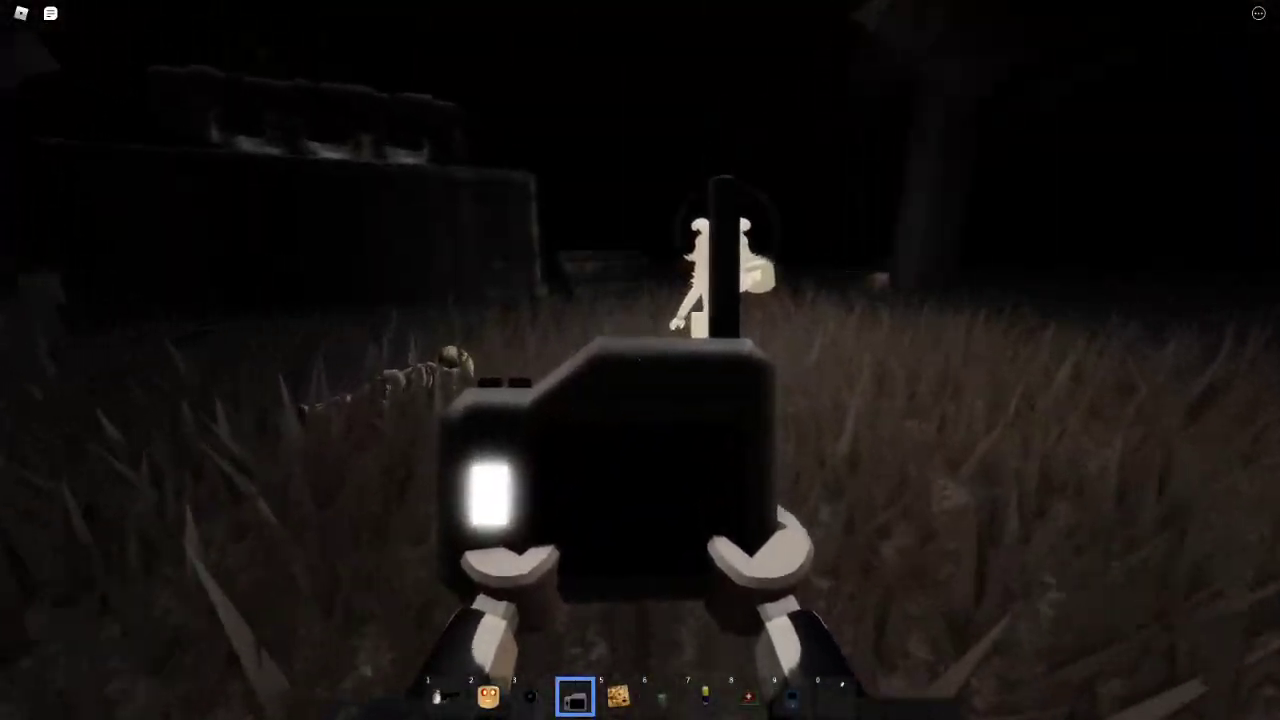
pyautogui.press('2')
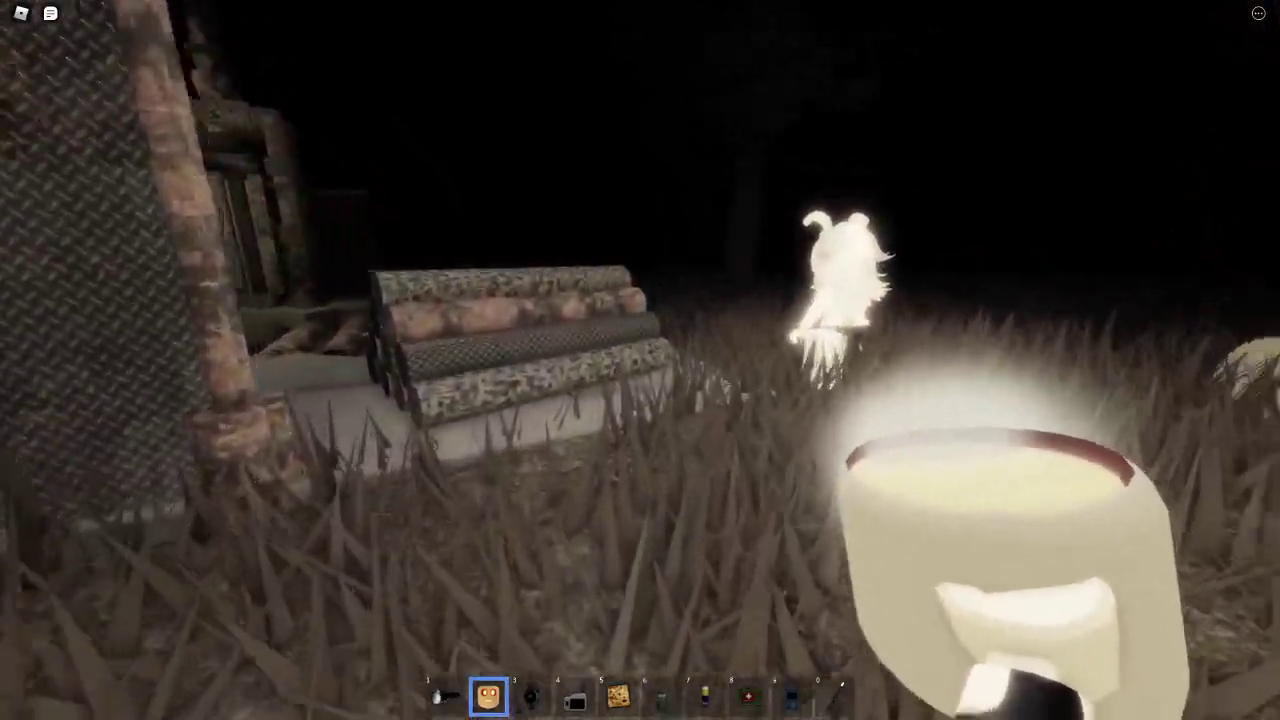
pyautogui.press('shift')
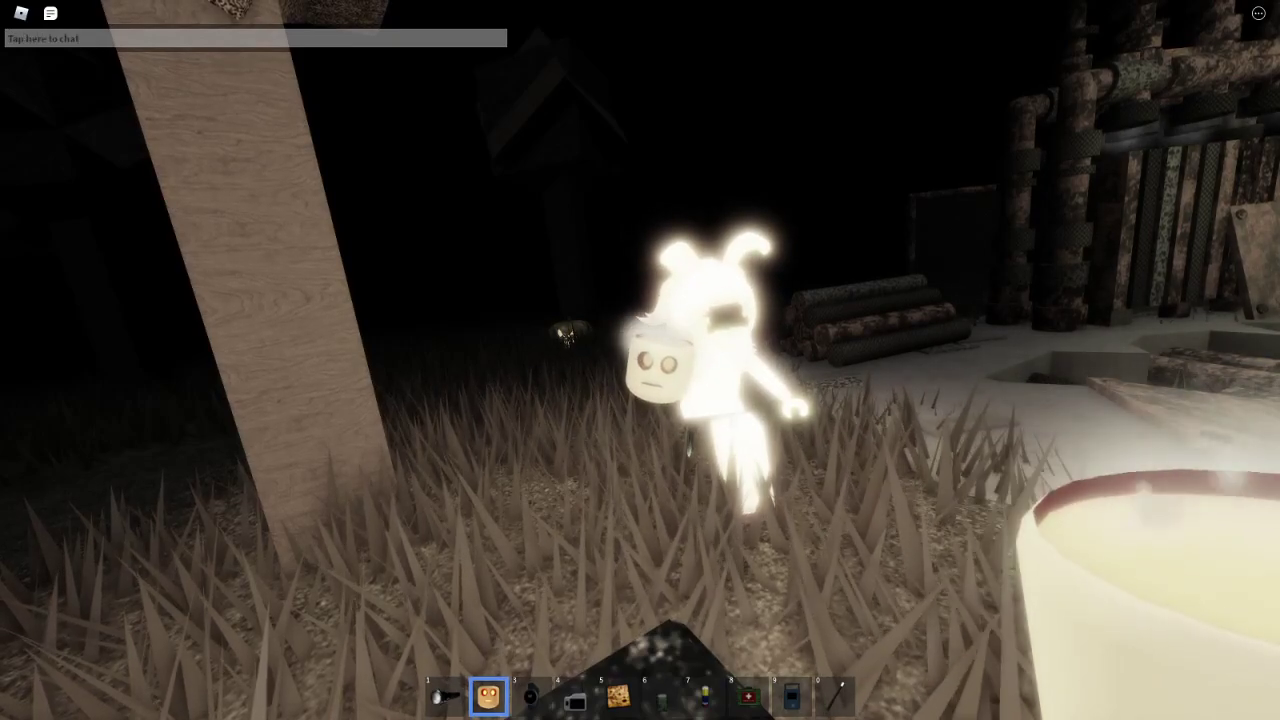
pyautogui.scroll(-3, 640, 360)
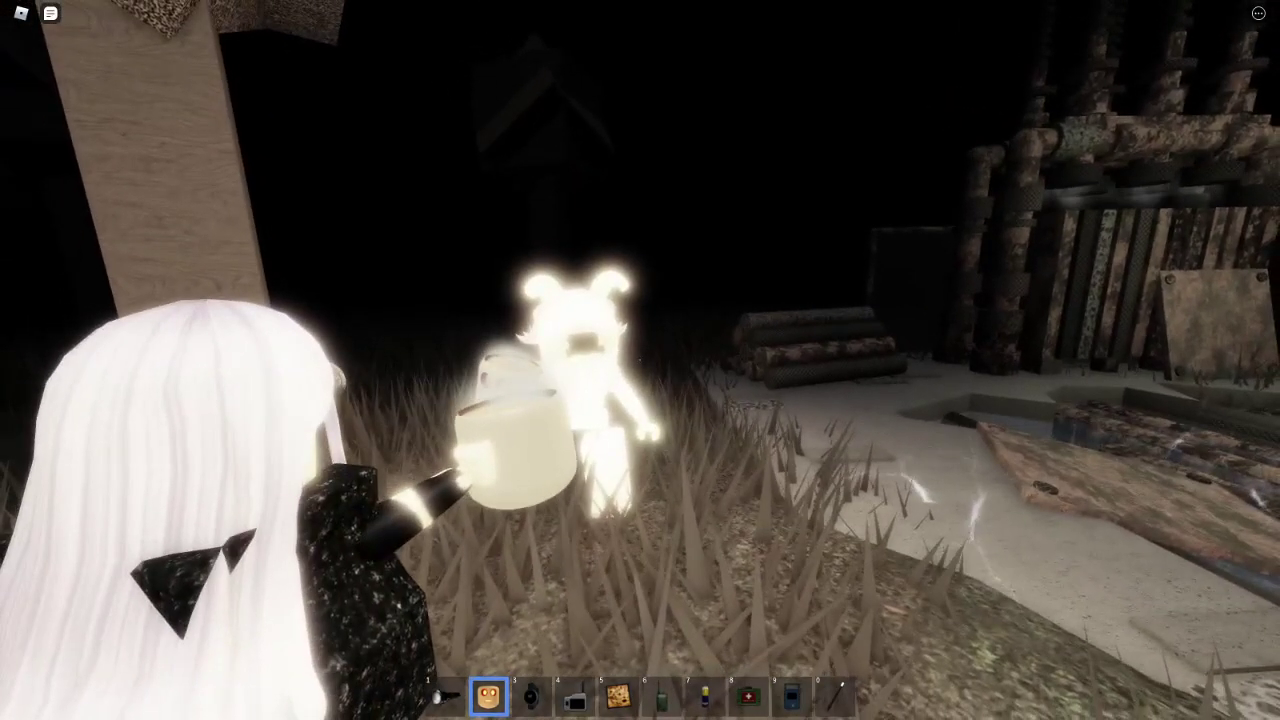
pyautogui.press('3')
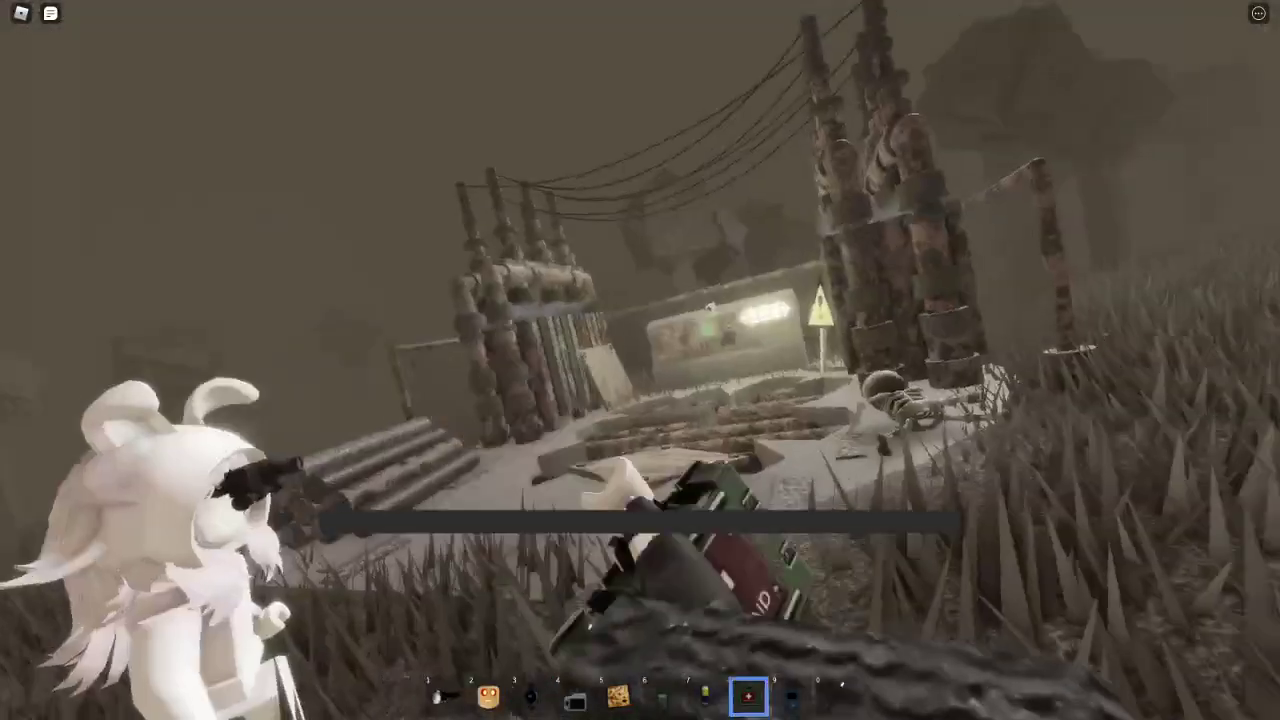
# - Equip the torch and run through the foggy grass after the white-haired teammate
pyautogui.press('0')
pyautogui.press('9')
pyautogui.press('0')
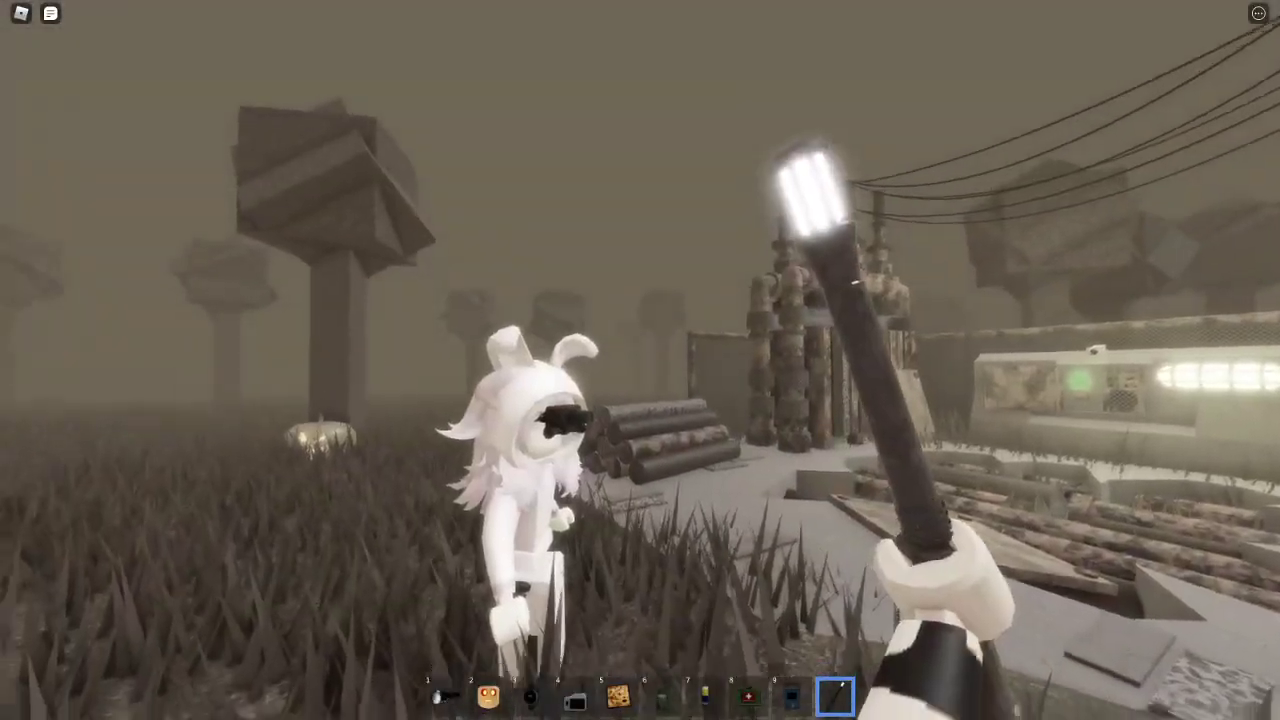
pyautogui.press('shift')
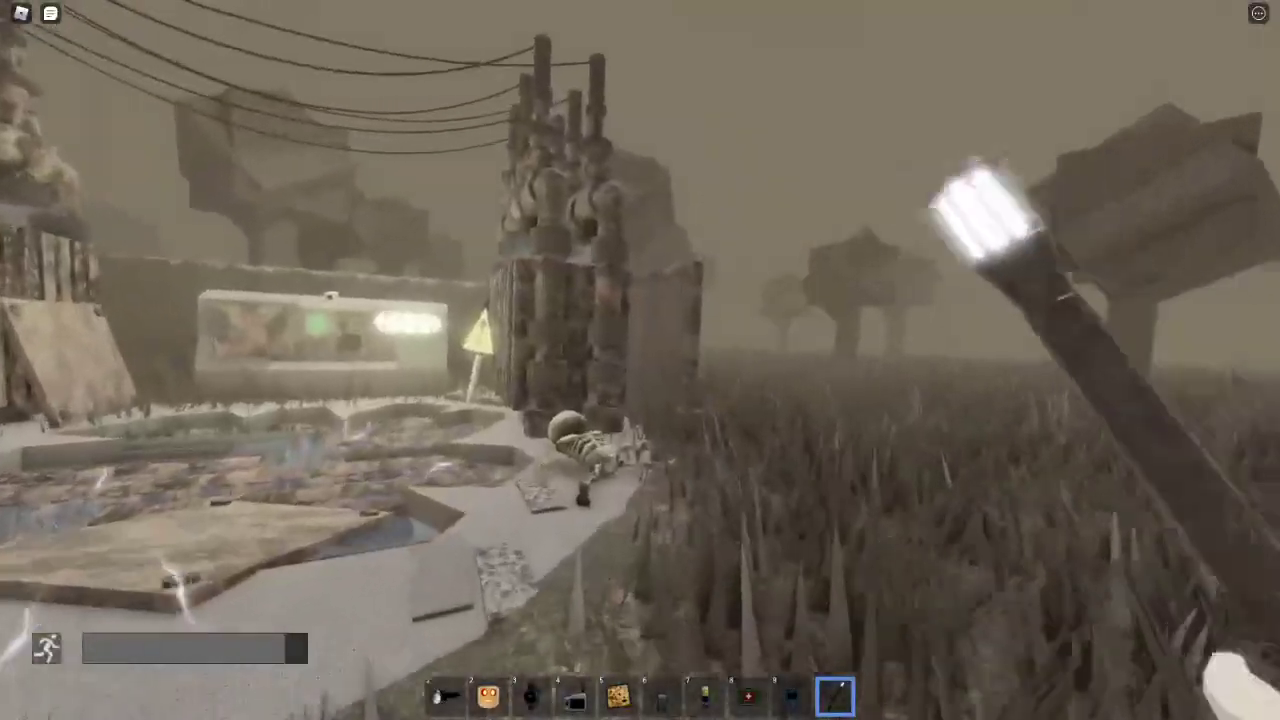
pyautogui.press('w')
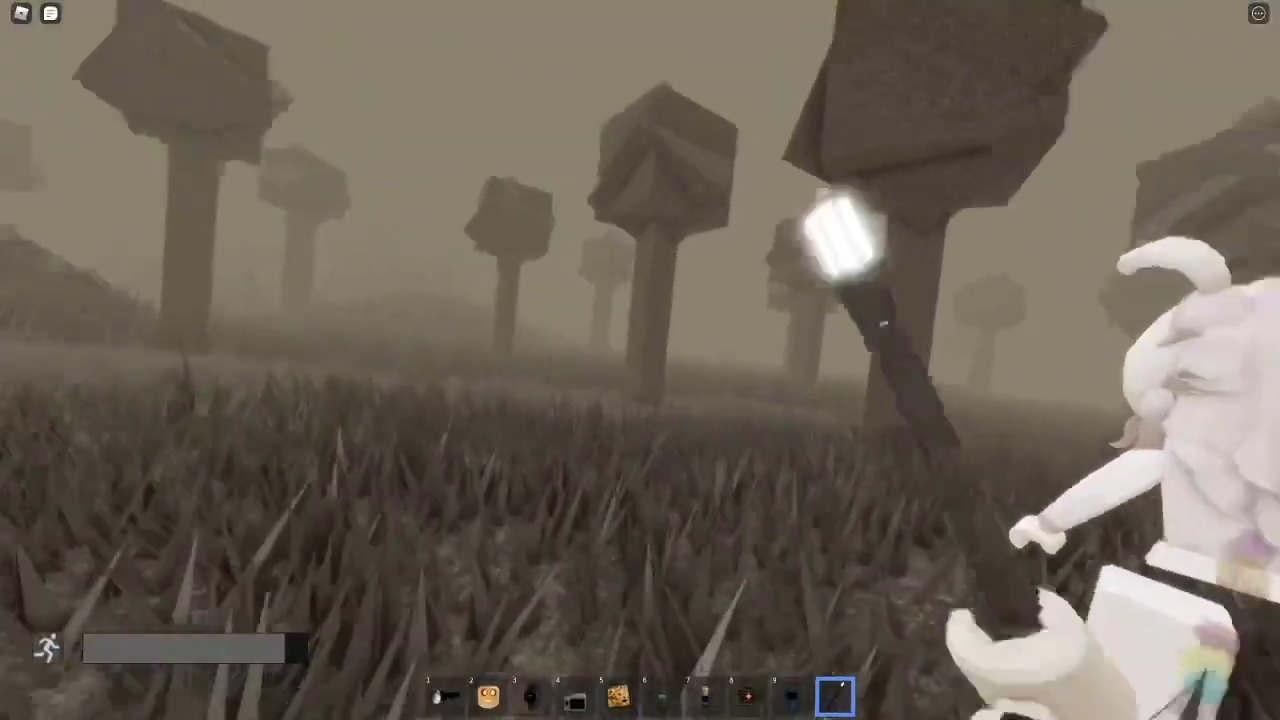
pyautogui.press('w')
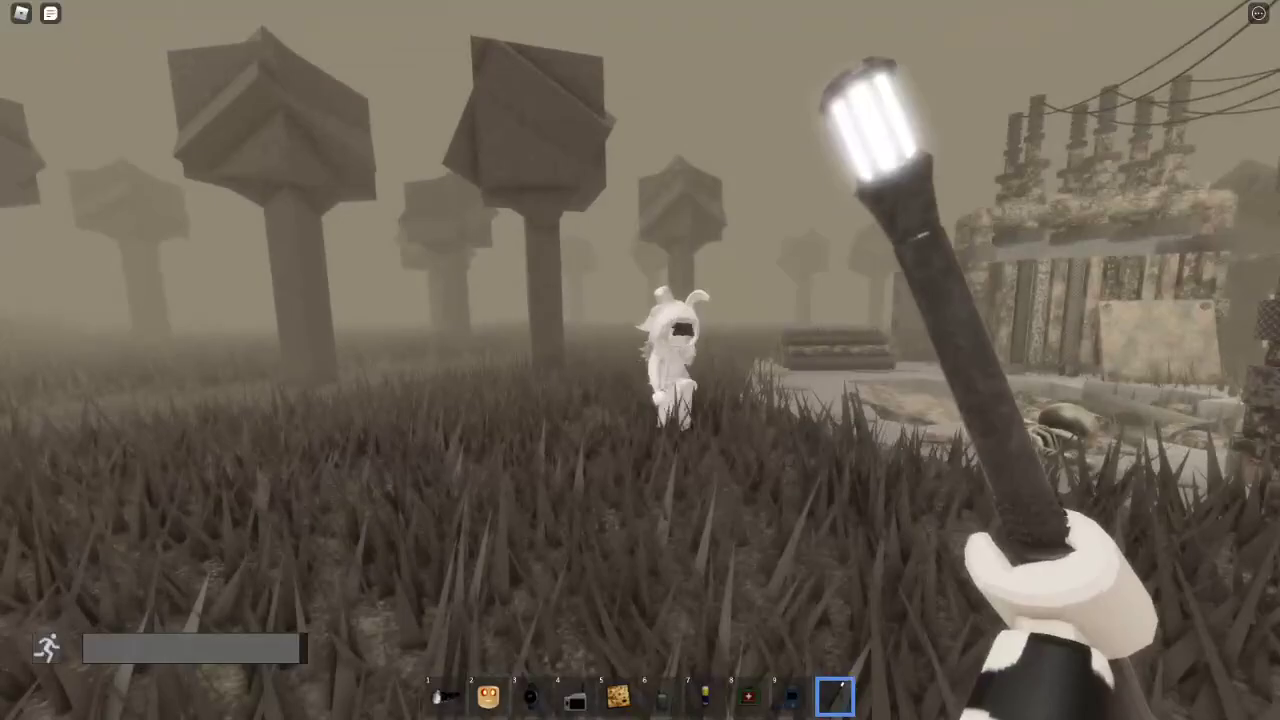
pyautogui.press('w')
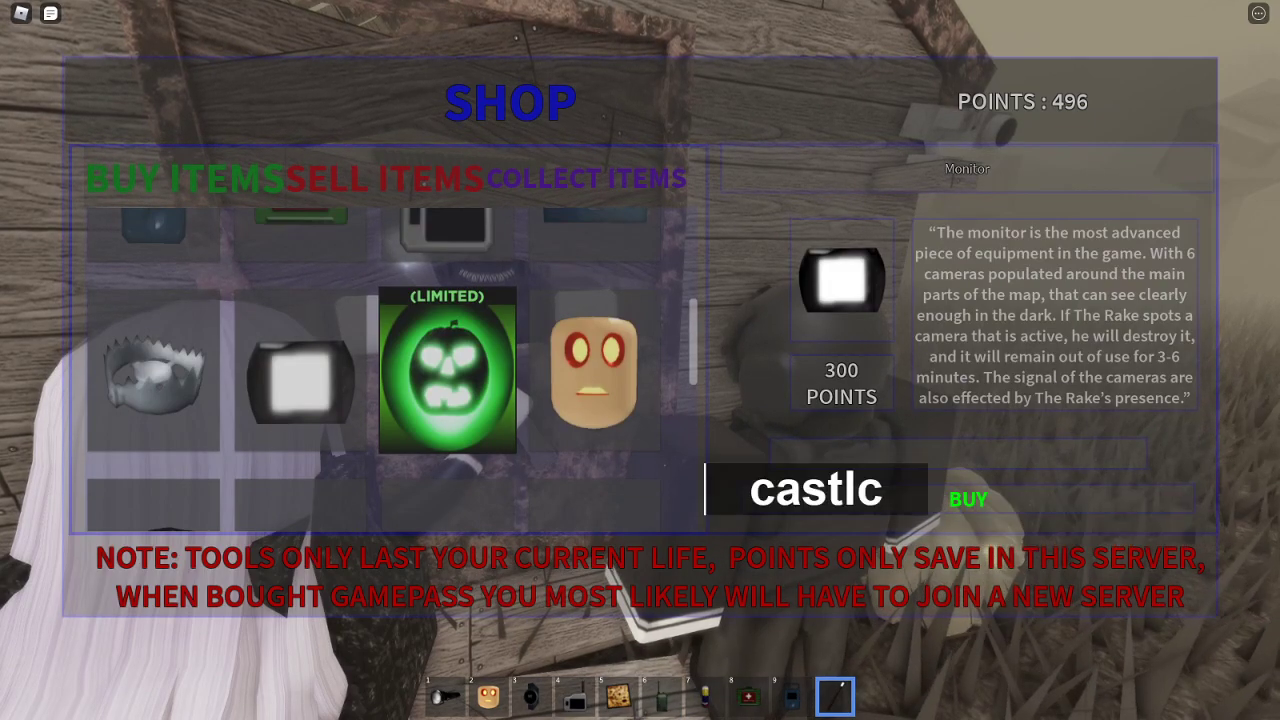
pyautogui.scroll(2, 480, 350)
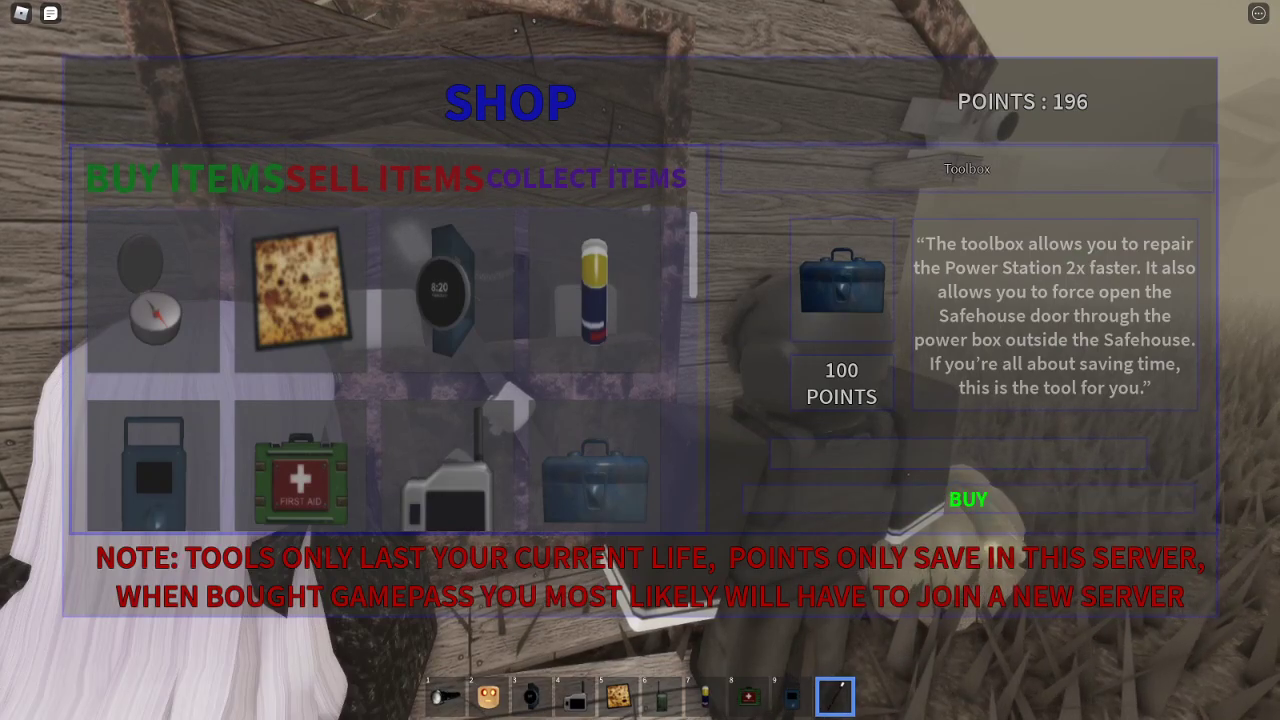
# - Close the shop and walk with the other players to the boarded-up cabin
pyautogui.press('shift')
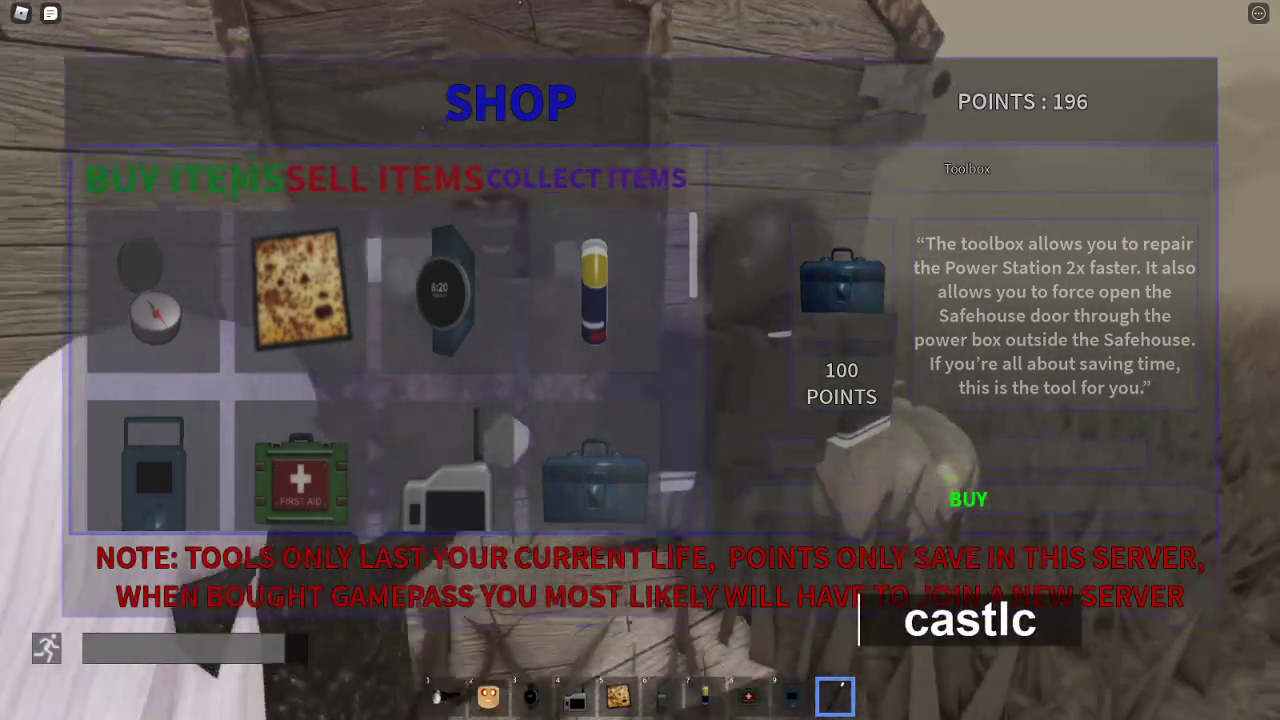
pyautogui.press('w')
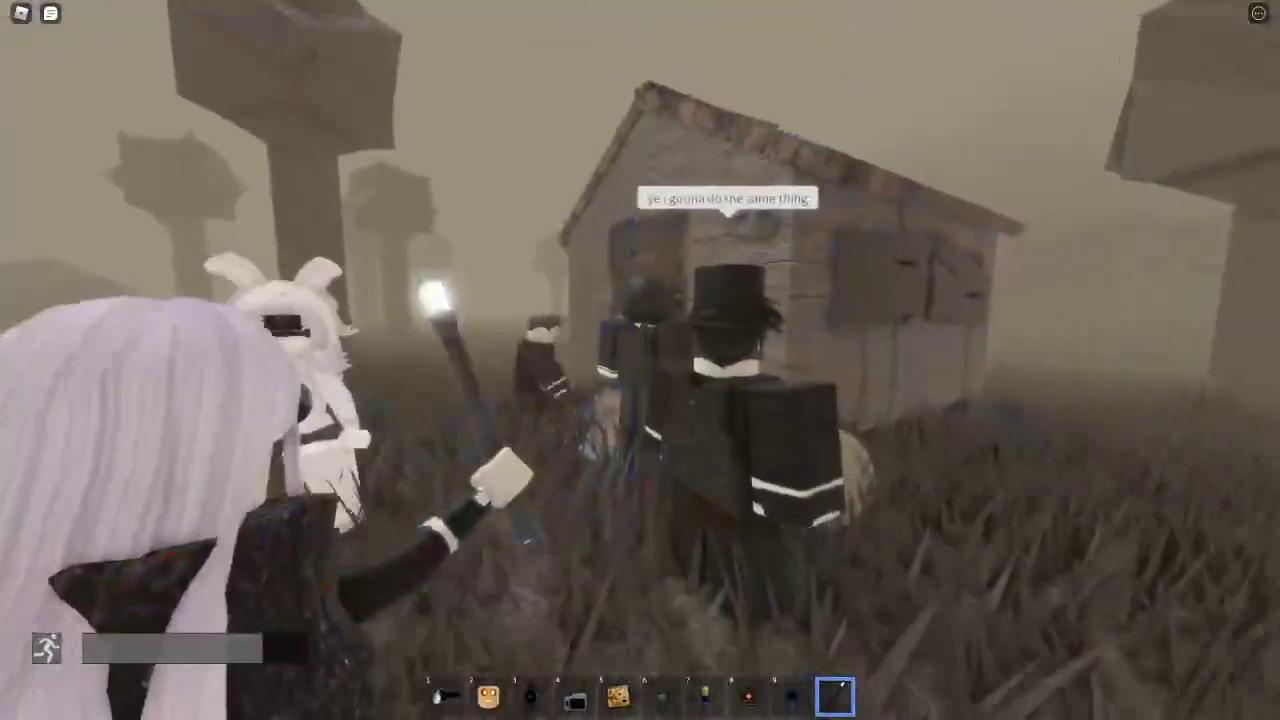
pyautogui.press('w')
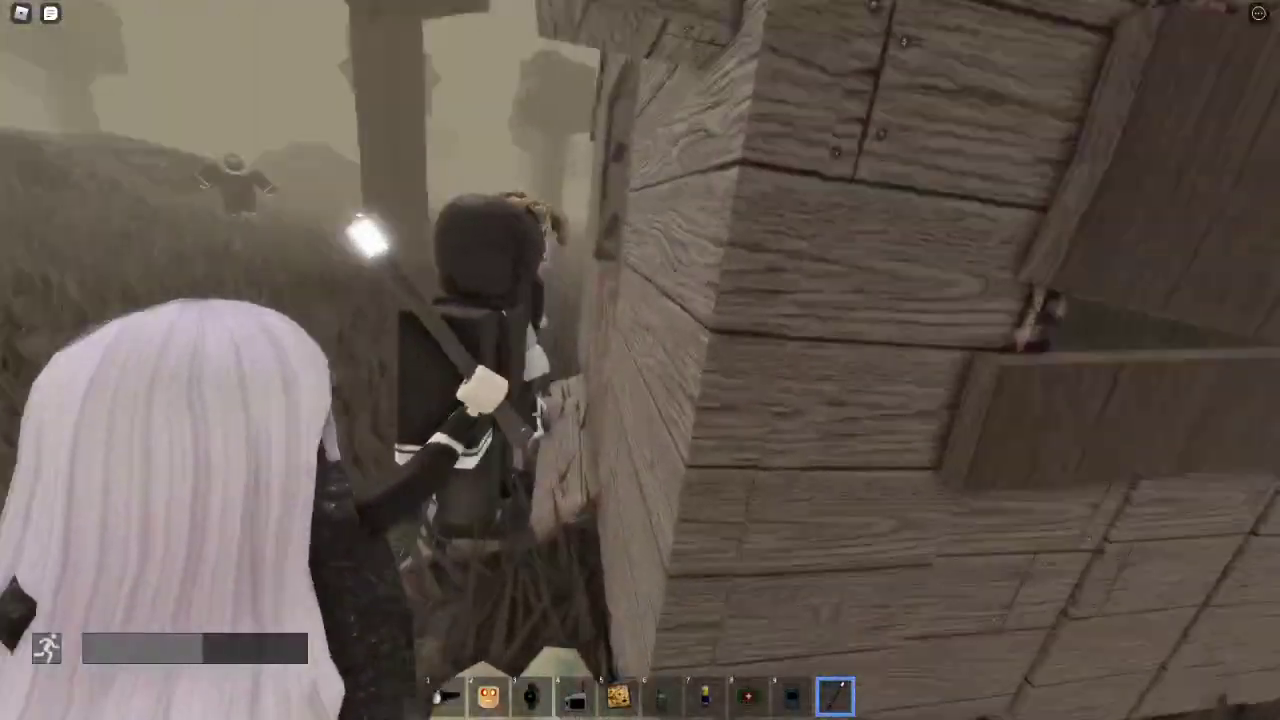
# - Close the shop and swap between the handheld monitor and the game-time watch
pyautogui.press('e')
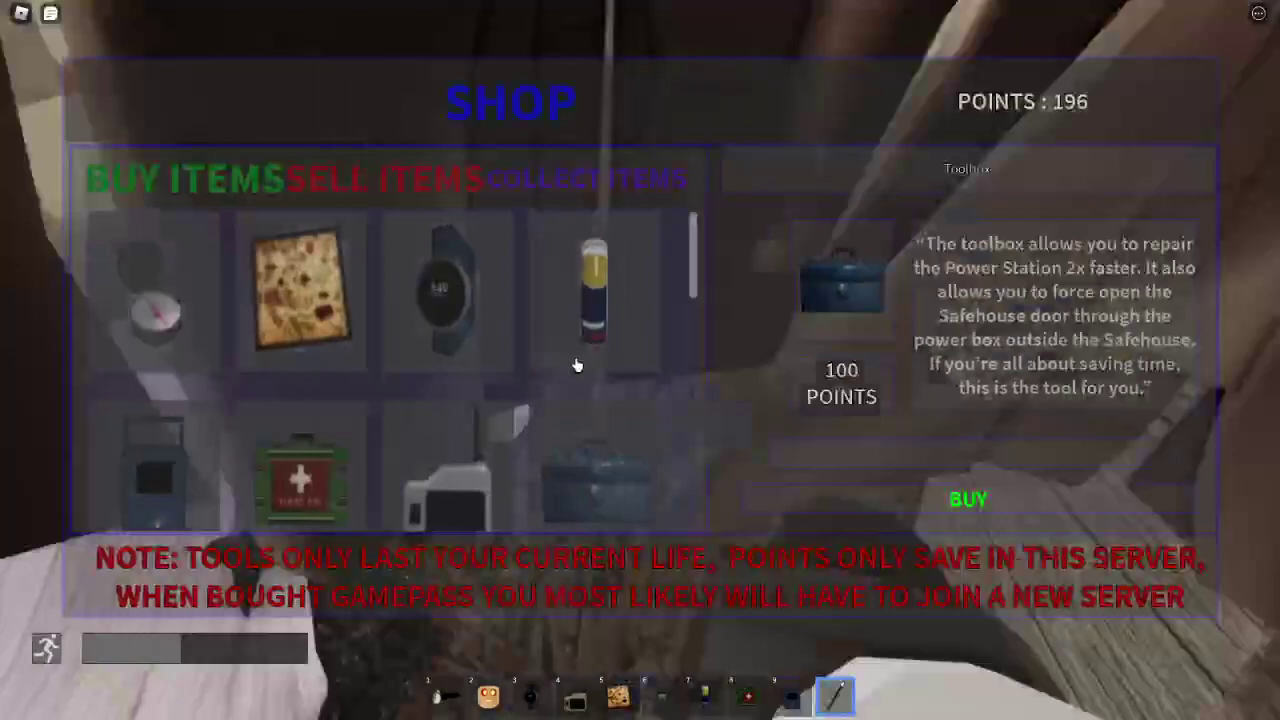
pyautogui.press('e')
pyautogui.press('5')
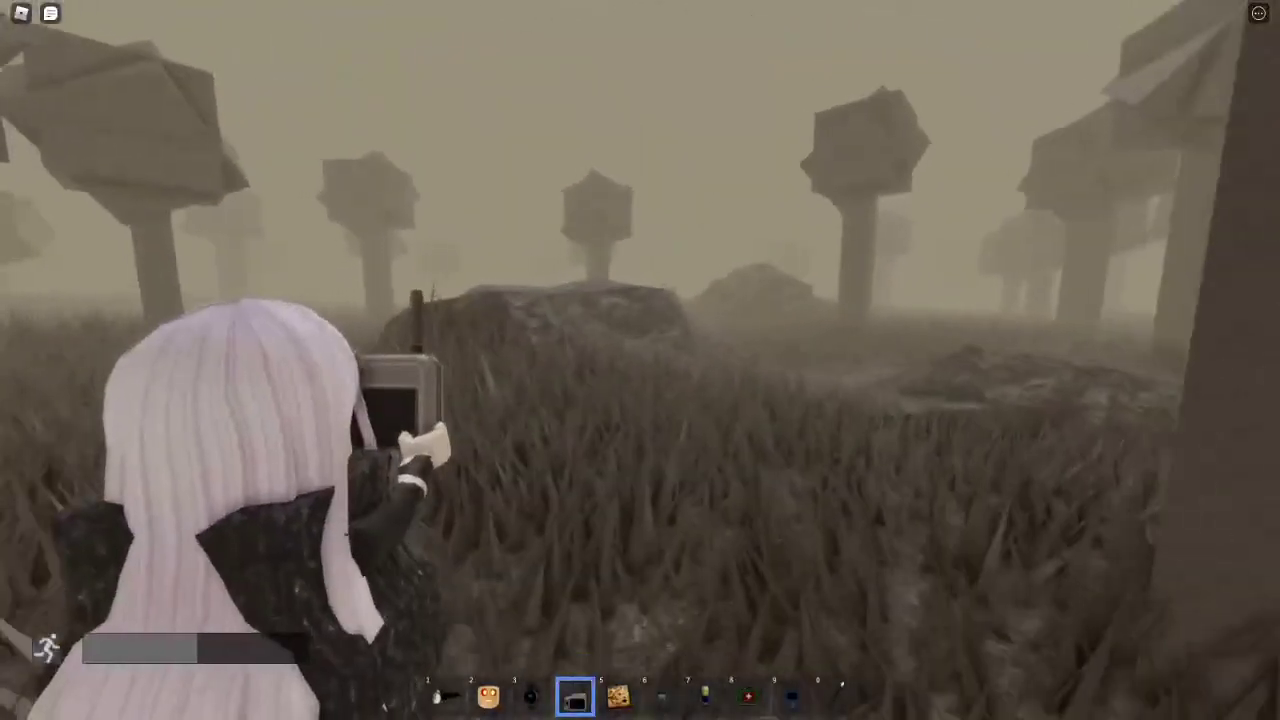
pyautogui.press('3')
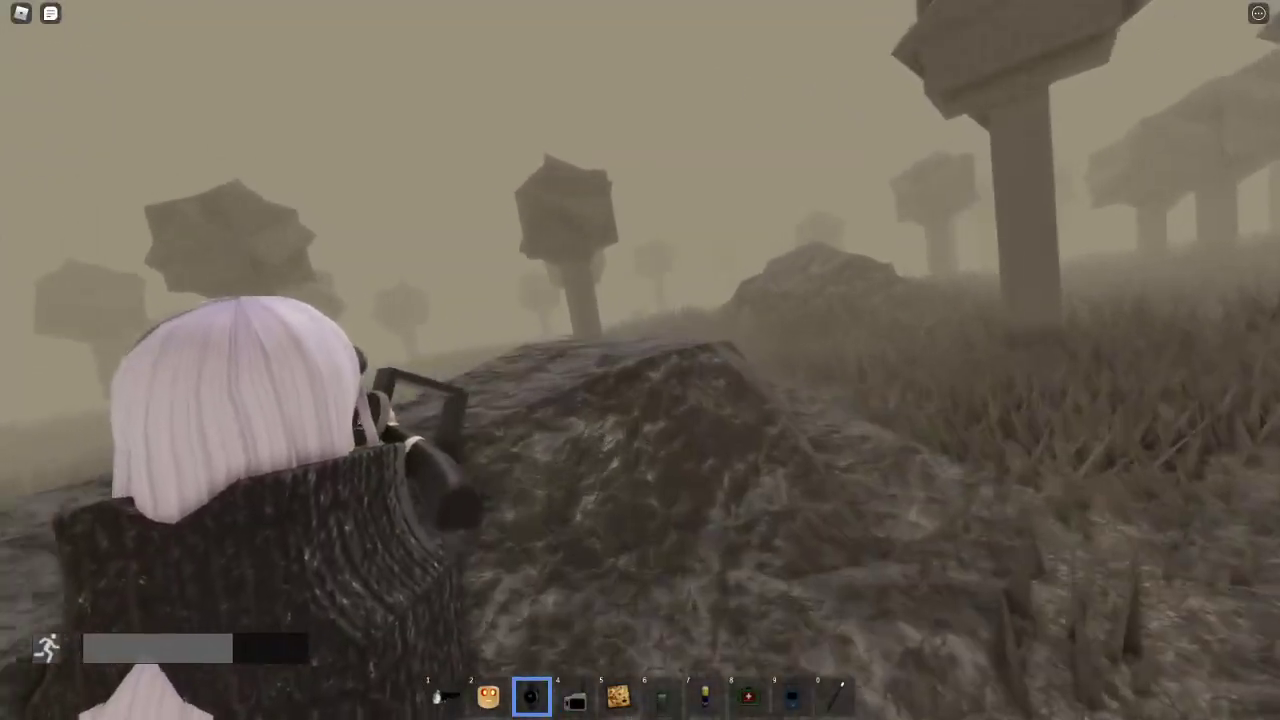
pyautogui.scroll(5, 640, 360)
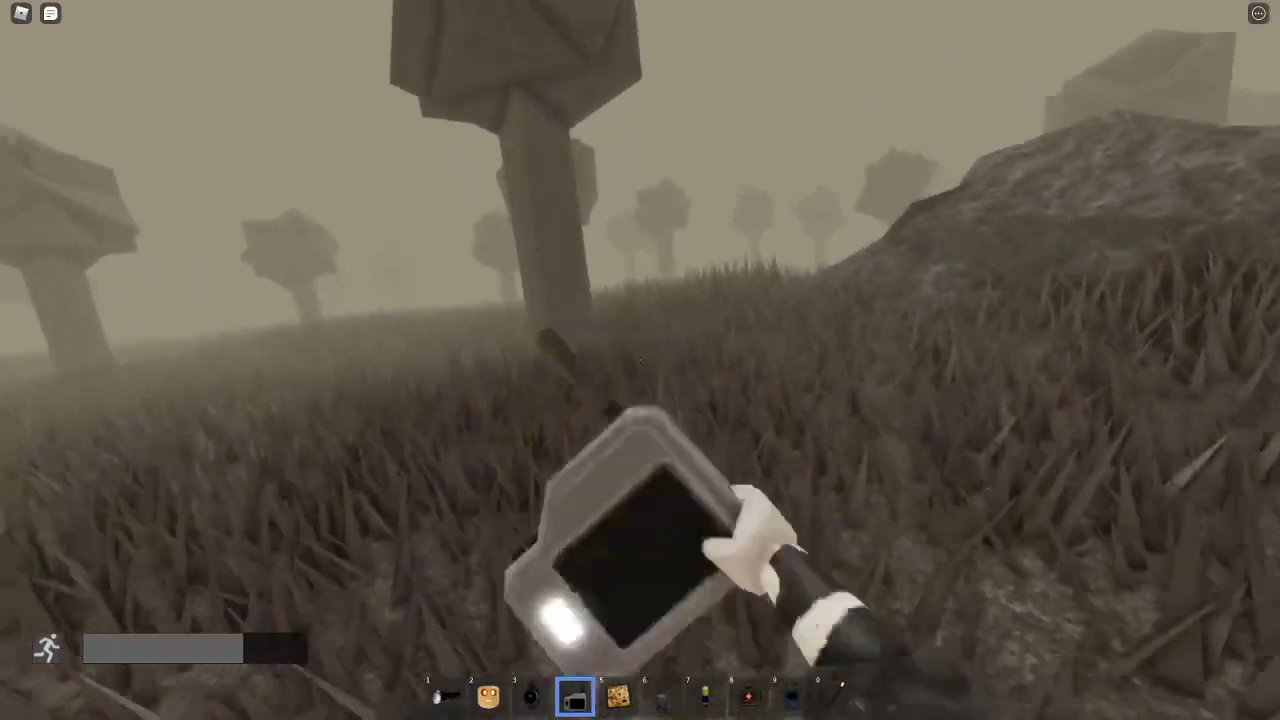
pyautogui.press('4')
pyautogui.press('5')
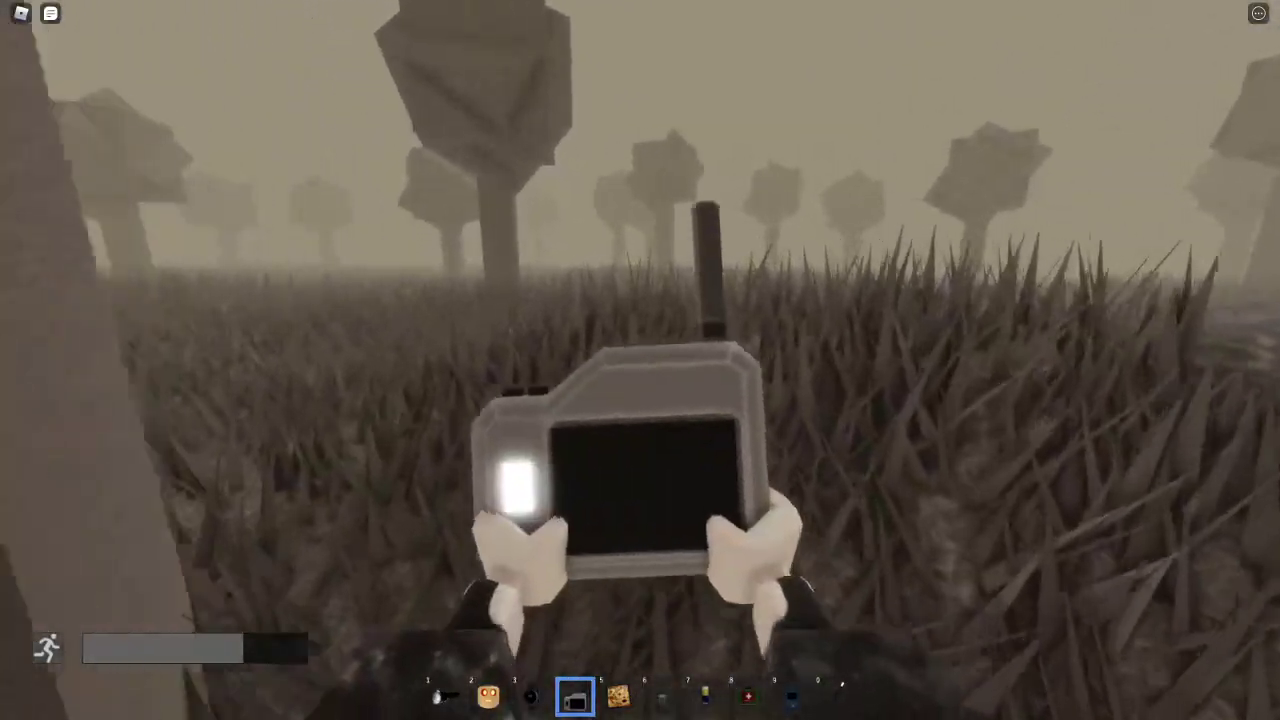
# - Walk across the grassy field past the tree trunks, checking the watch's timer
pyautogui.press('w')
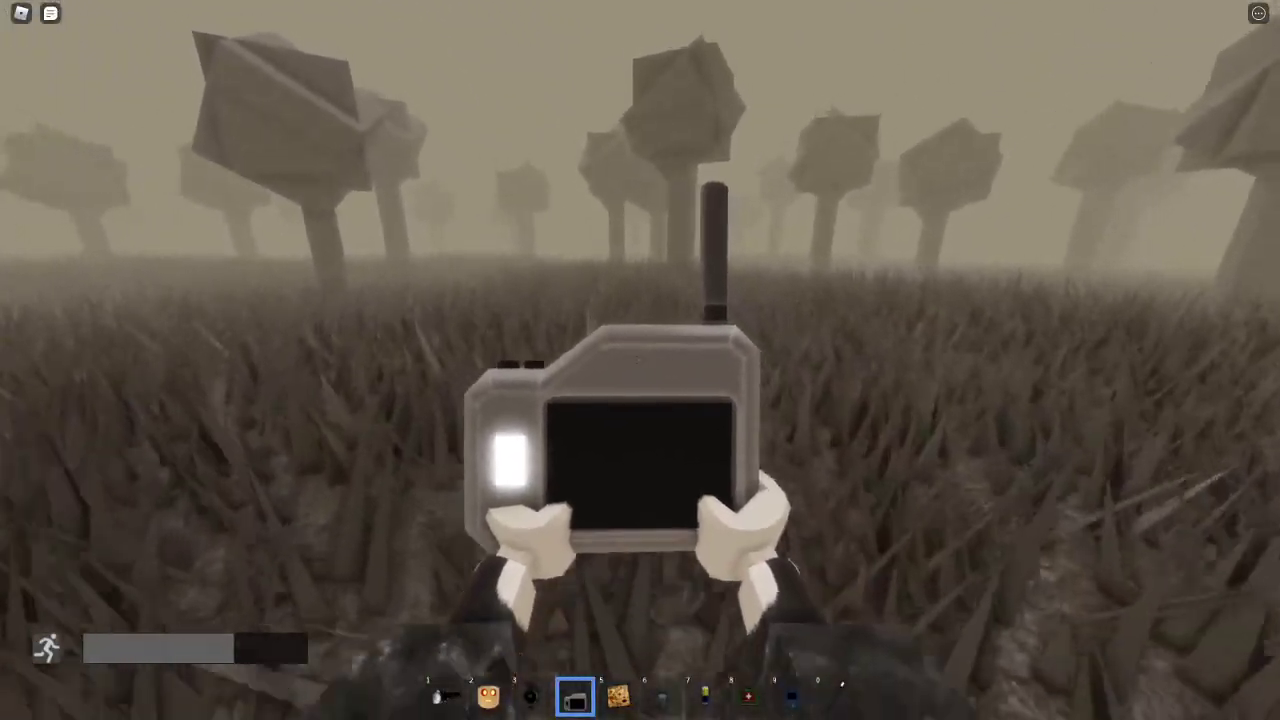
pyautogui.press('w')
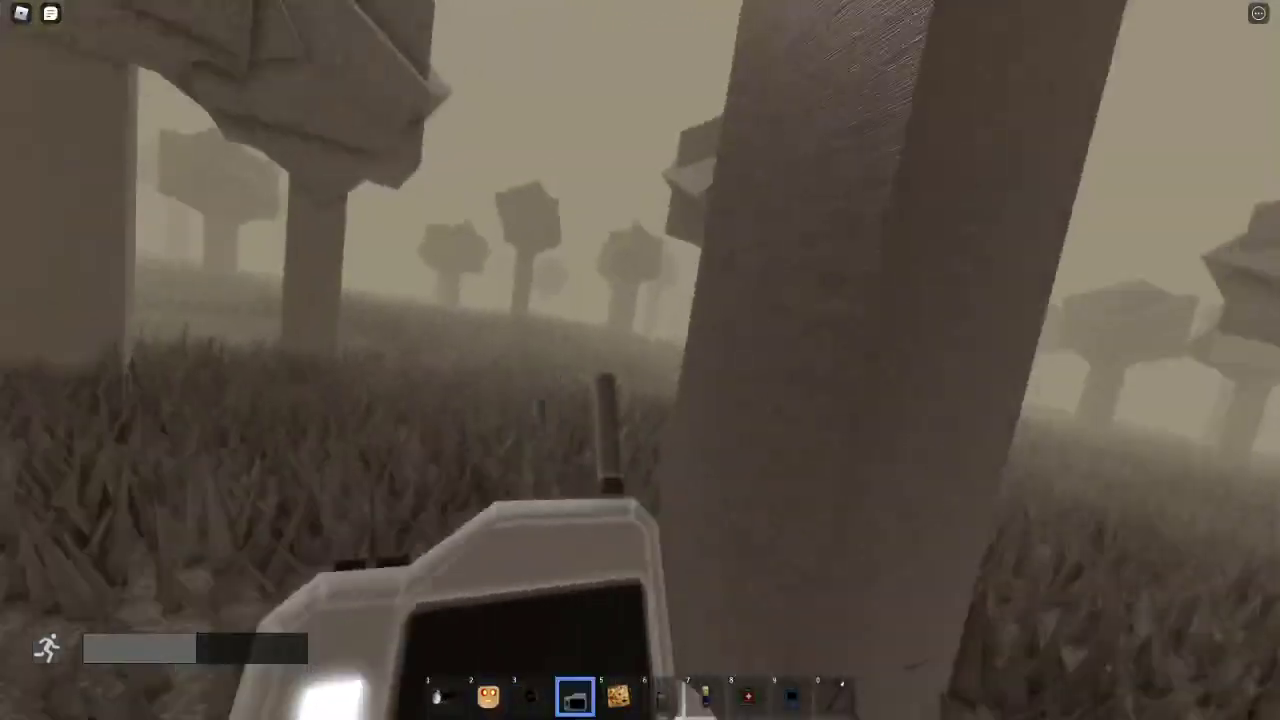
pyautogui.press('w')
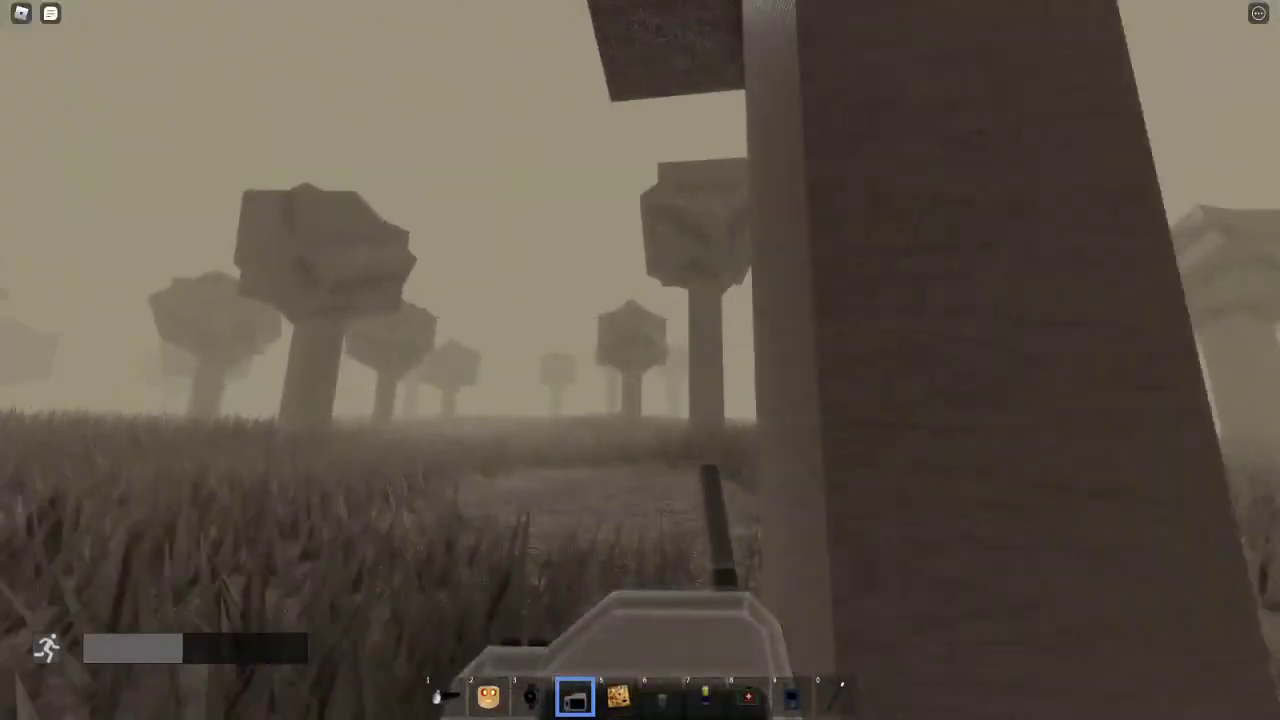
pyautogui.press('w')
pyautogui.press('3')
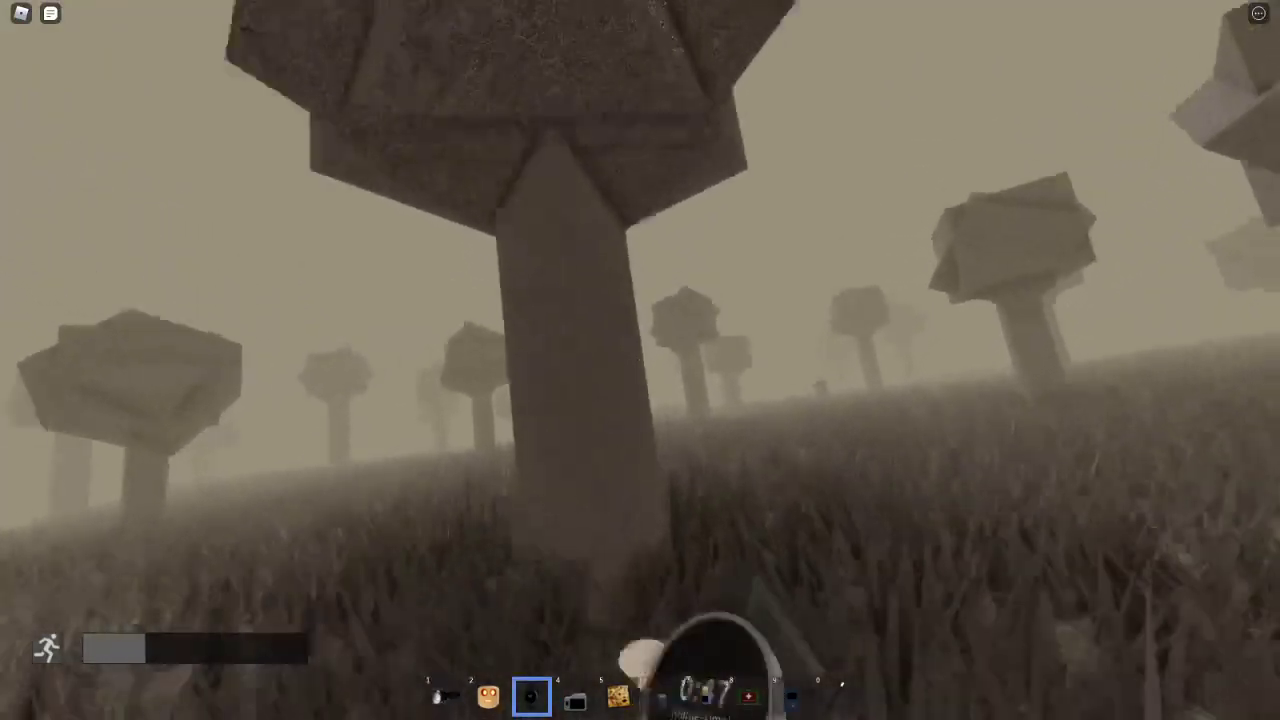
pyautogui.press('w')
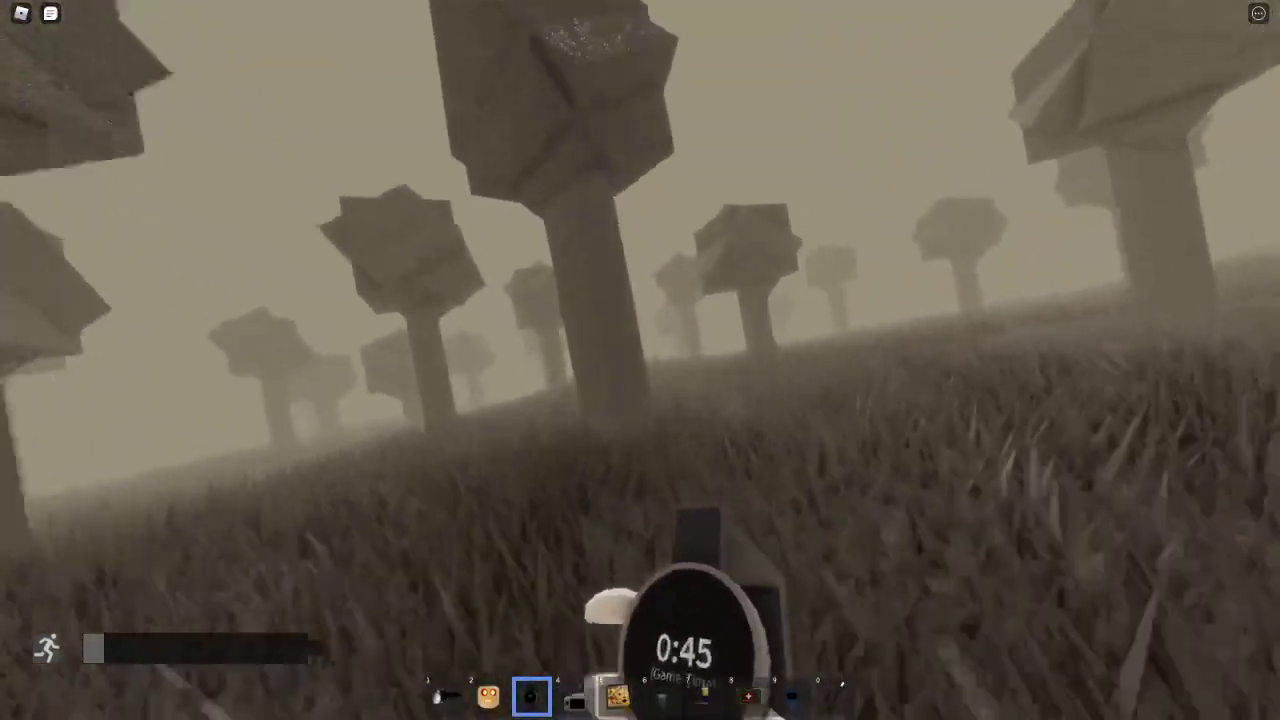
pyautogui.press('w')
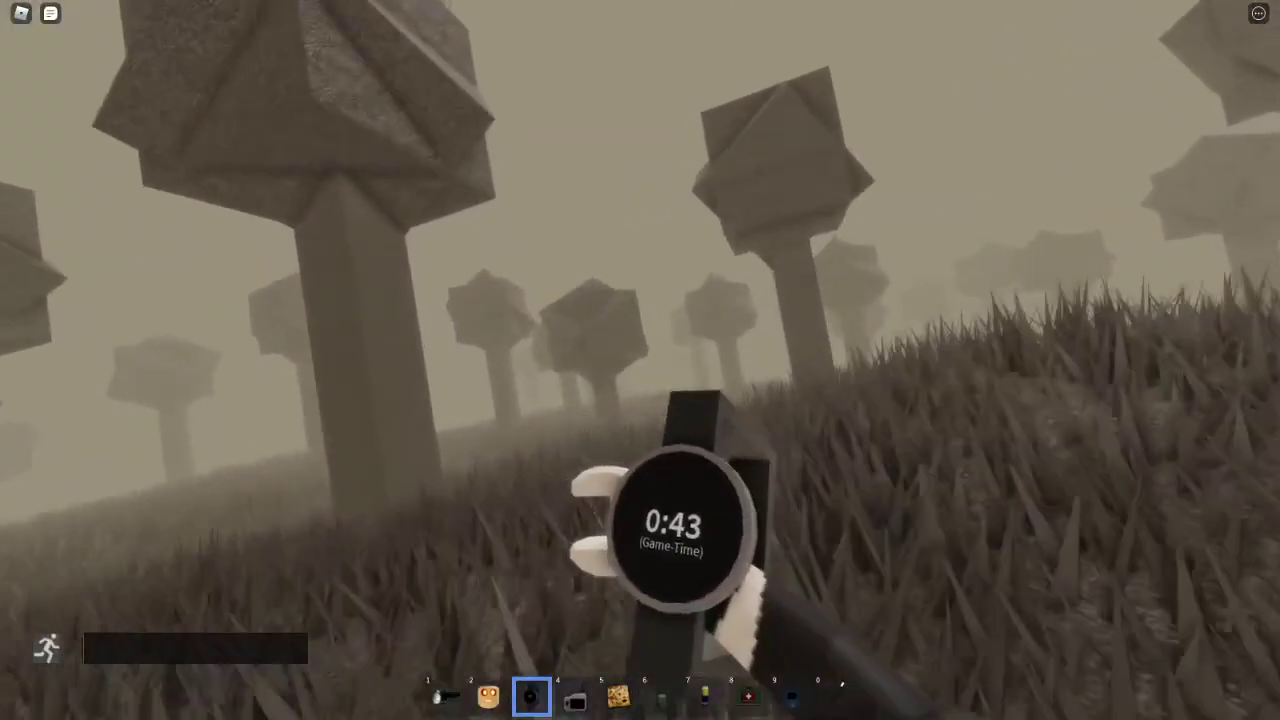
pyautogui.press('w')
pyautogui.press('4')
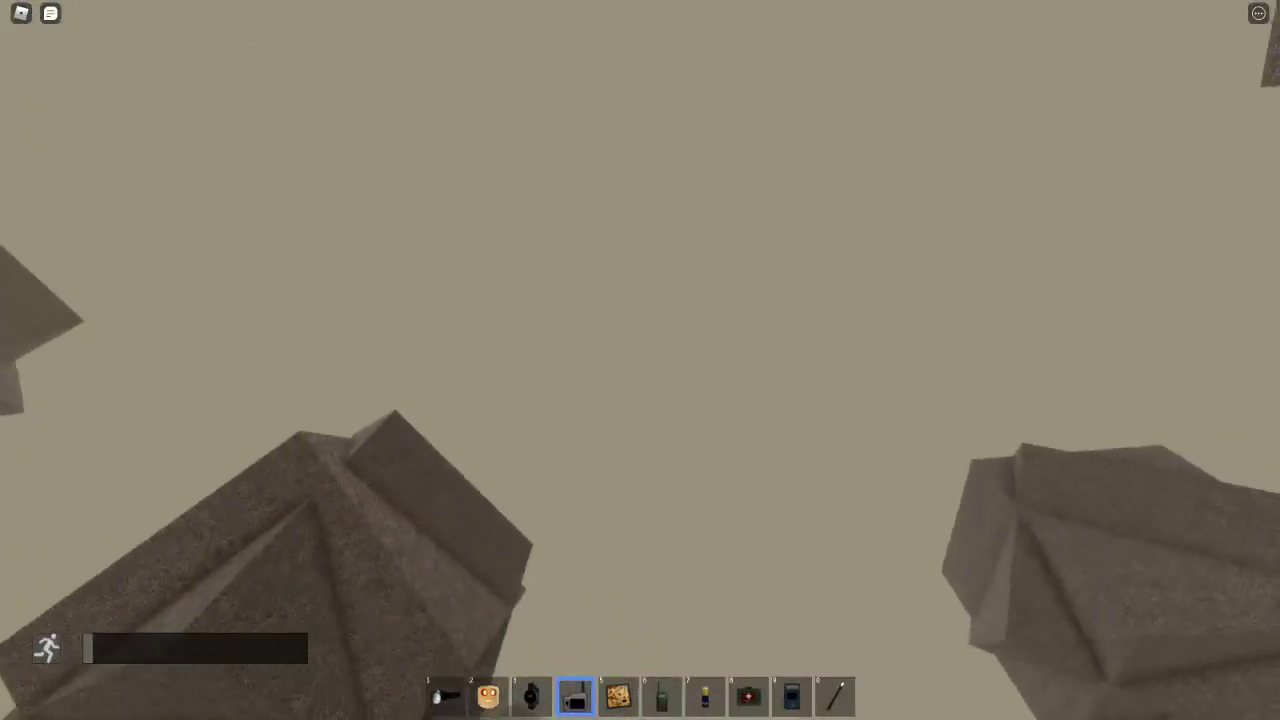
# - Continue through the foggy forest past the Safe House, checking the watch as it nears 0:19
pyautogui.press('w')
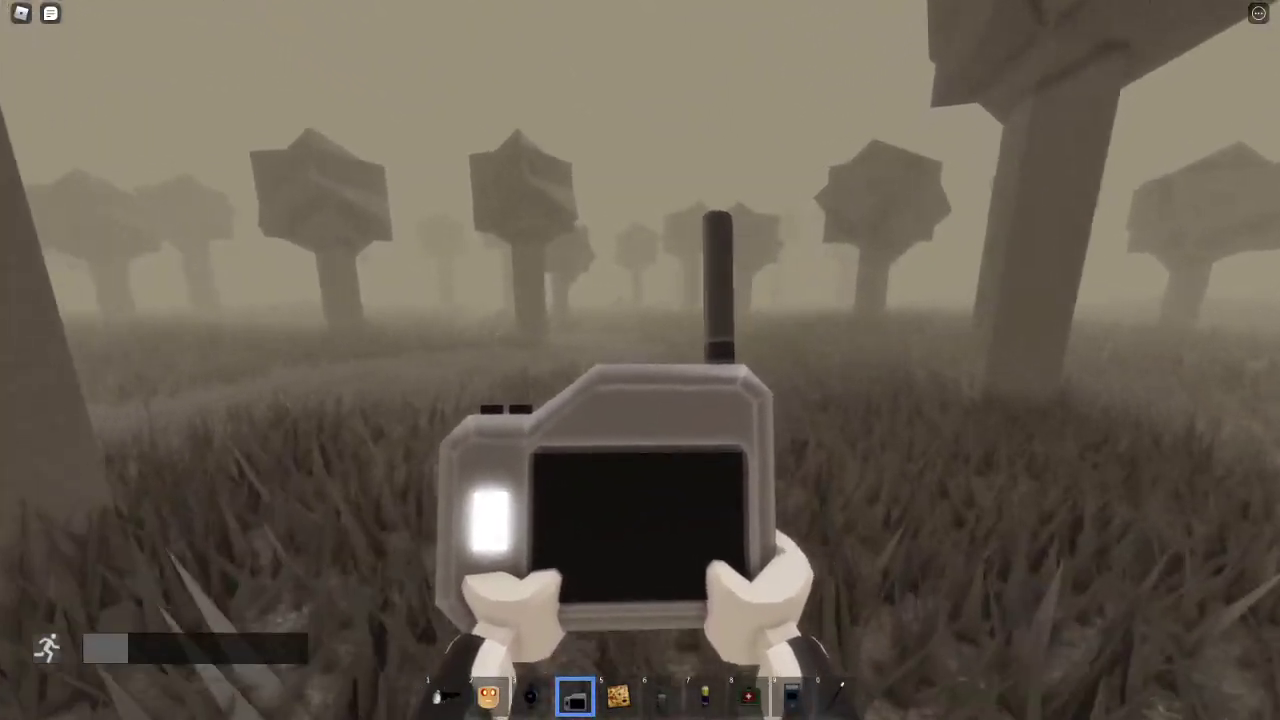
pyautogui.press('w')
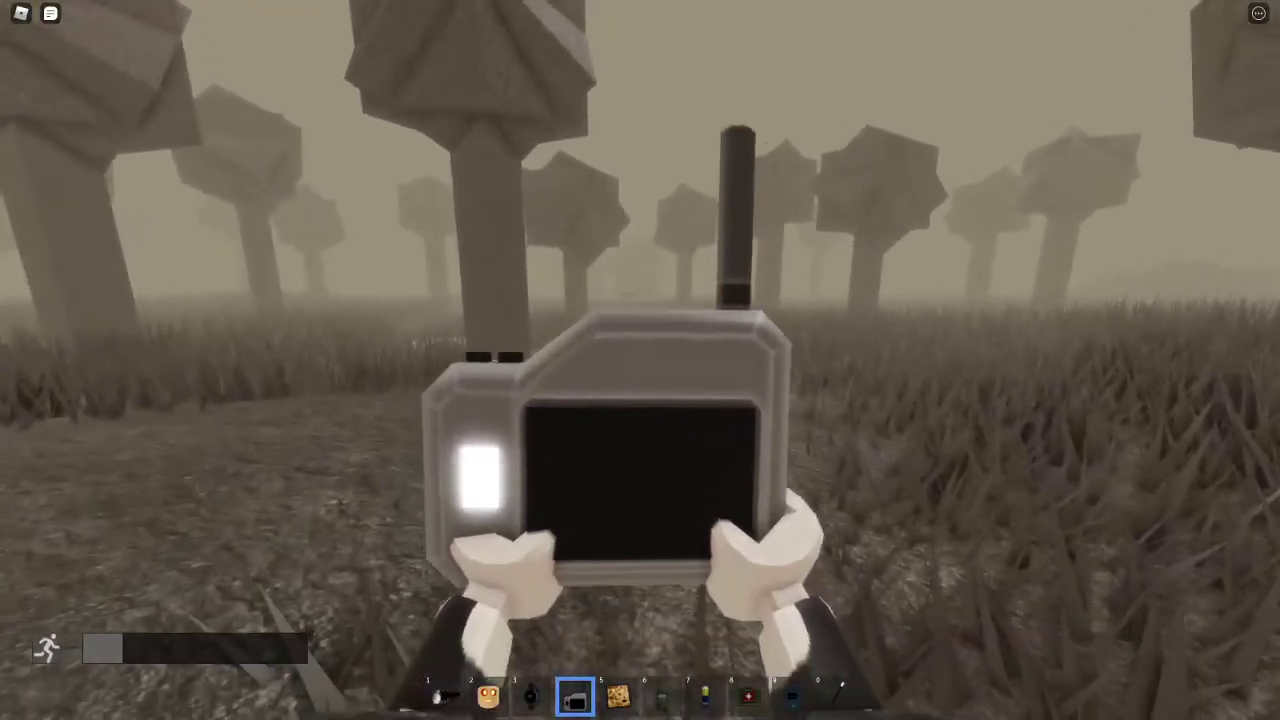
pyautogui.press('w')
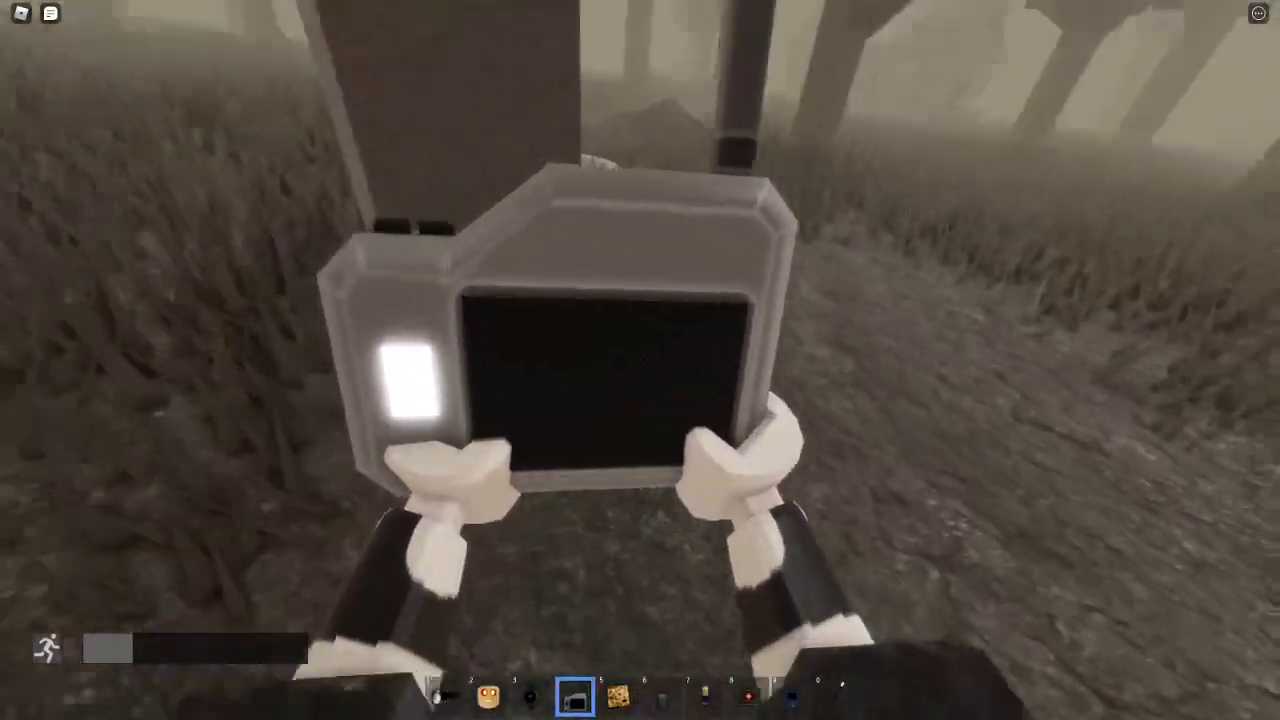
pyautogui.press('w')
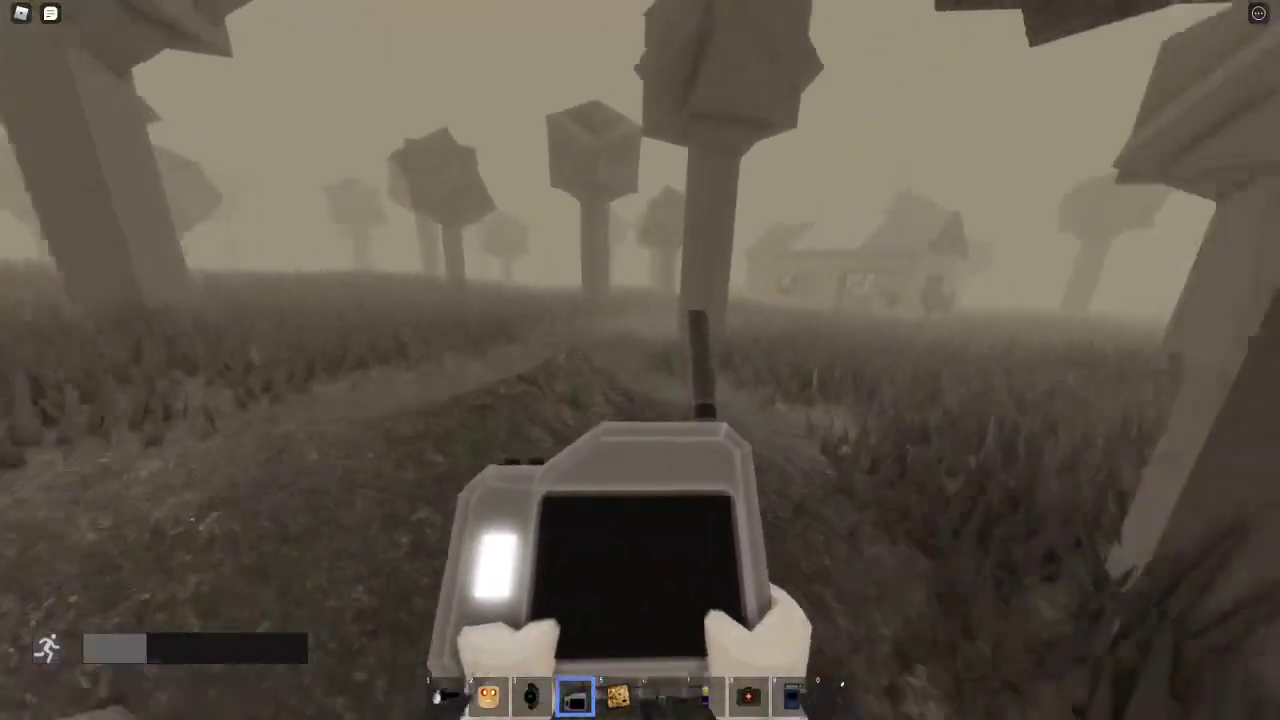
pyautogui.press('4')
pyautogui.press('w')
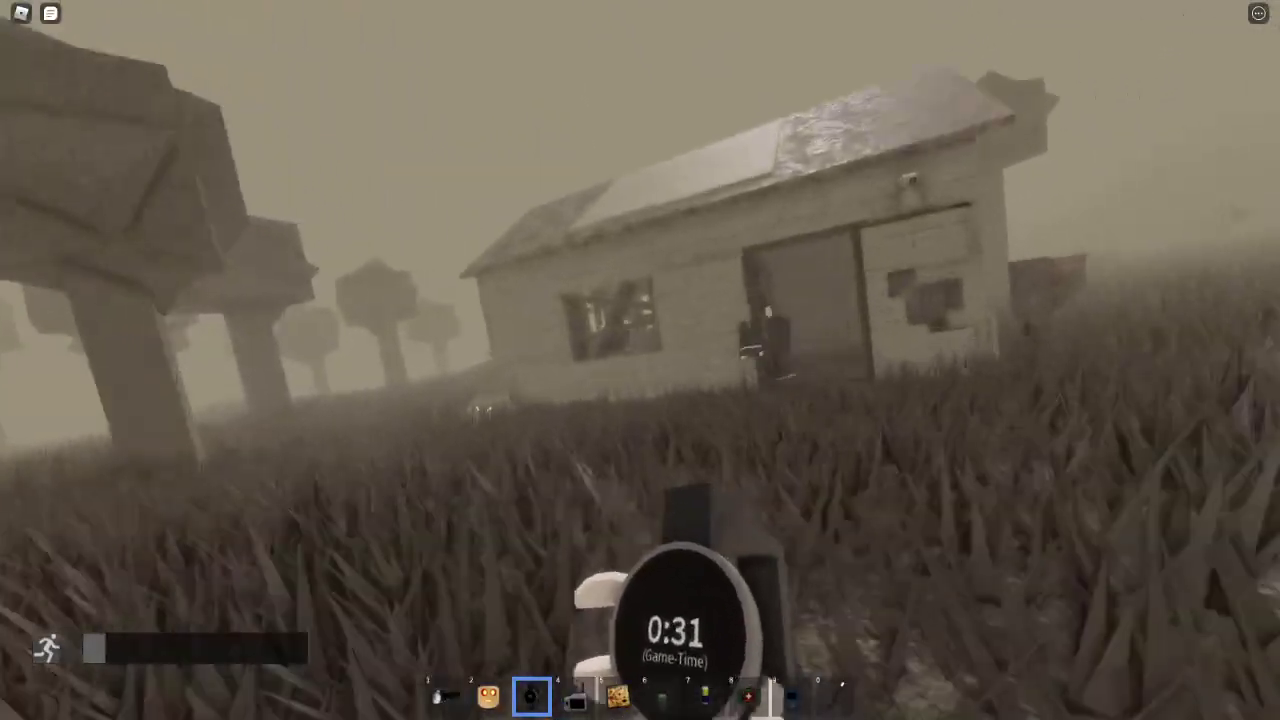
pyautogui.press('w')
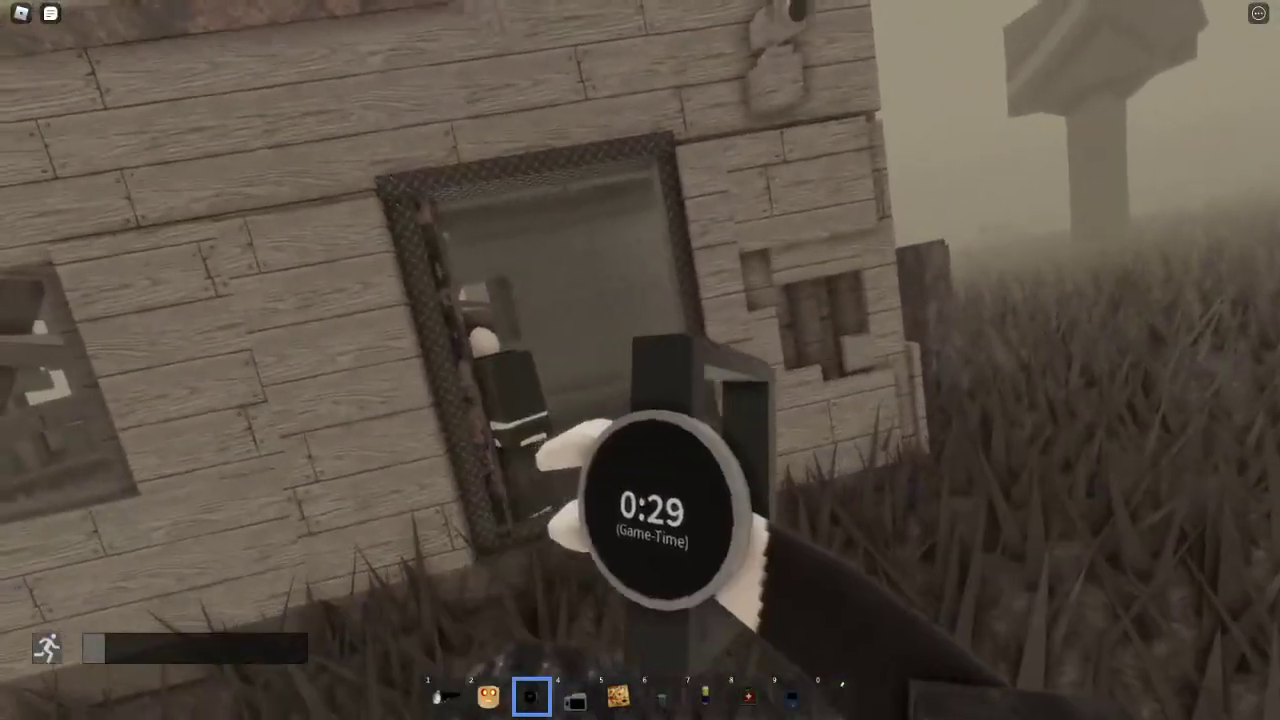
pyautogui.press('3')
pyautogui.press('w')
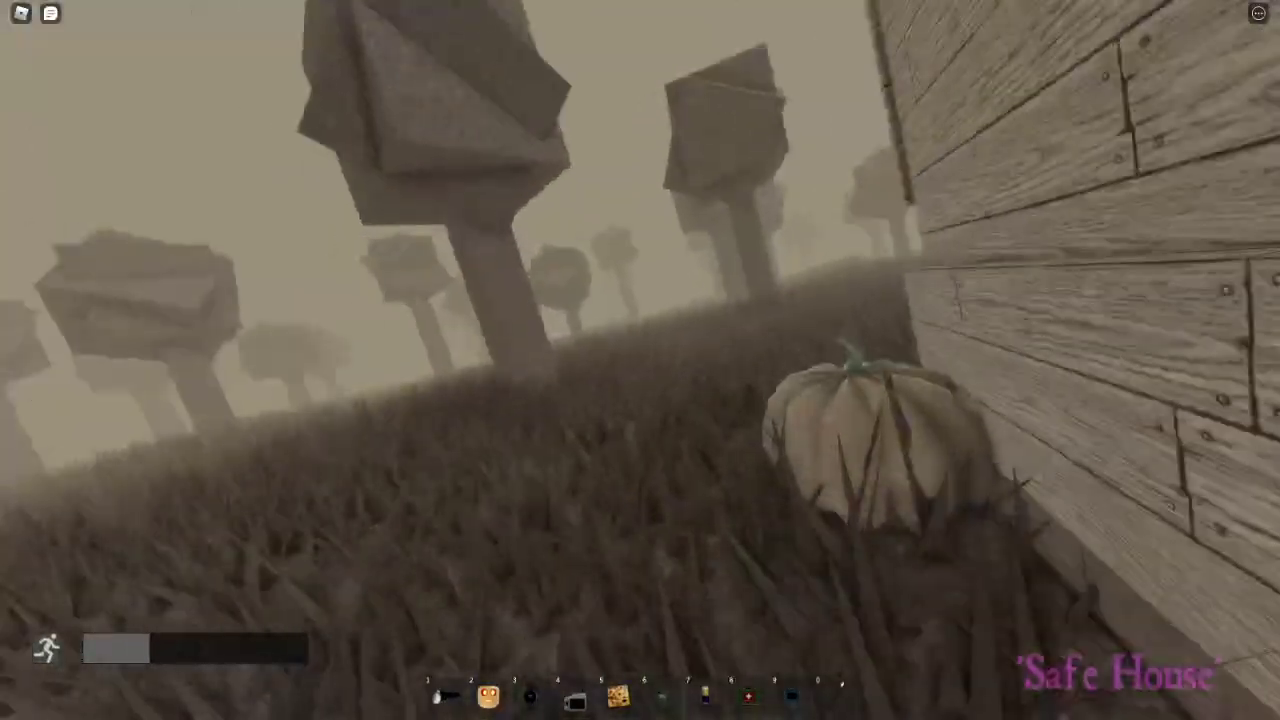
pyautogui.press('3')
pyautogui.press('w')
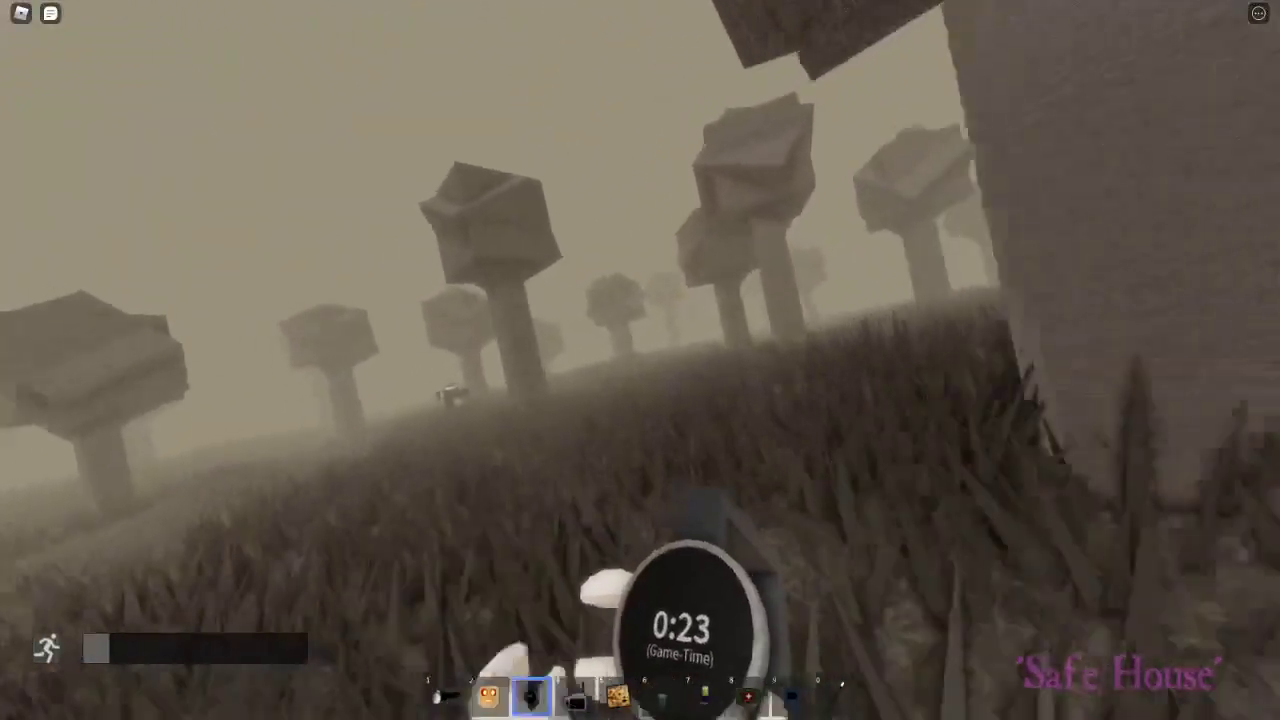
pyautogui.press('w')
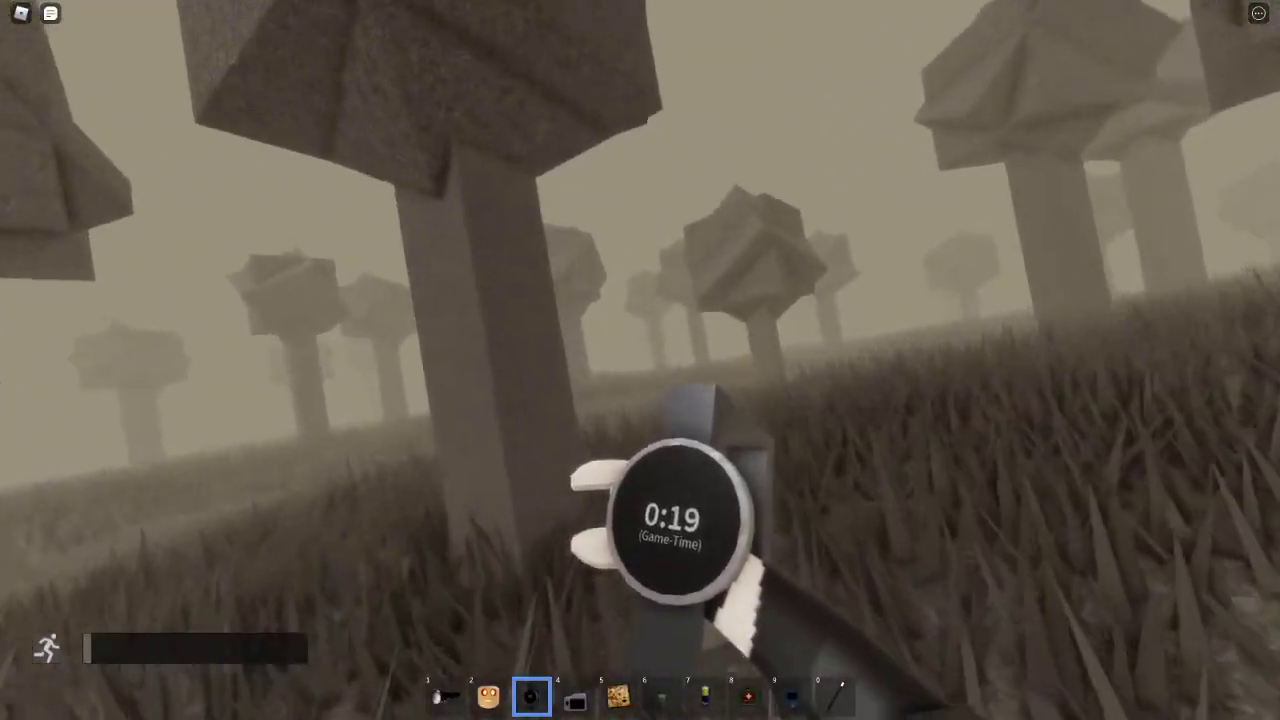
pyautogui.press('w')
# - Put the watch away and keep walking until the countdown ends and night falls
pyautogui.press('3')
pyautogui.press('w')
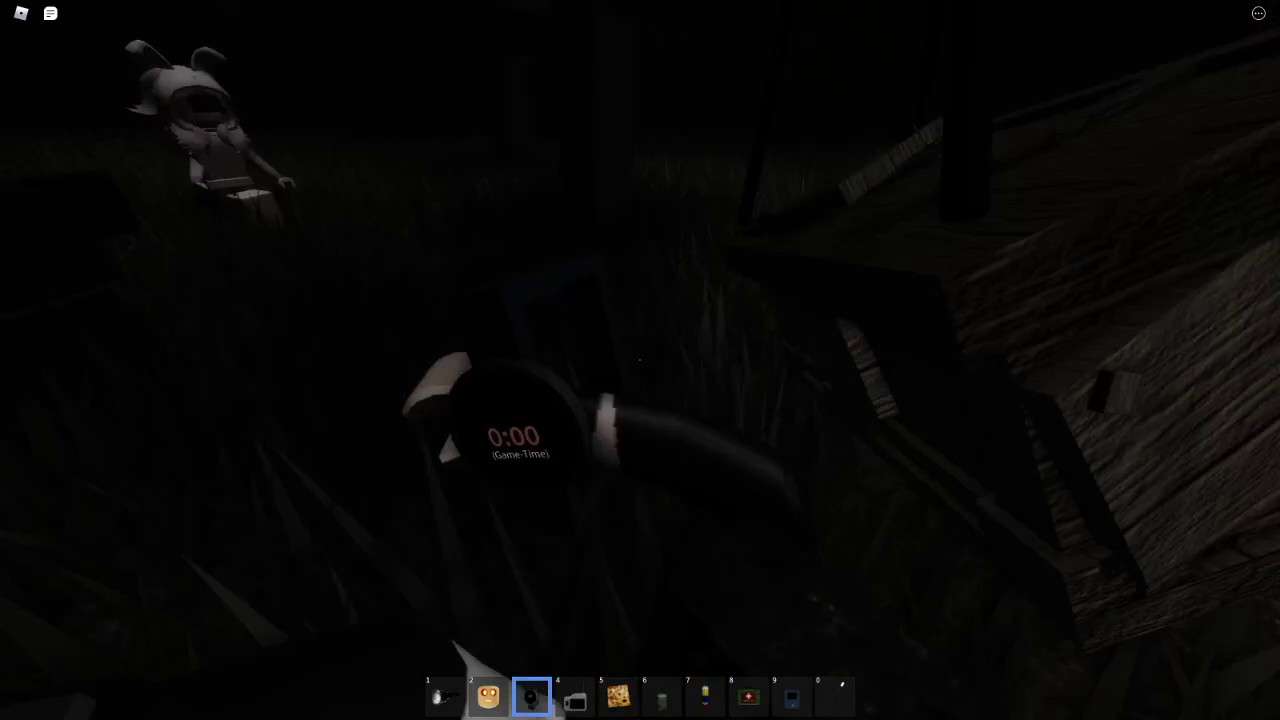
# - Pry open the wooden crate, check the player list, and open the backpack
pyautogui.press('3')
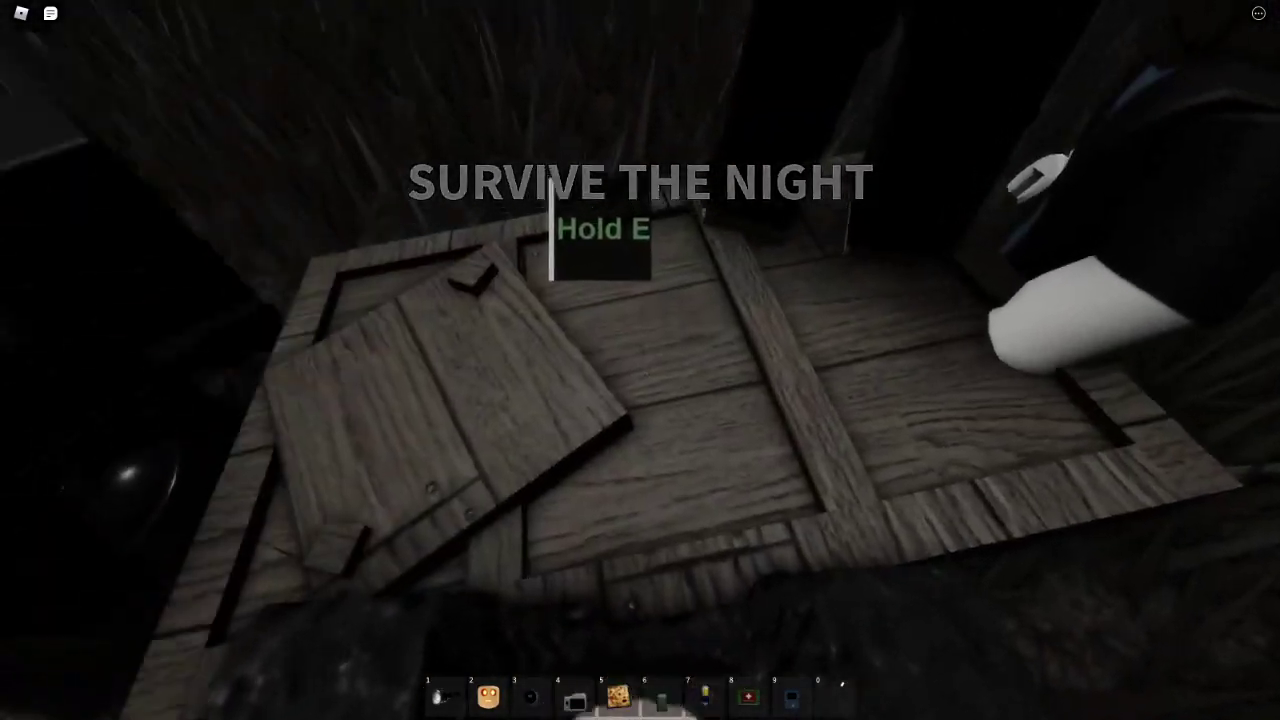
pyautogui.press('e')
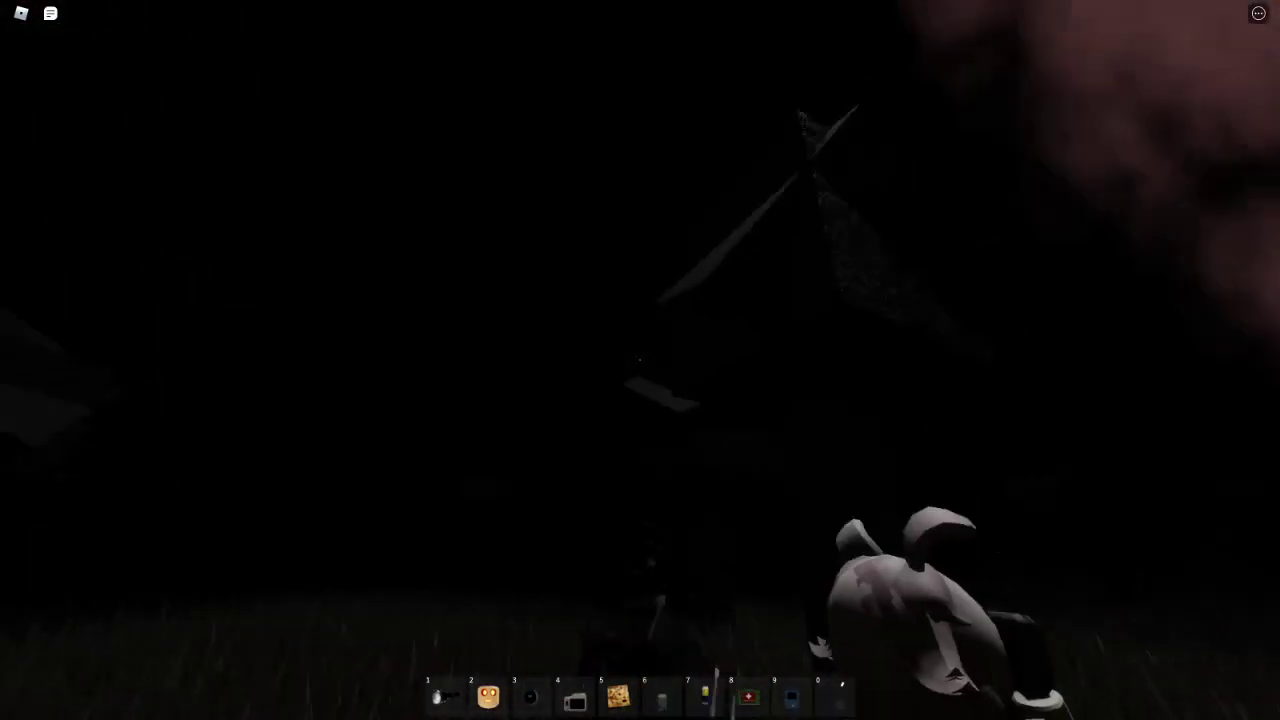
pyautogui.press('Tab')
pyautogui.press('Tab')
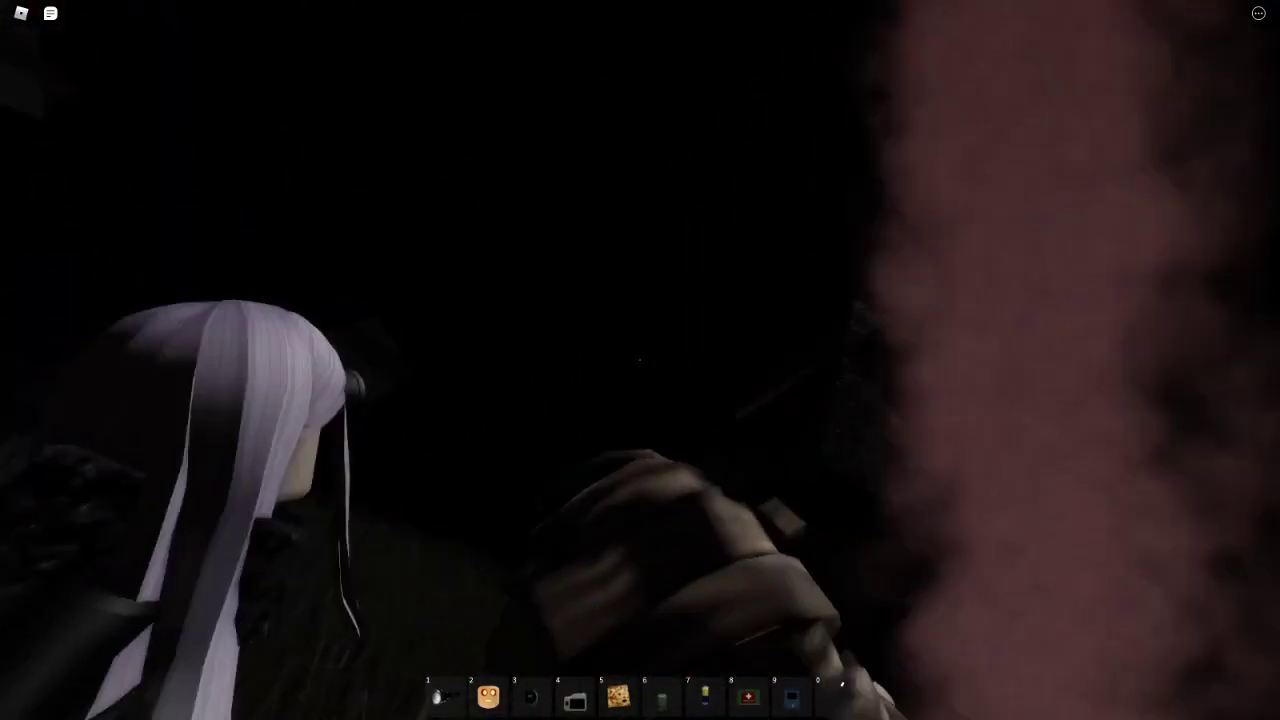
pyautogui.press('`')
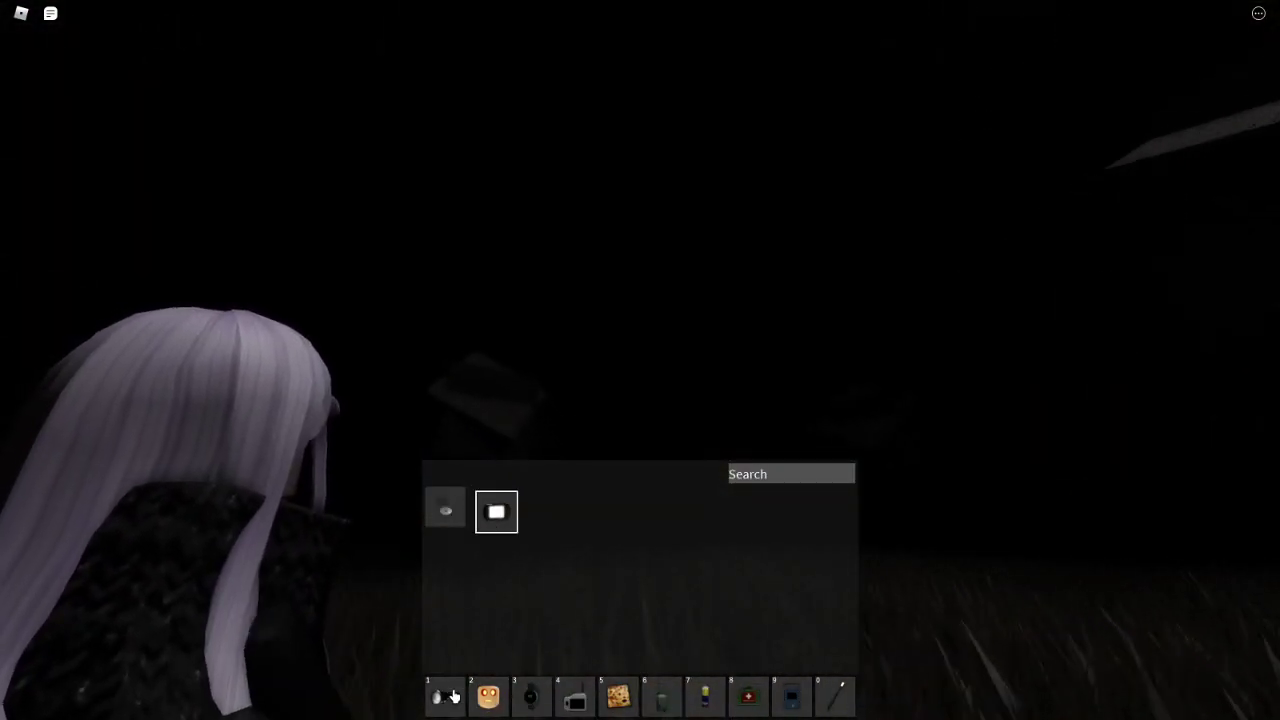
# - Move the camera monitor to hotbar slot 1, cycle its feeds, then put it away
pyautogui.click(452, 697)
pyautogui.press('`')
pyautogui.click(640, 360)
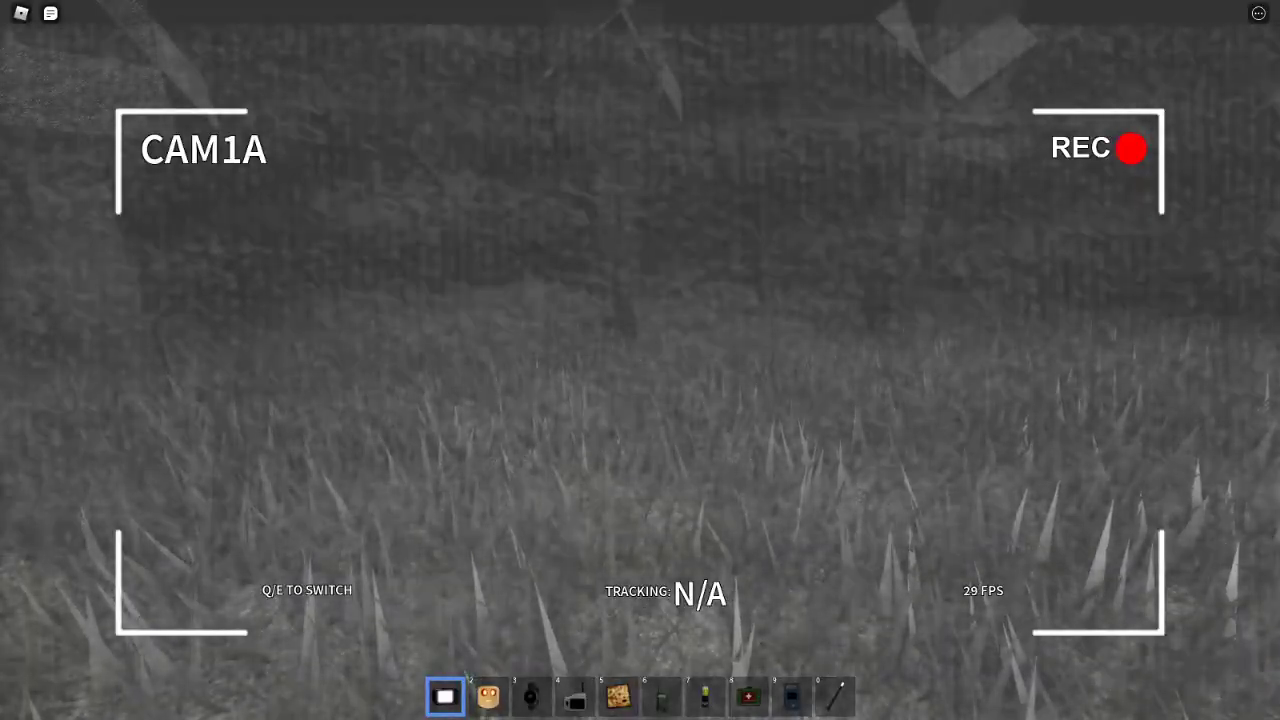
pyautogui.press('e')
pyautogui.press('e')
pyautogui.press('e')
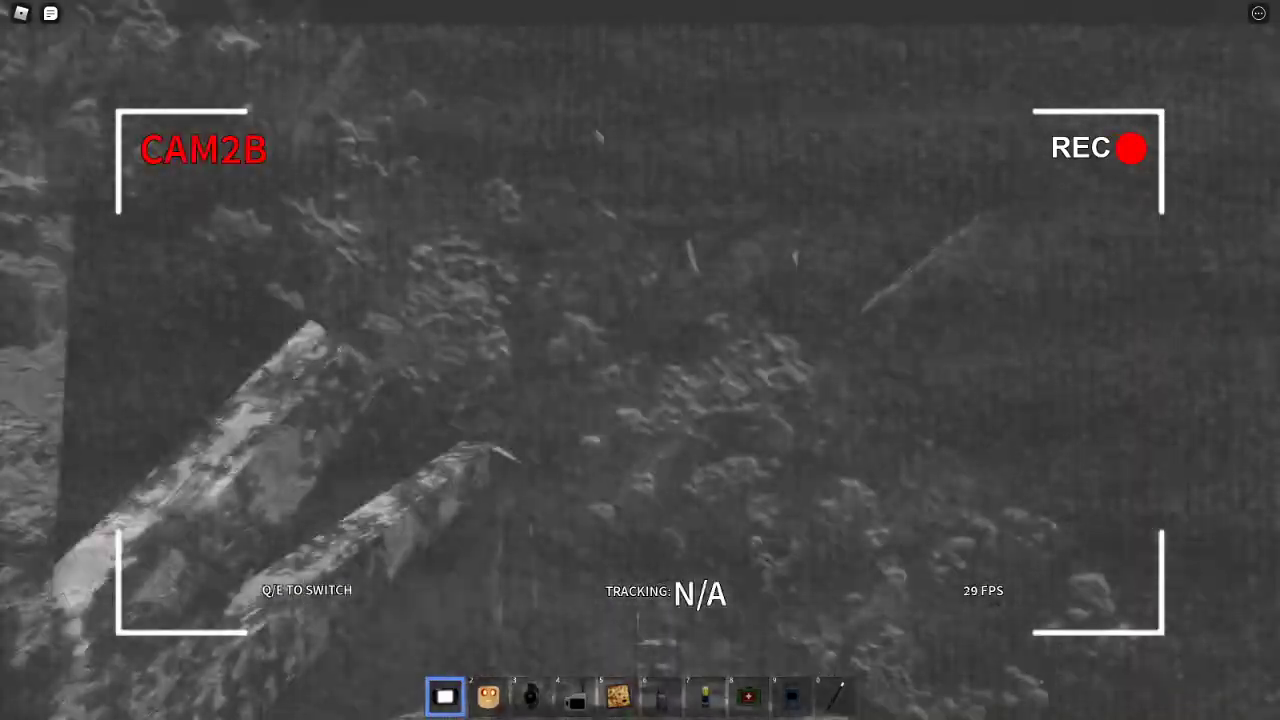
pyautogui.press('Escape')
pyautogui.press('Escape')
pyautogui.press('1')
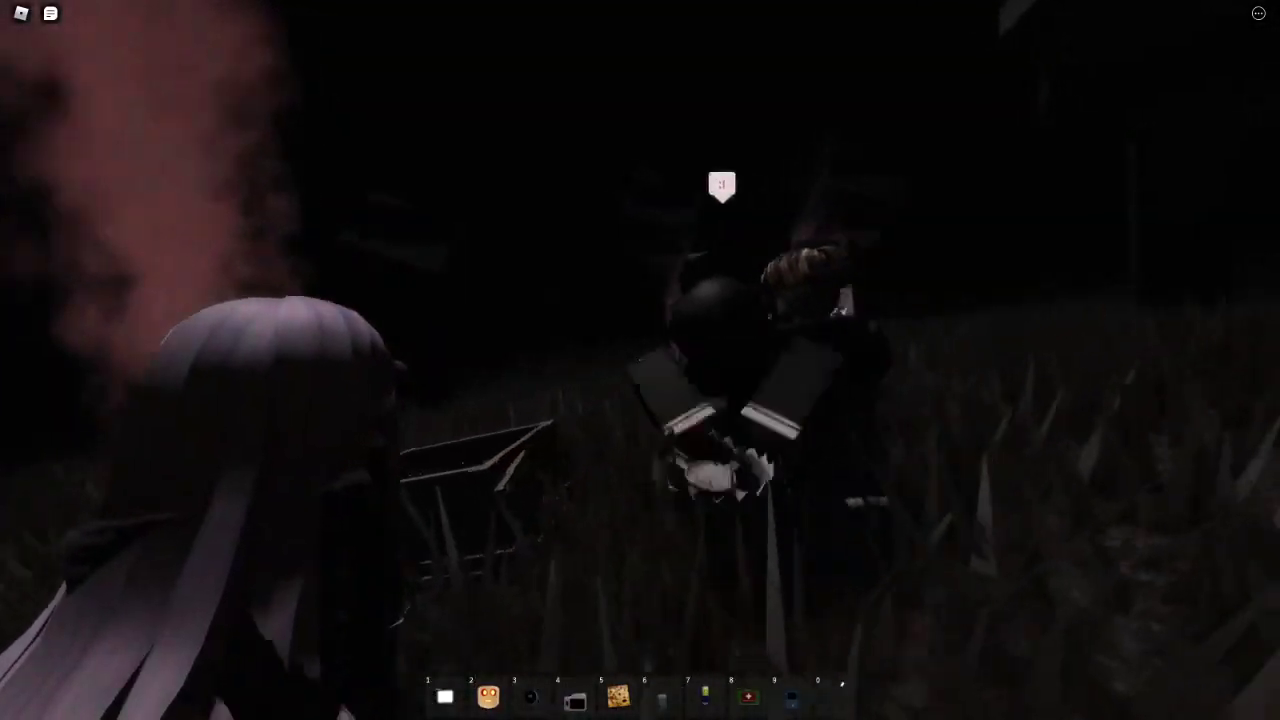
# - Sprint across the field, check the player list, and equip the wrench and flashlight
pyautogui.press('shift')
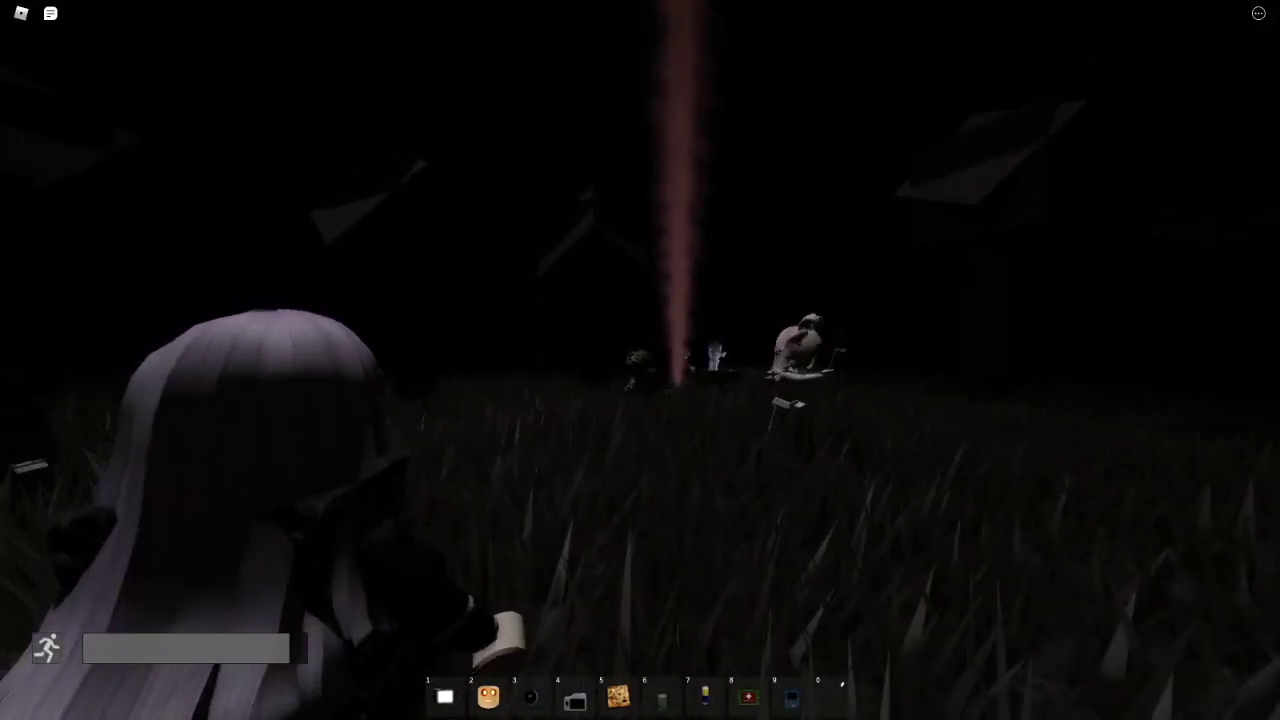
pyautogui.press('Tab')
pyautogui.press('0')
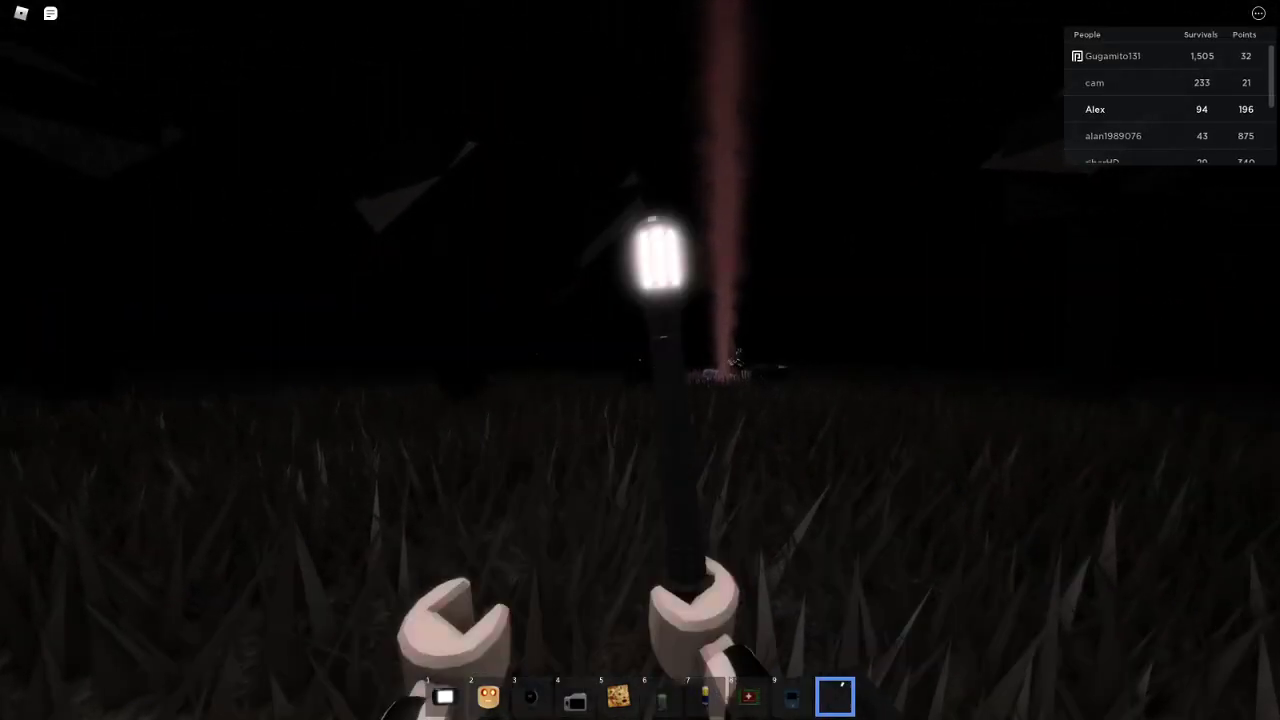
pyautogui.press('shift')
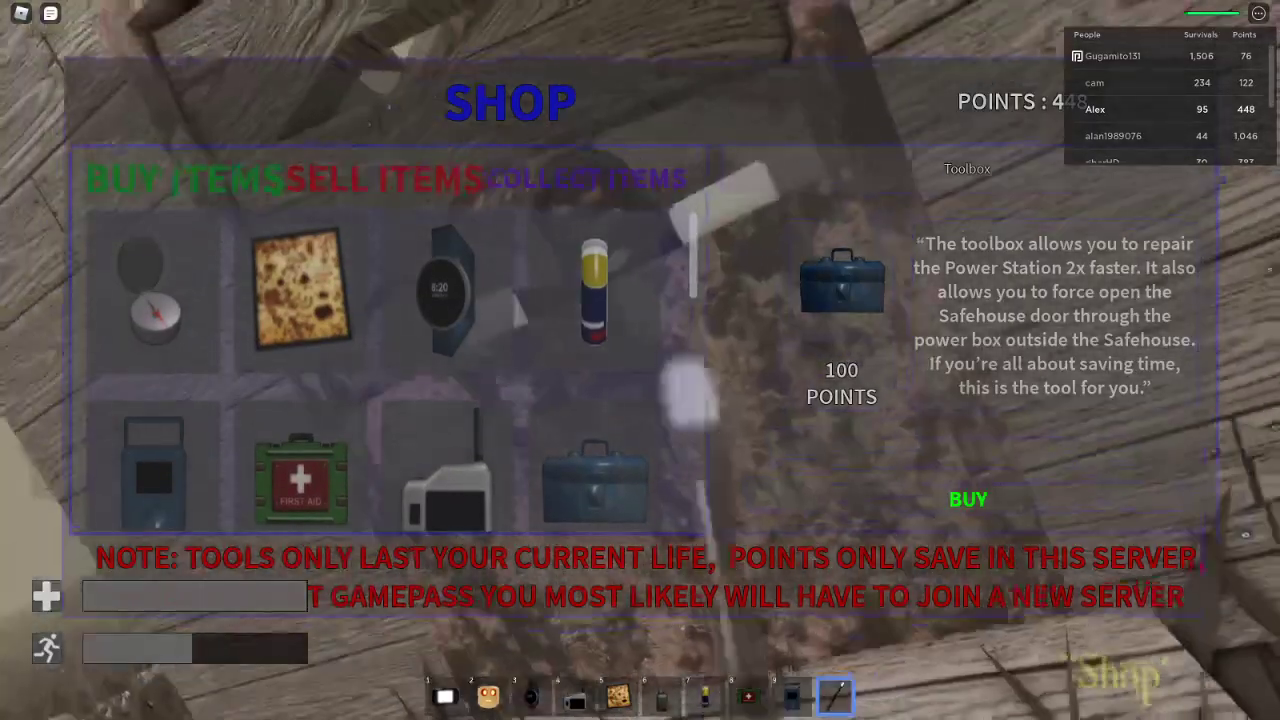
# - Inspect shop item prices, including the Voltmeter and first aid kit, with 448 points available
pyautogui.click(489, 494)
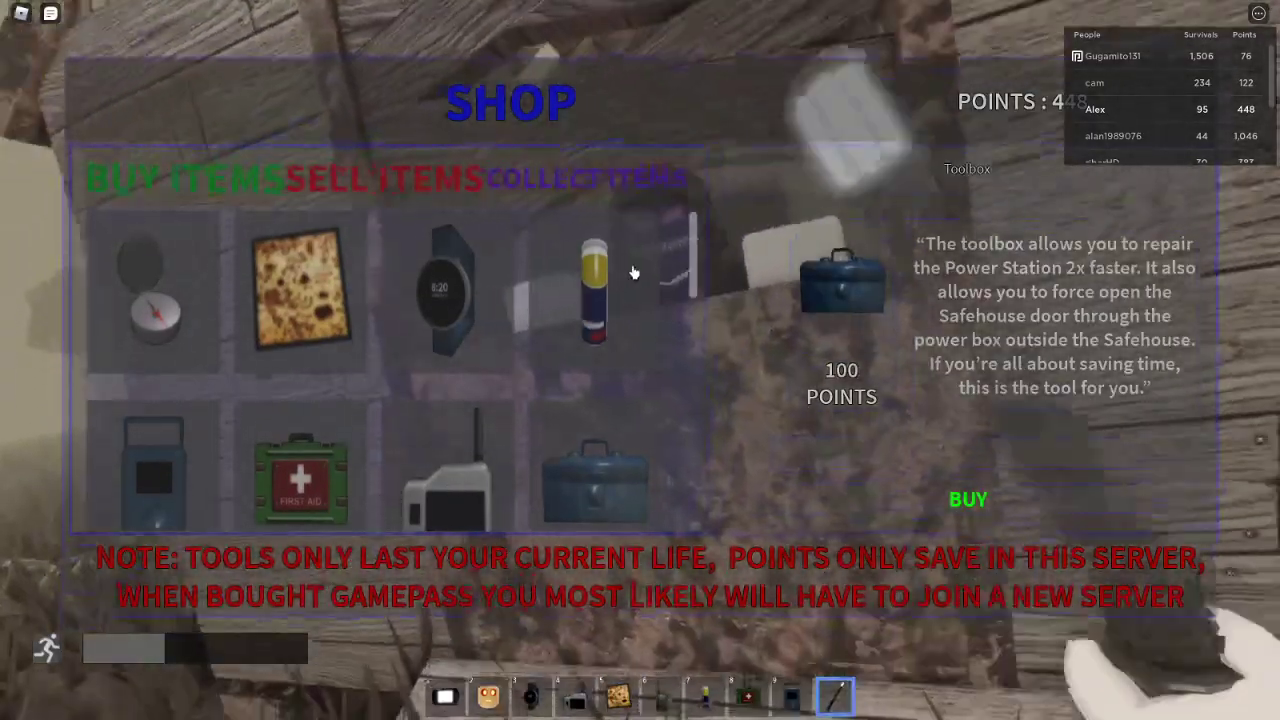
pyautogui.click(594, 285)
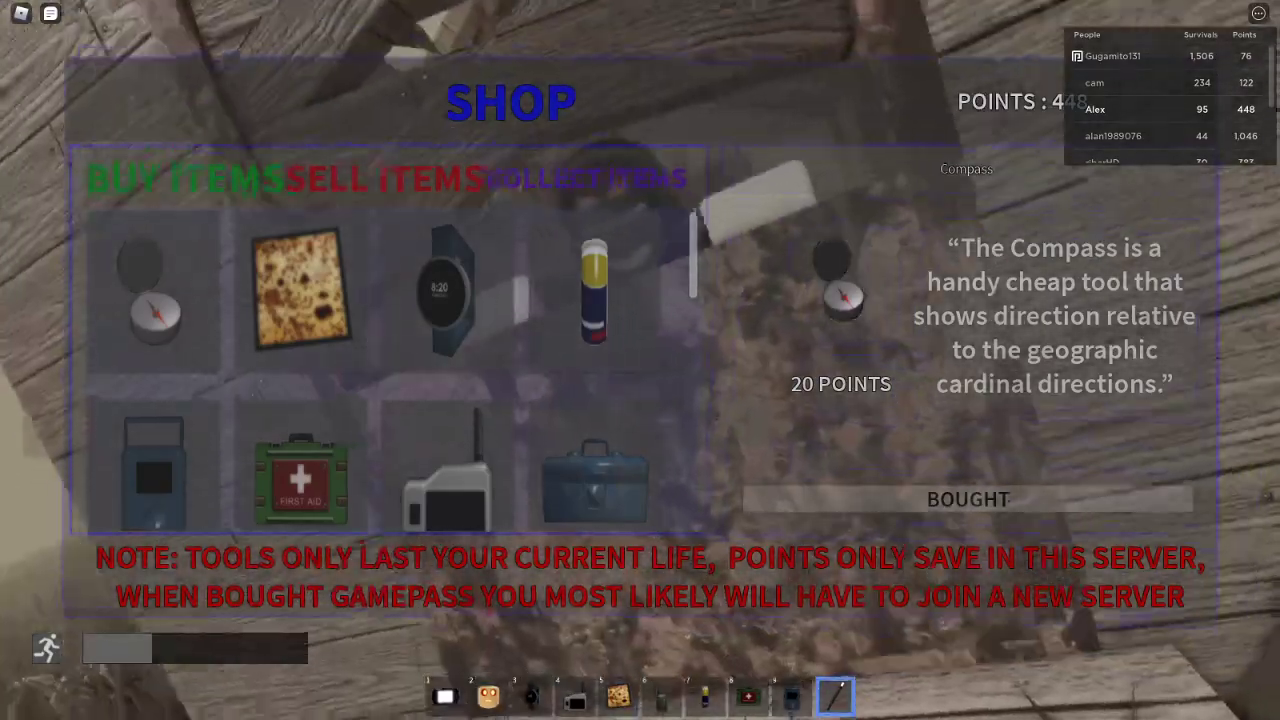
pyautogui.click(160, 460)
pyautogui.click(295, 470)
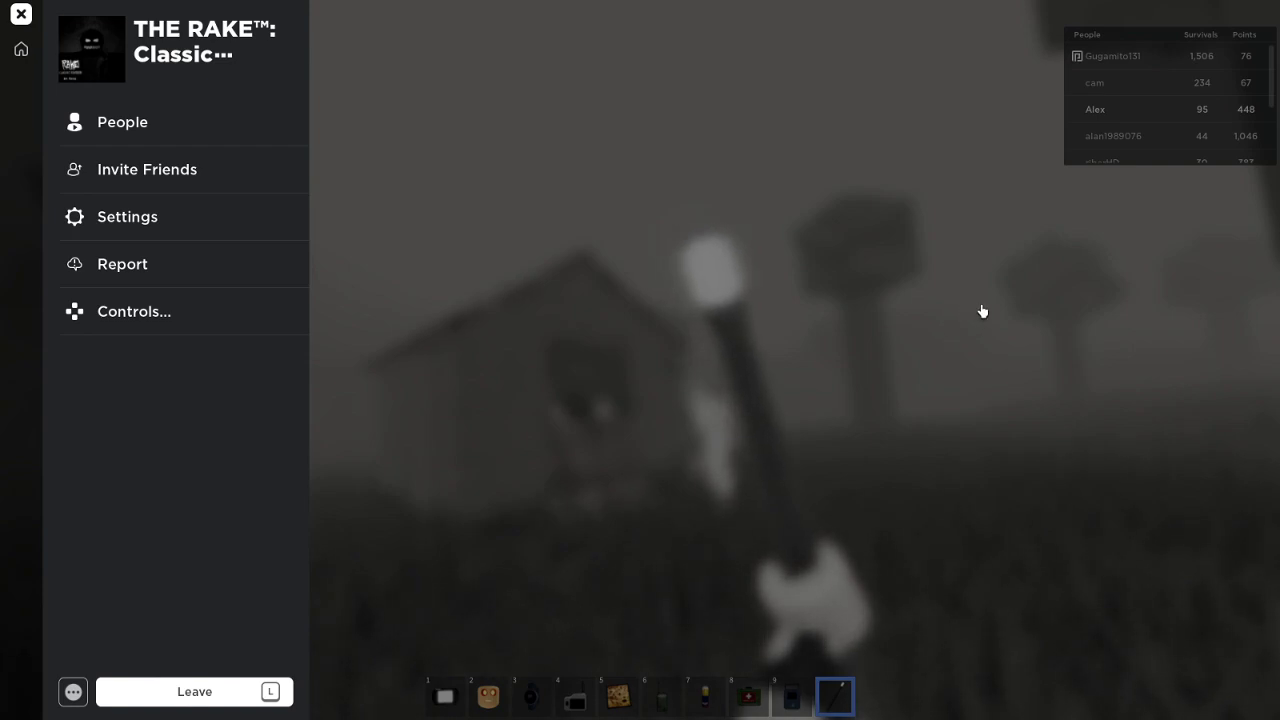
# - Close the game menu, cycle through the security camera feeds, then close them
pyautogui.press('Escape')
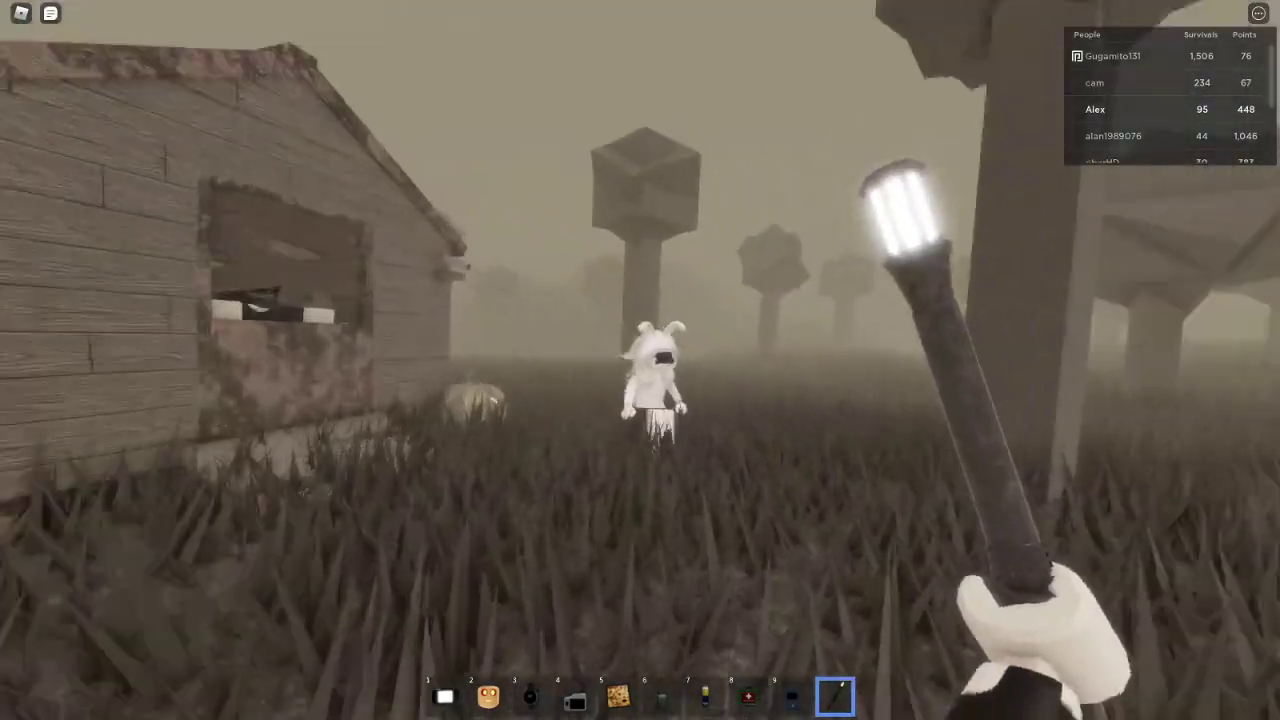
pyautogui.press('2')
pyautogui.press('1')
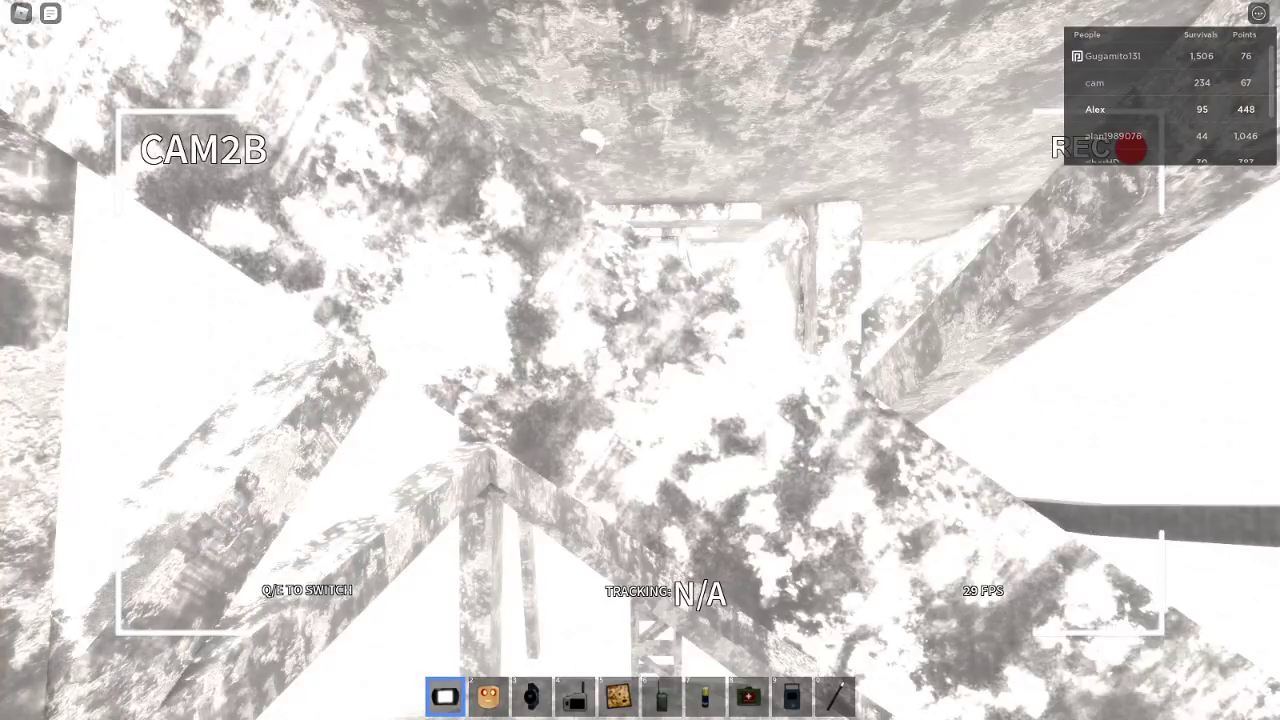
pyautogui.press('e')
pyautogui.press('e')
pyautogui.press('e')
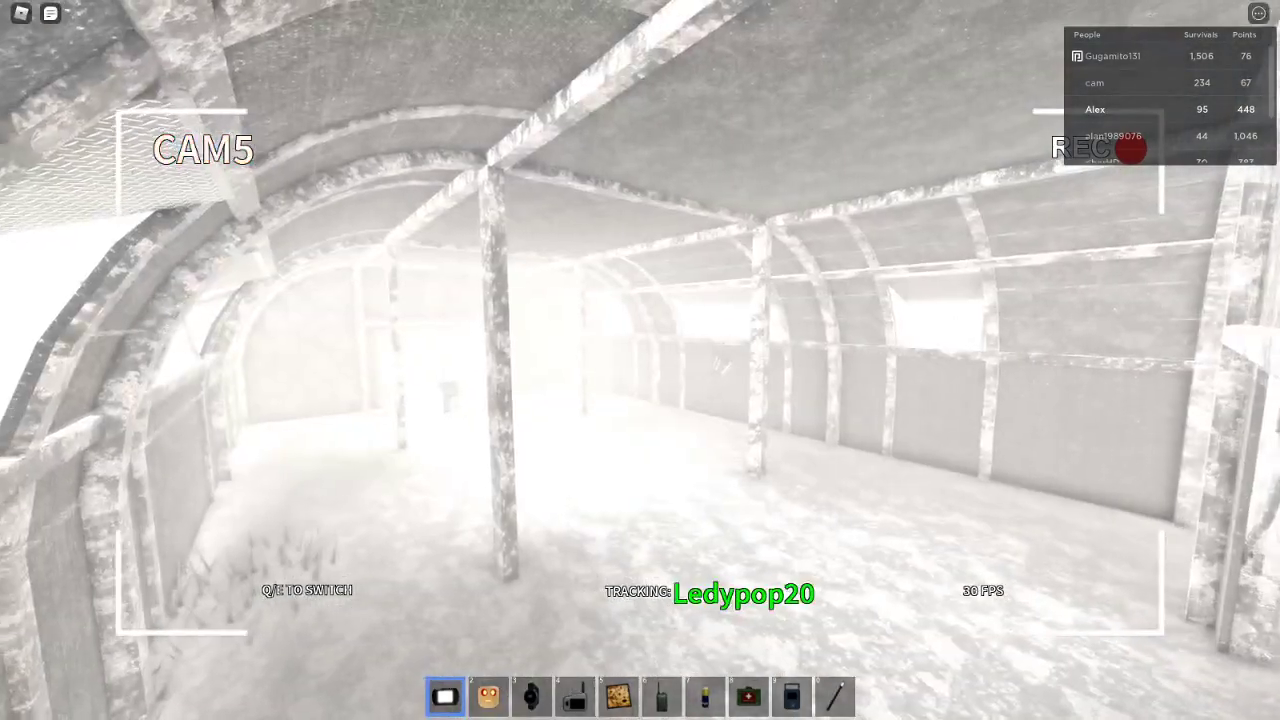
pyautogui.press('e')
pyautogui.press('e')
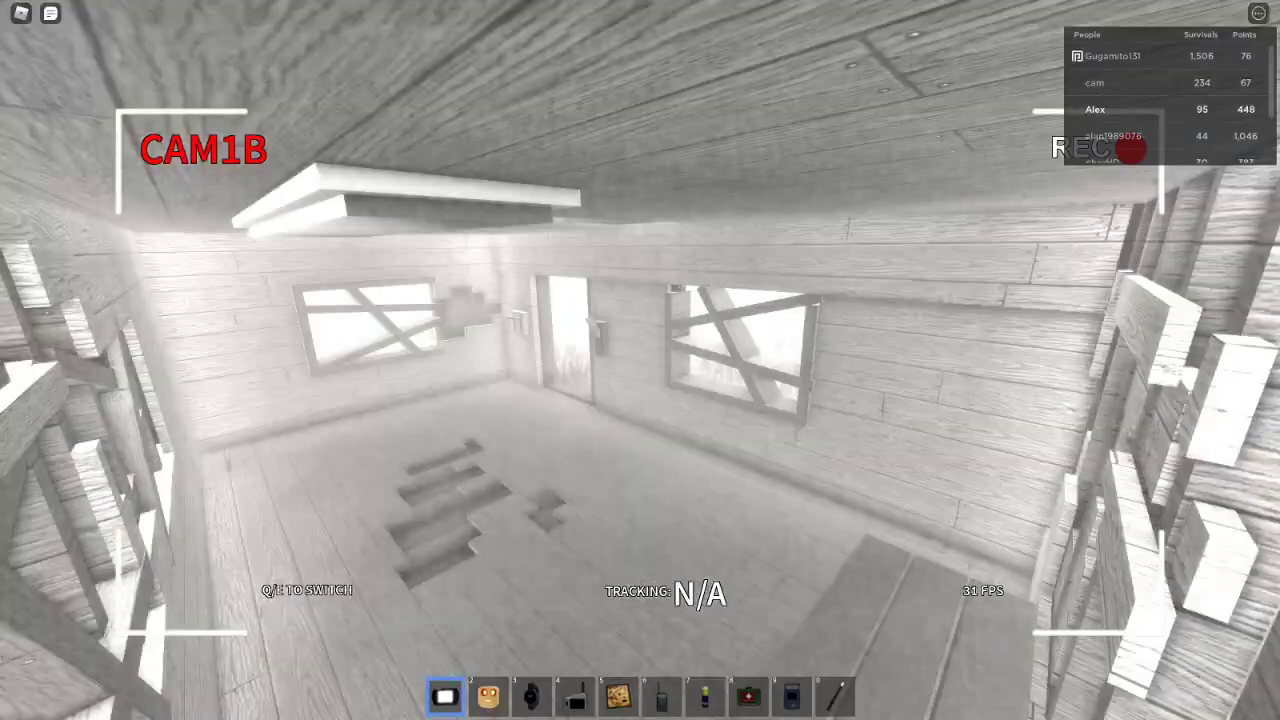
pyautogui.press('1')
# - Sprint across the foggy field, briefly opening and closing the game menu
pyautogui.hotkey('shift', 'w')
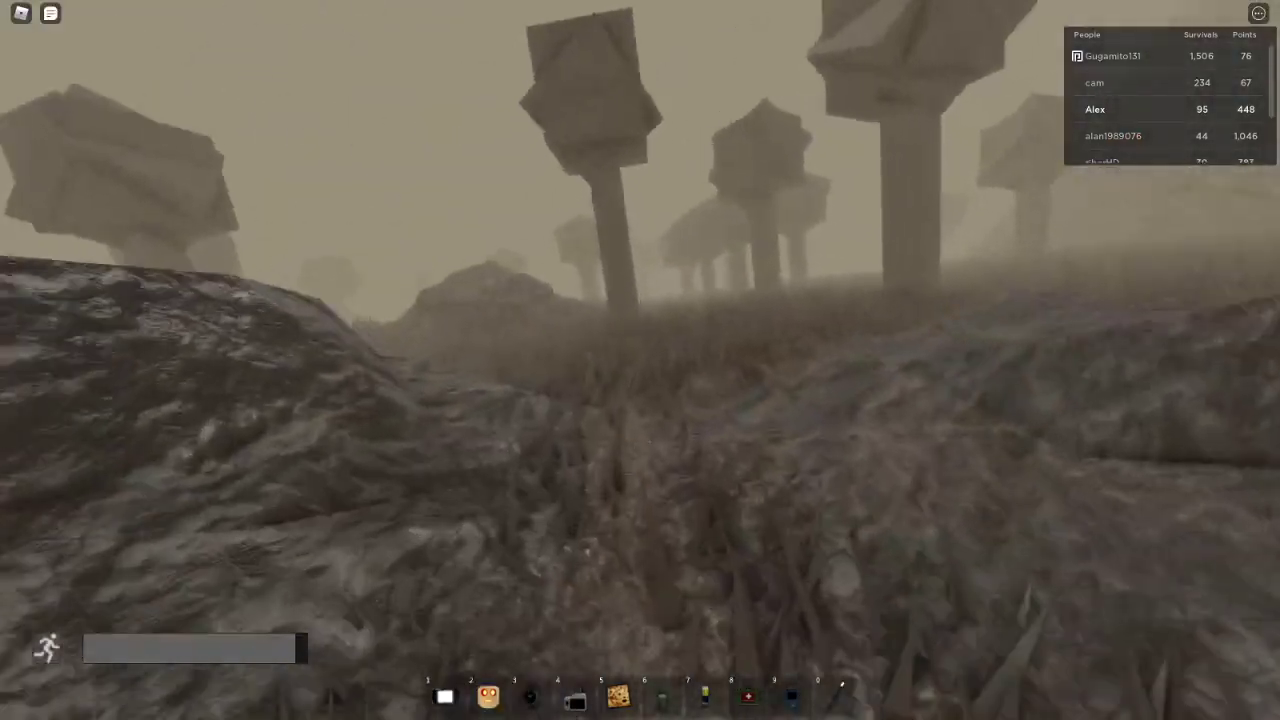
pyautogui.hotkey('shift', 'w')
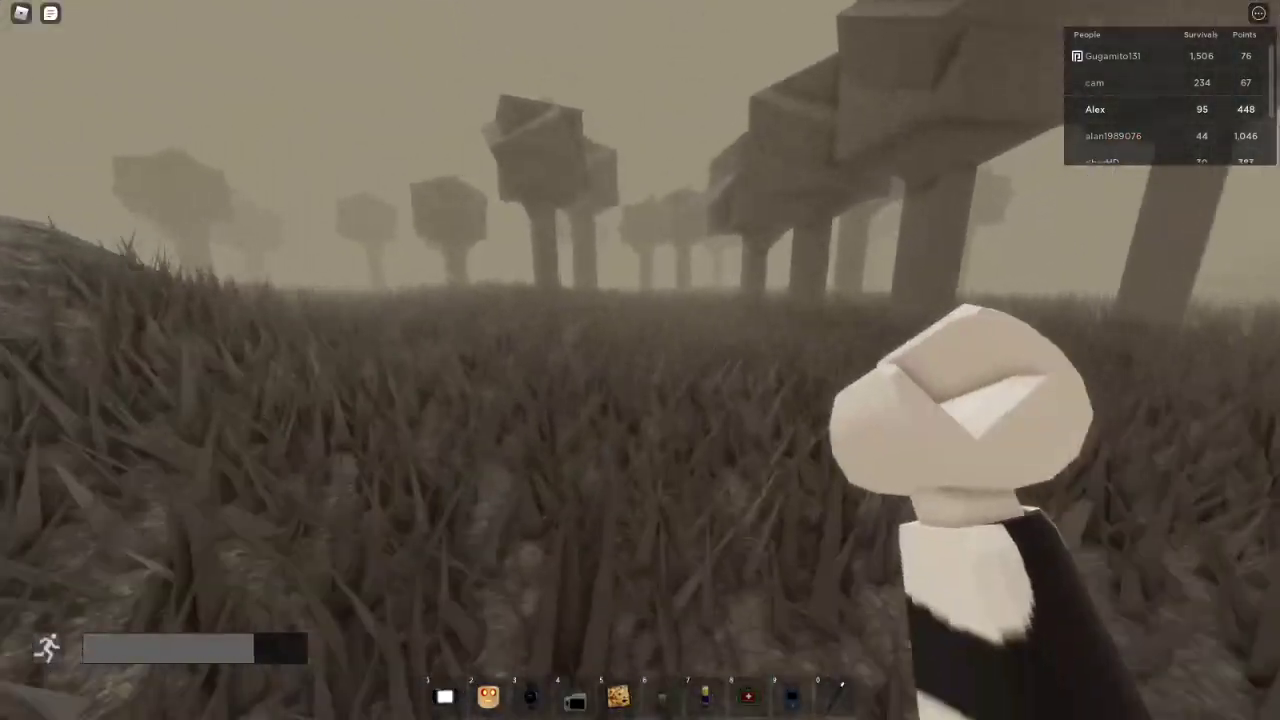
pyautogui.hotkey('shift', 'w')
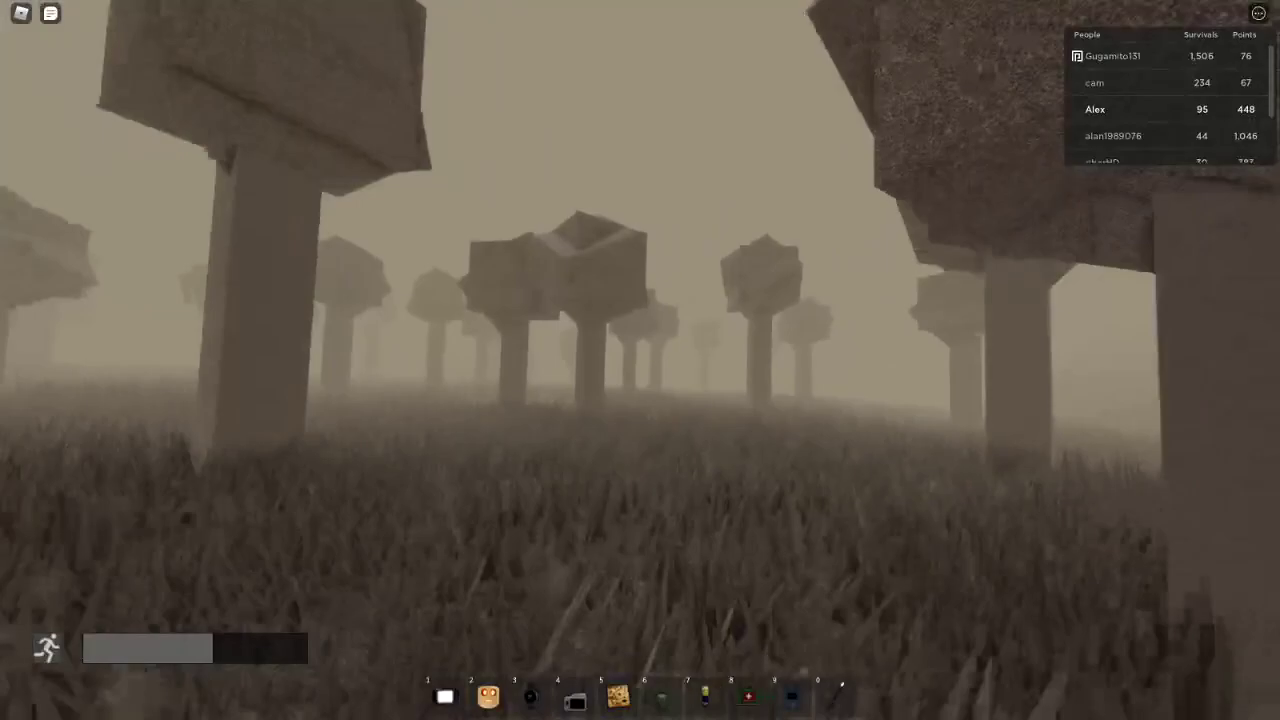
pyautogui.hotkey('shift', 'w')
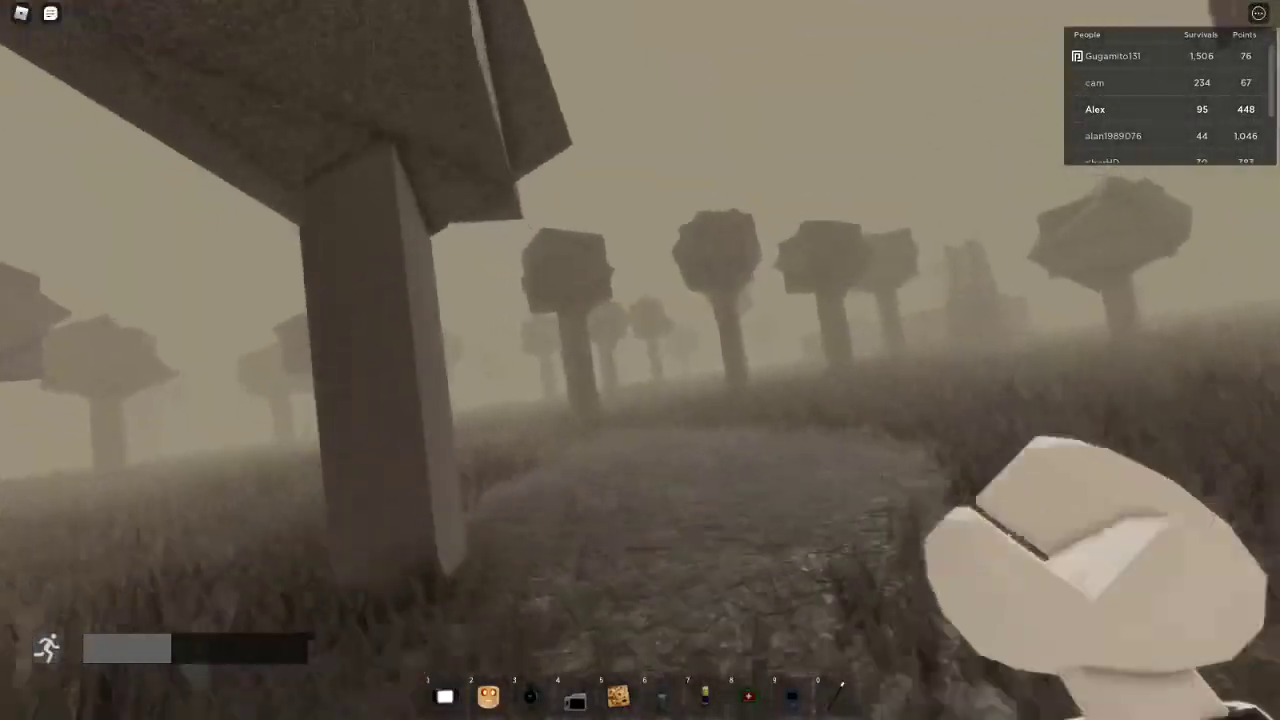
pyautogui.press('Escape')
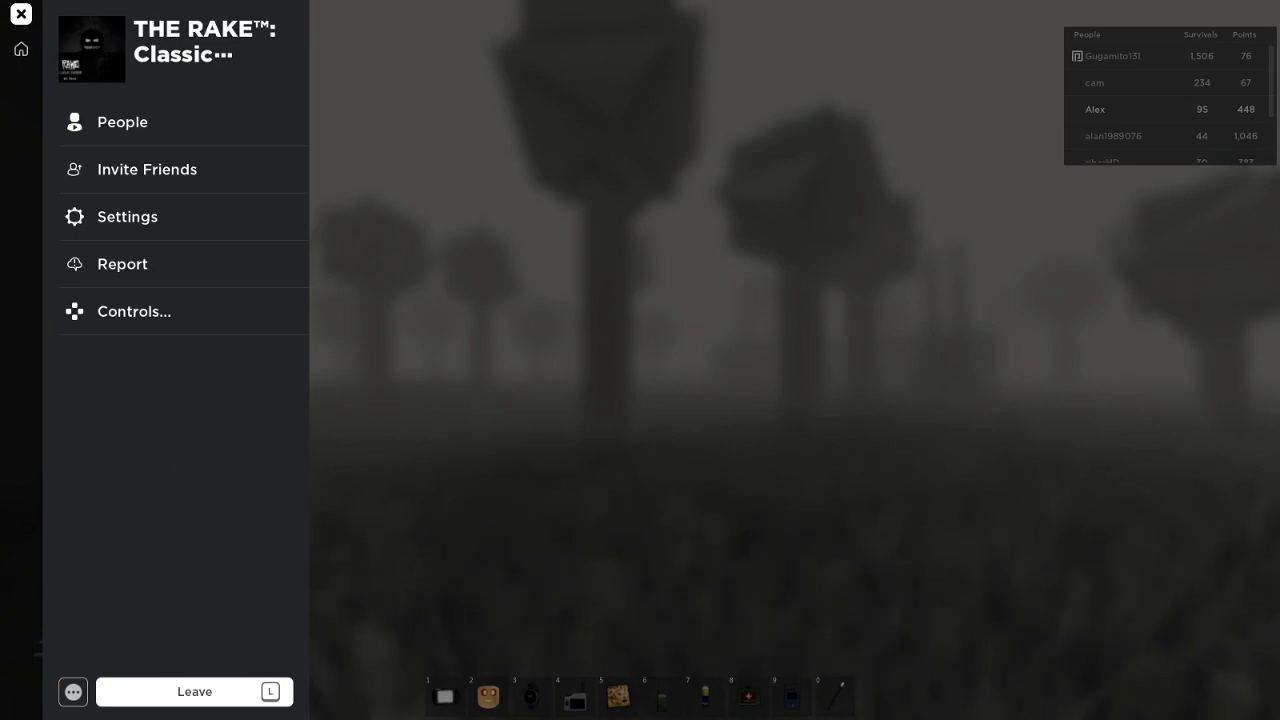
pyautogui.press('Escape')
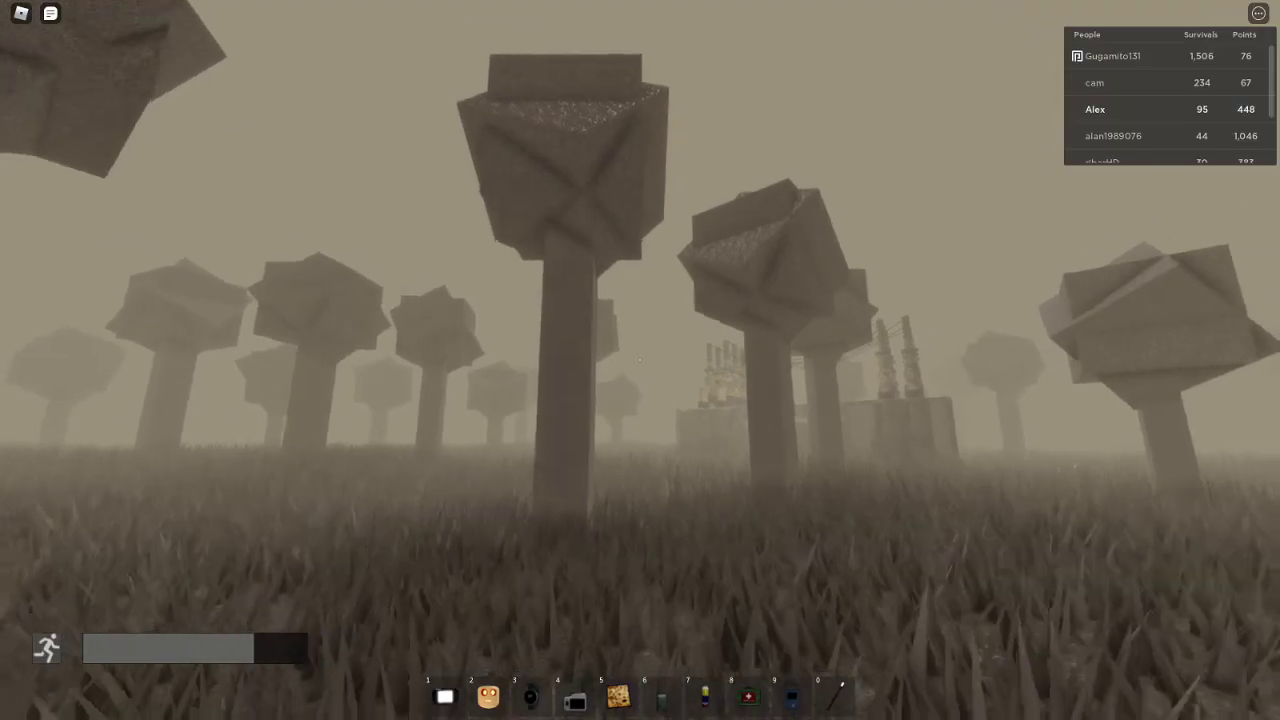
# - Walk over the hill past the smoking train into the mushroom-tree forest
pyautogui.press('w')
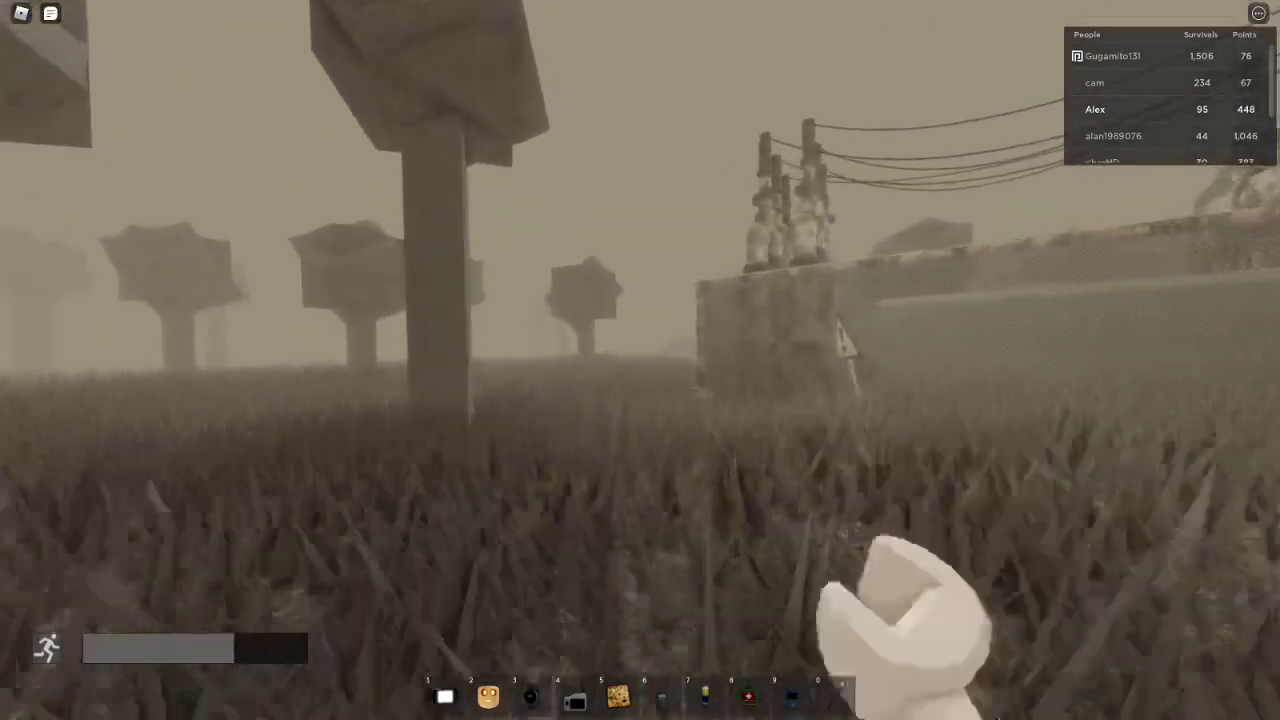
pyautogui.press('w')
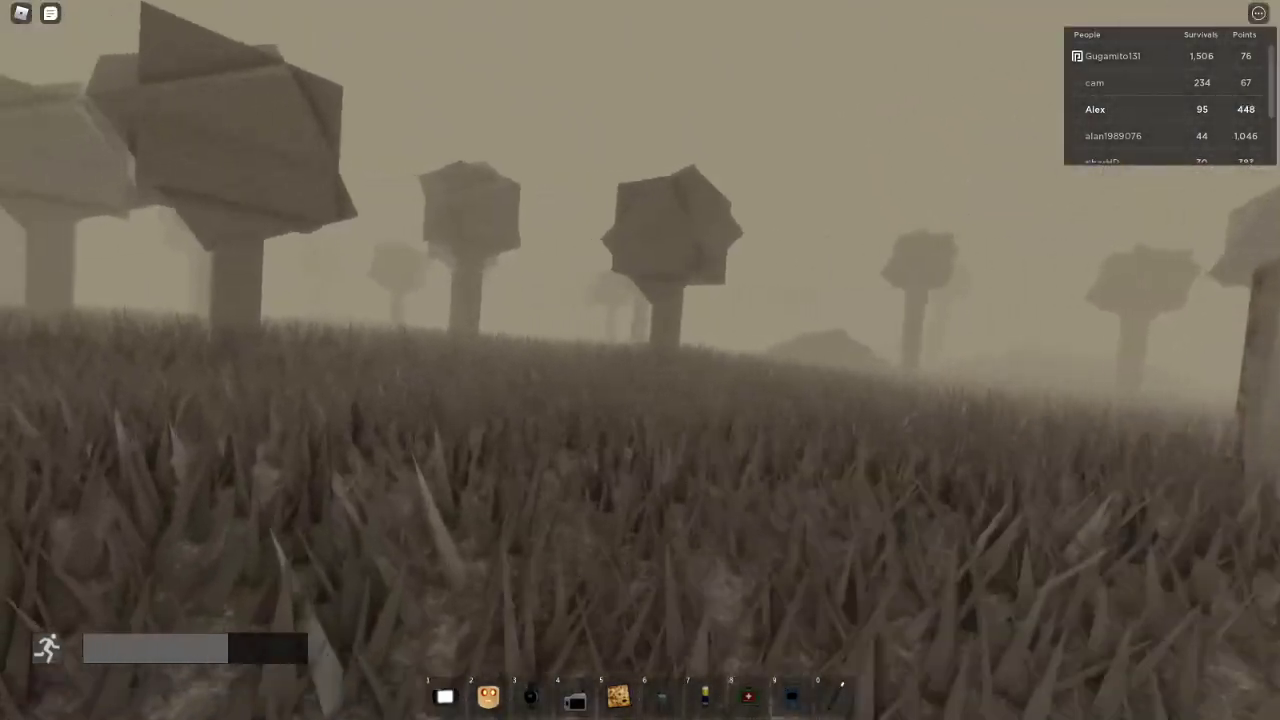
pyautogui.press('w')
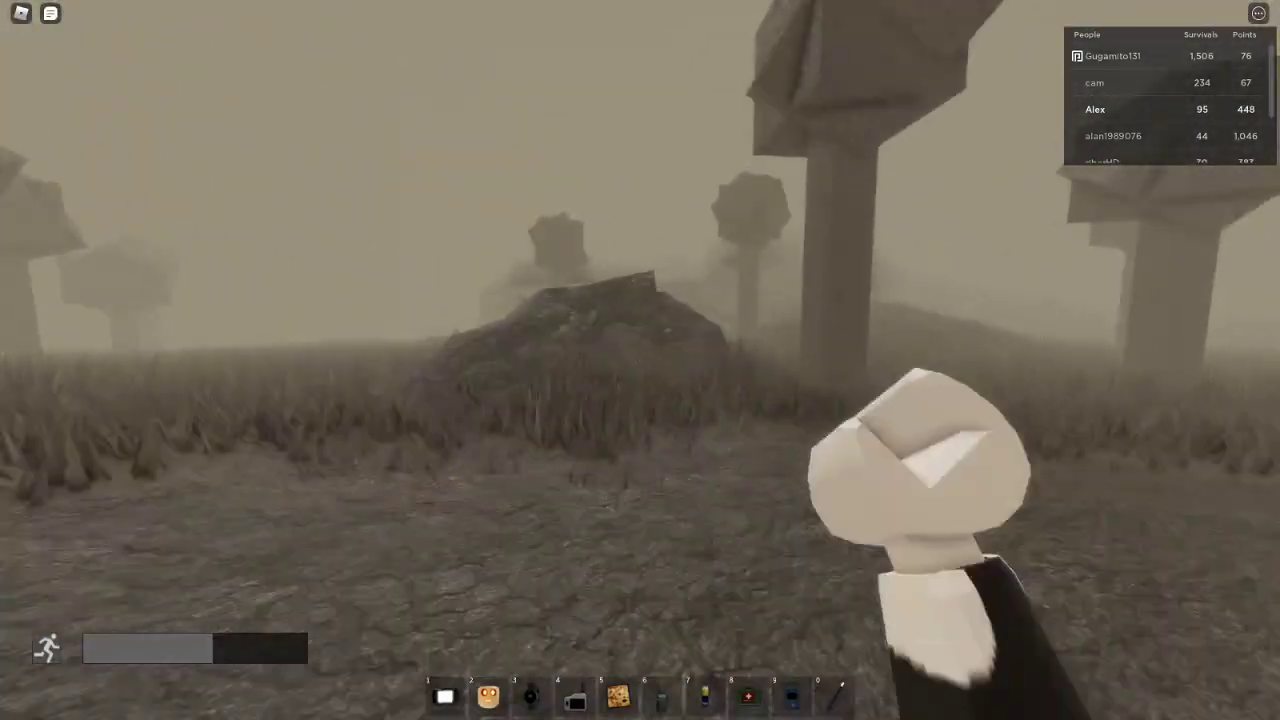
pyautogui.press('w')
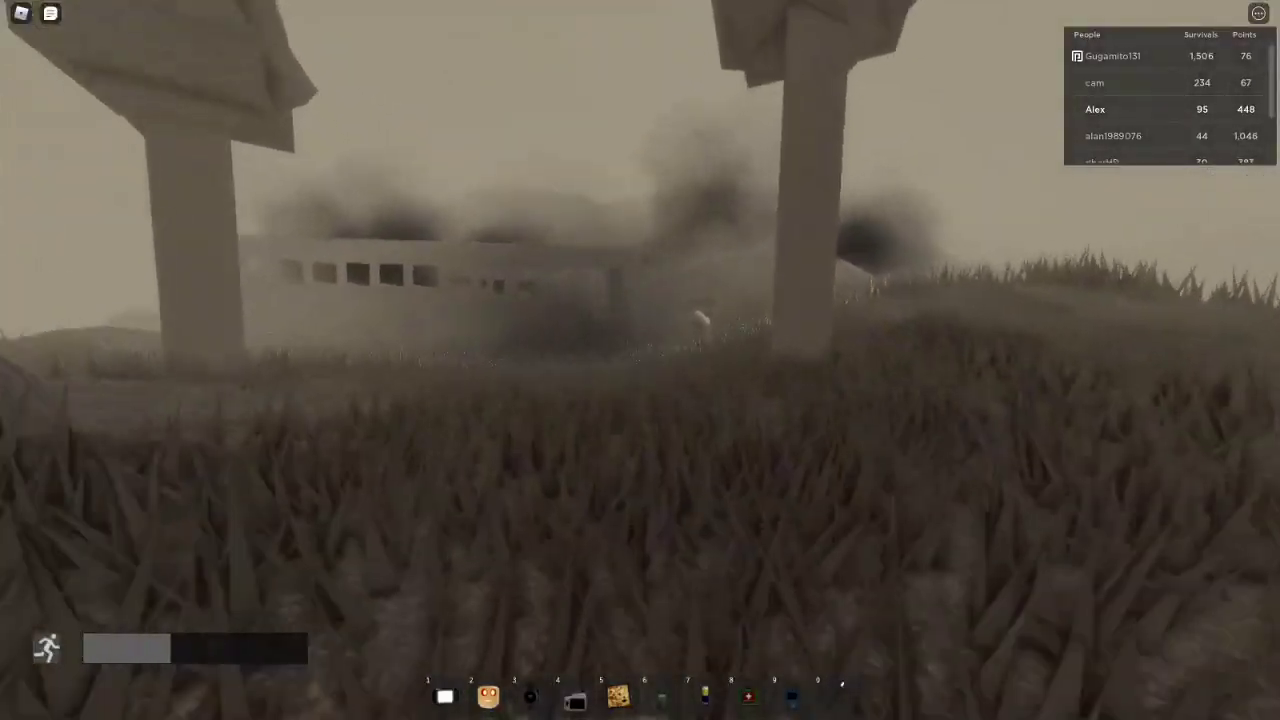
pyautogui.press('w')
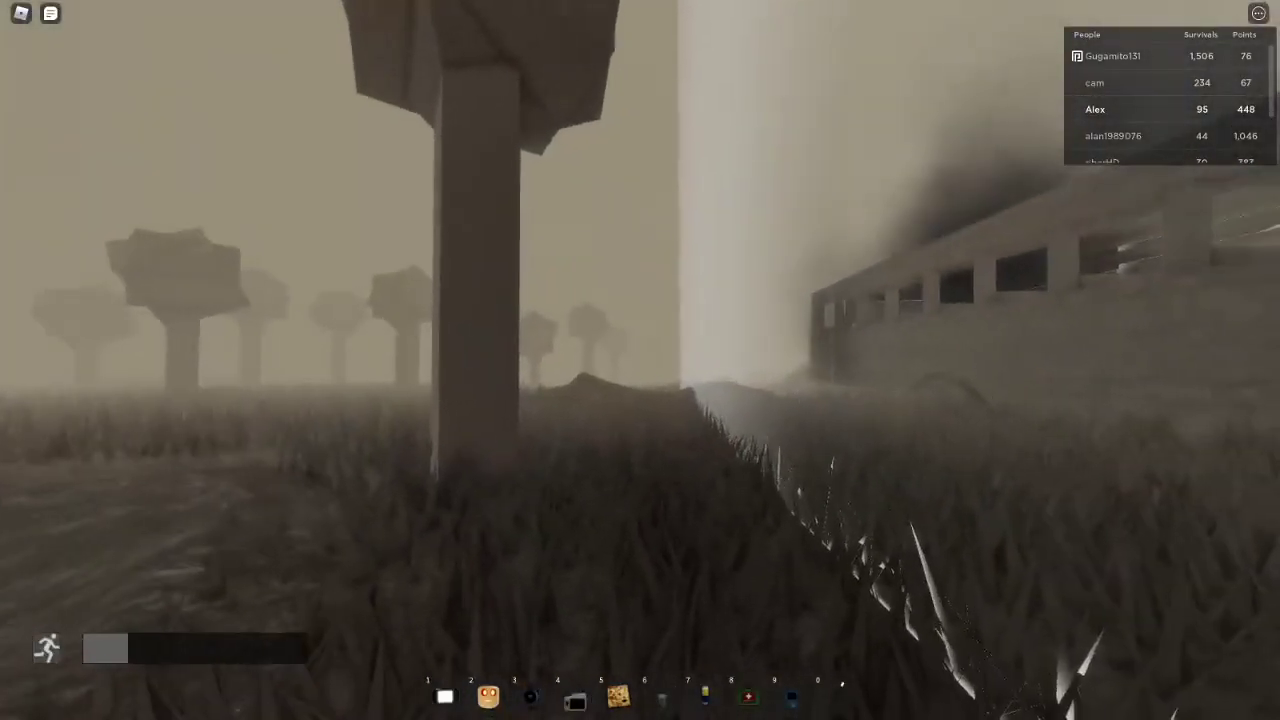
pyautogui.press('w')
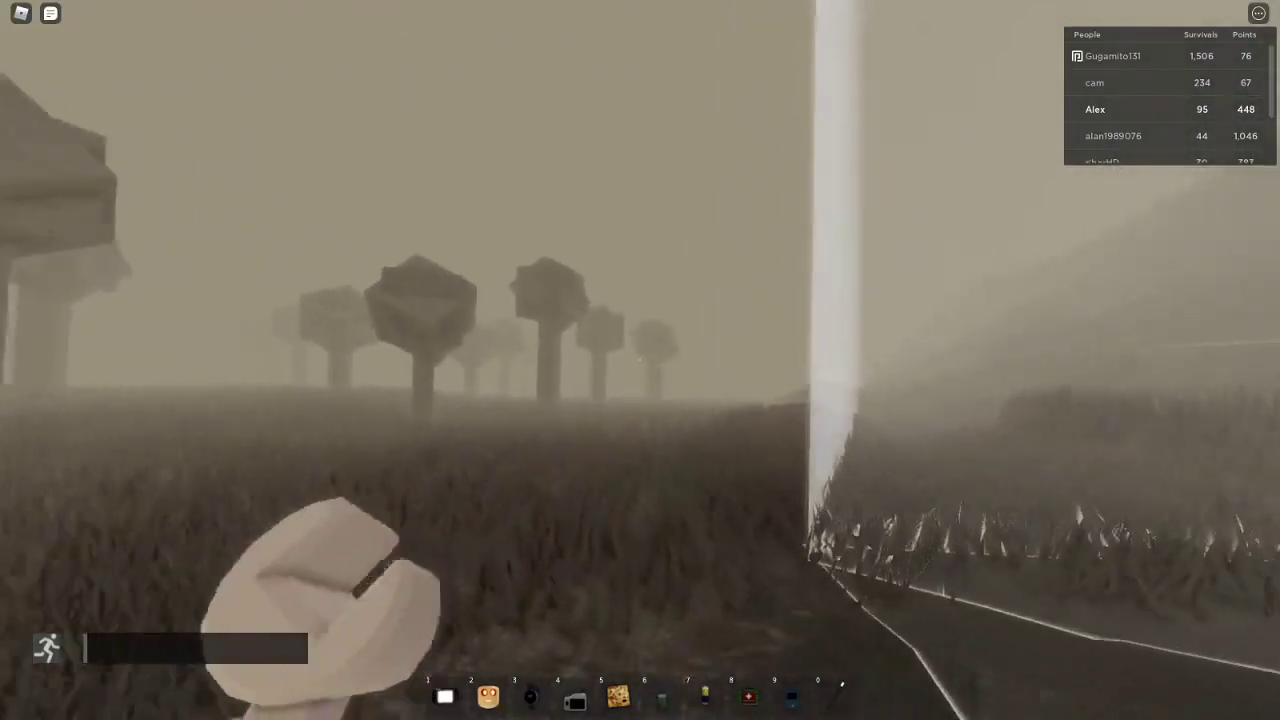
pyautogui.press('w')
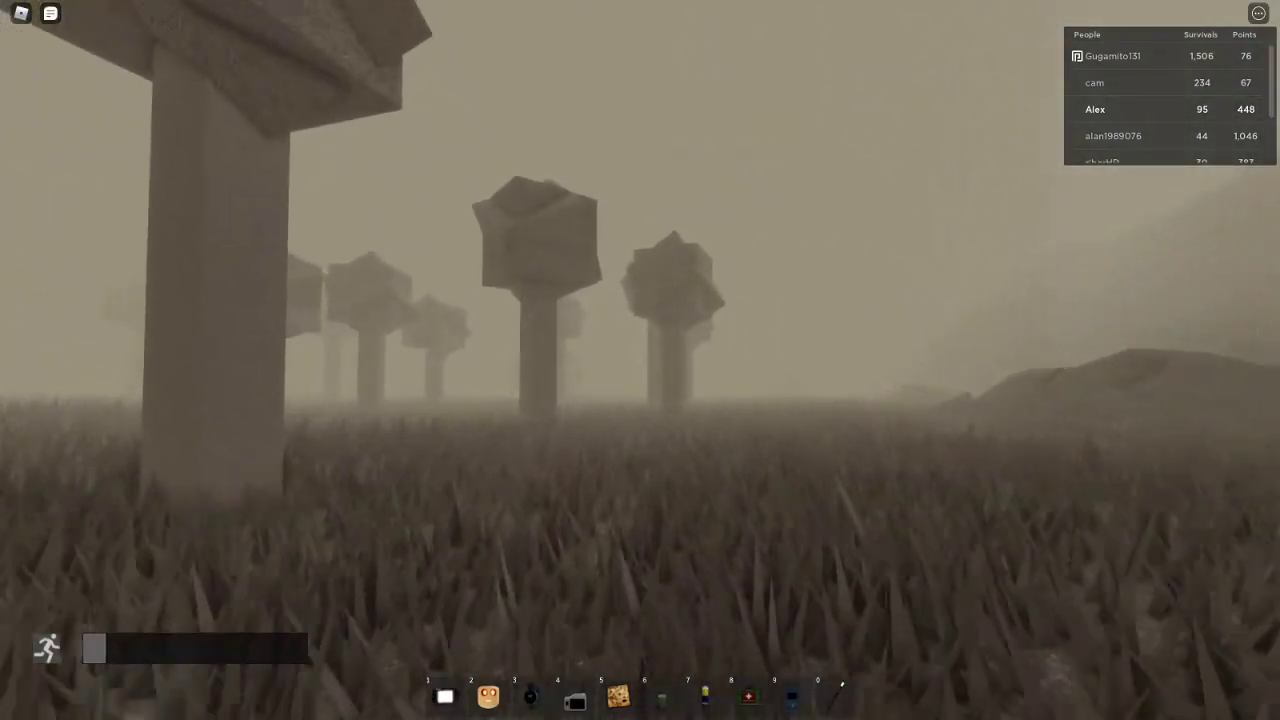
pyautogui.press('w')
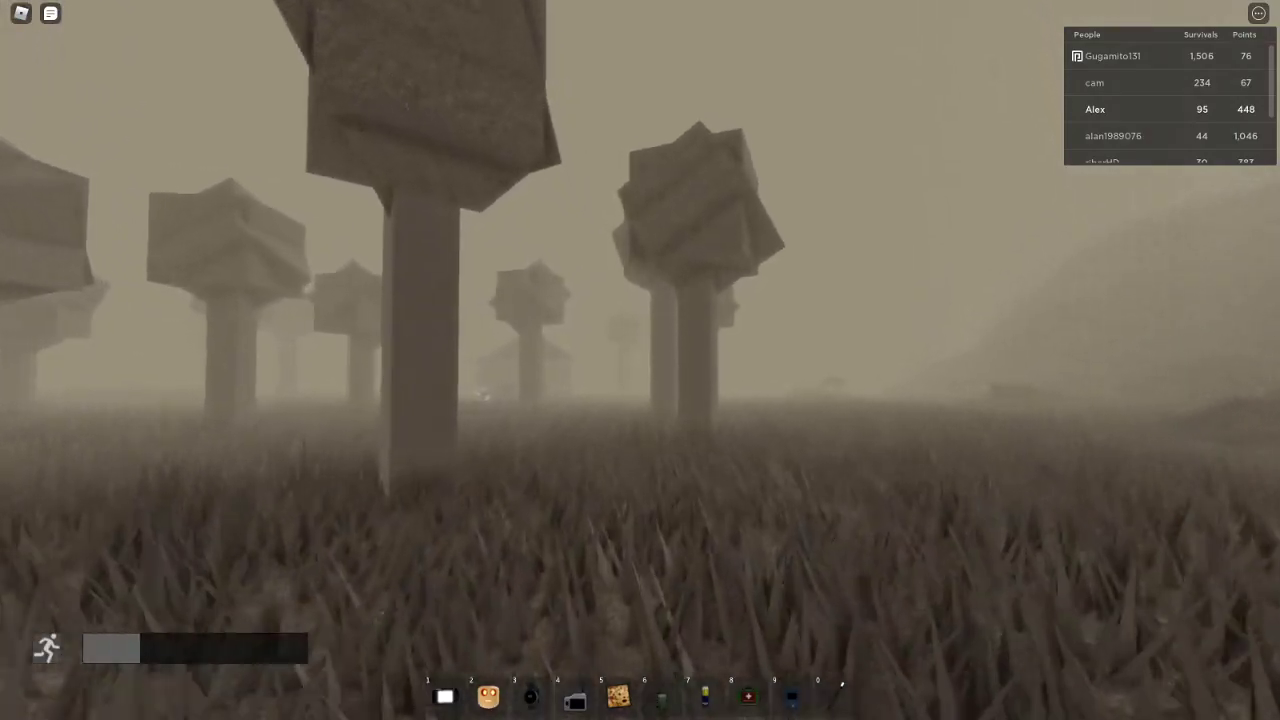
pyautogui.press('w')
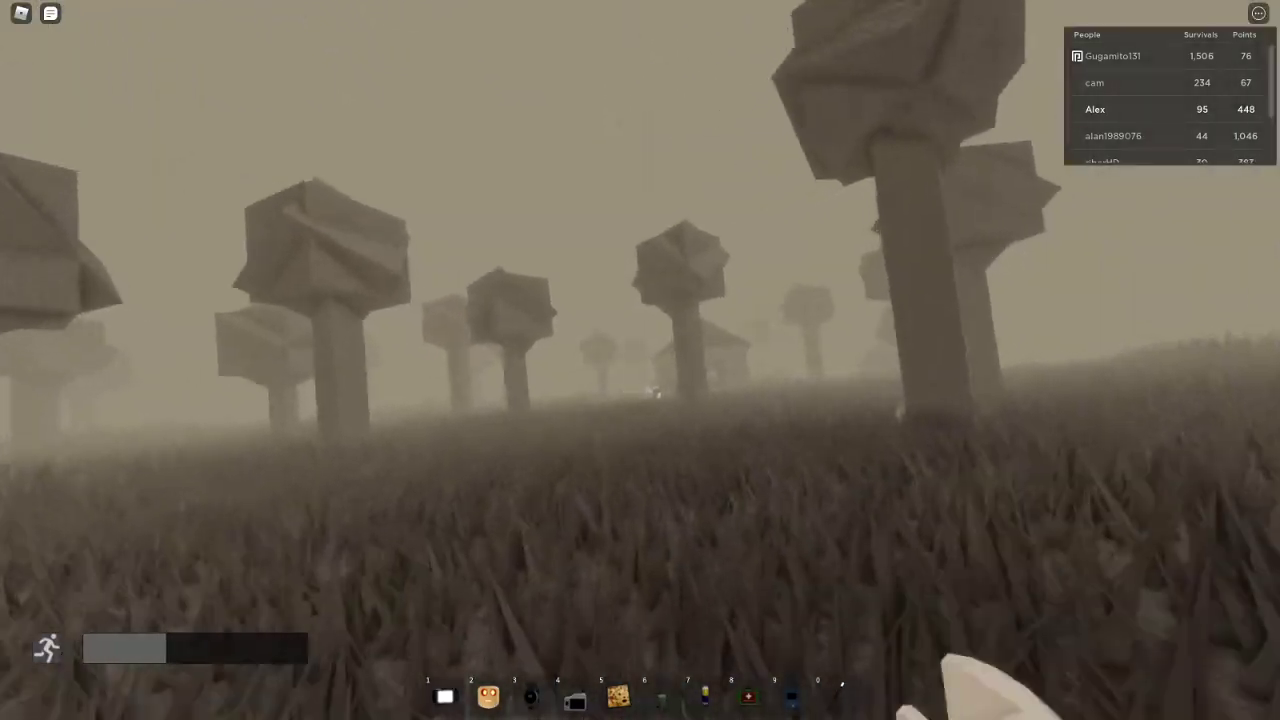
# - Check the watch showing game time 0:15, then bring up the game menu
pyautogui.press('3')
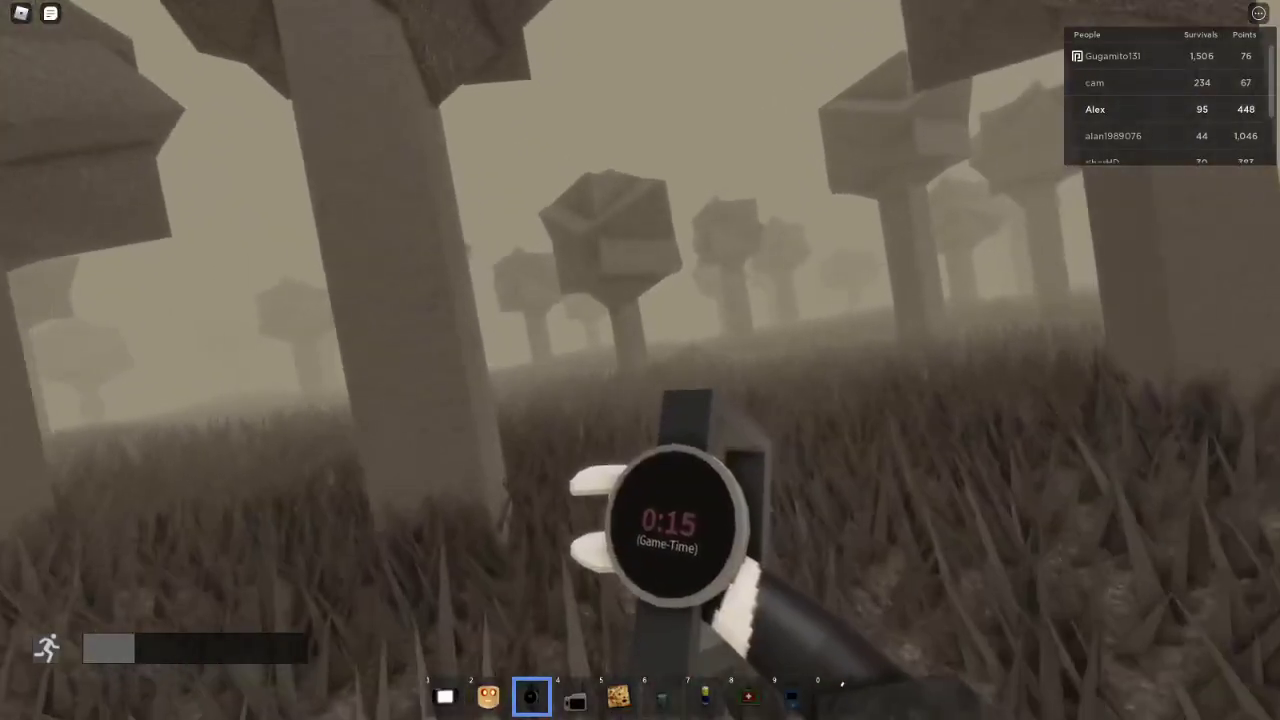
pyautogui.press('3')
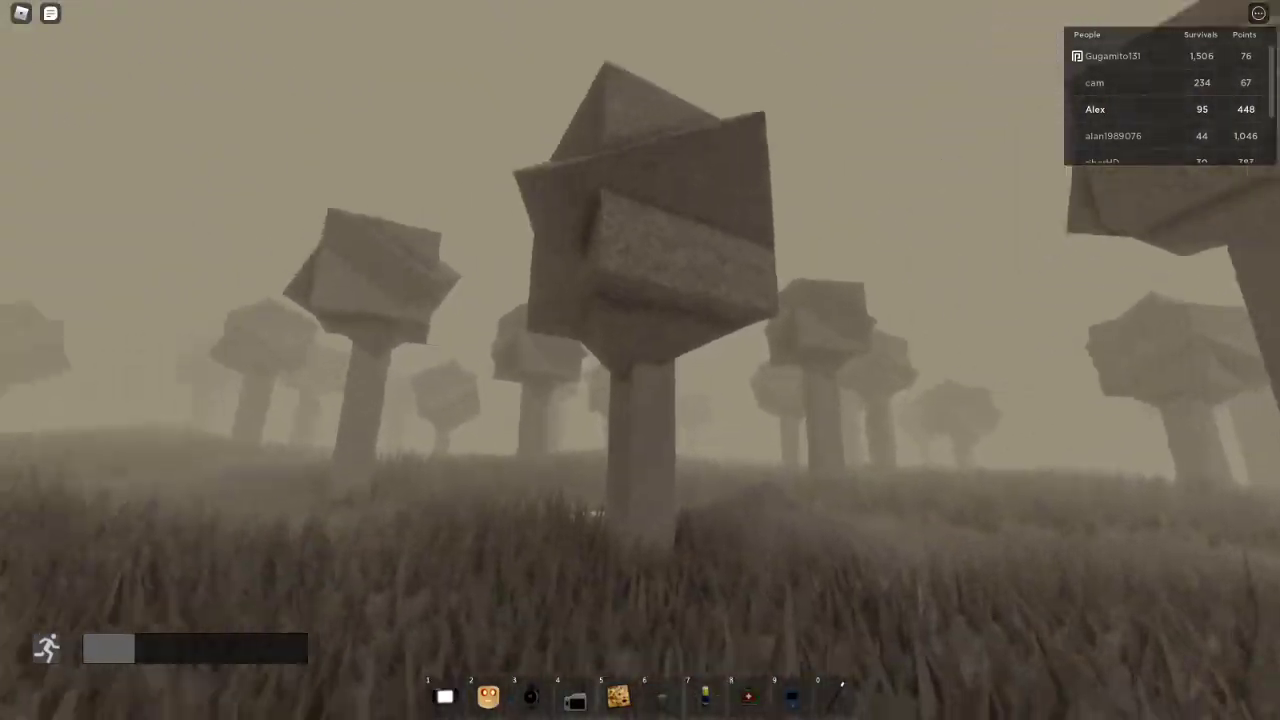
pyautogui.press('Escape')
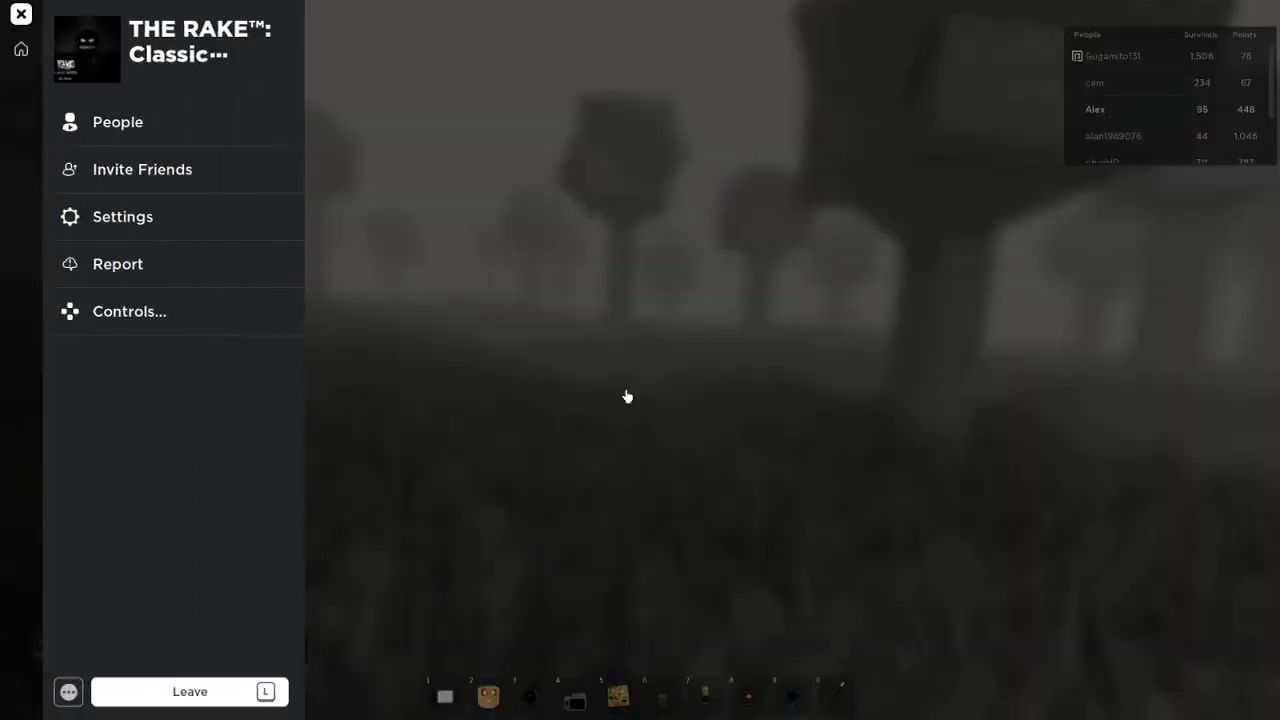
# - Close the menu, switch the game to windowed mode, and toggle the menu again
pyautogui.press('Escape')
pyautogui.press('F11')
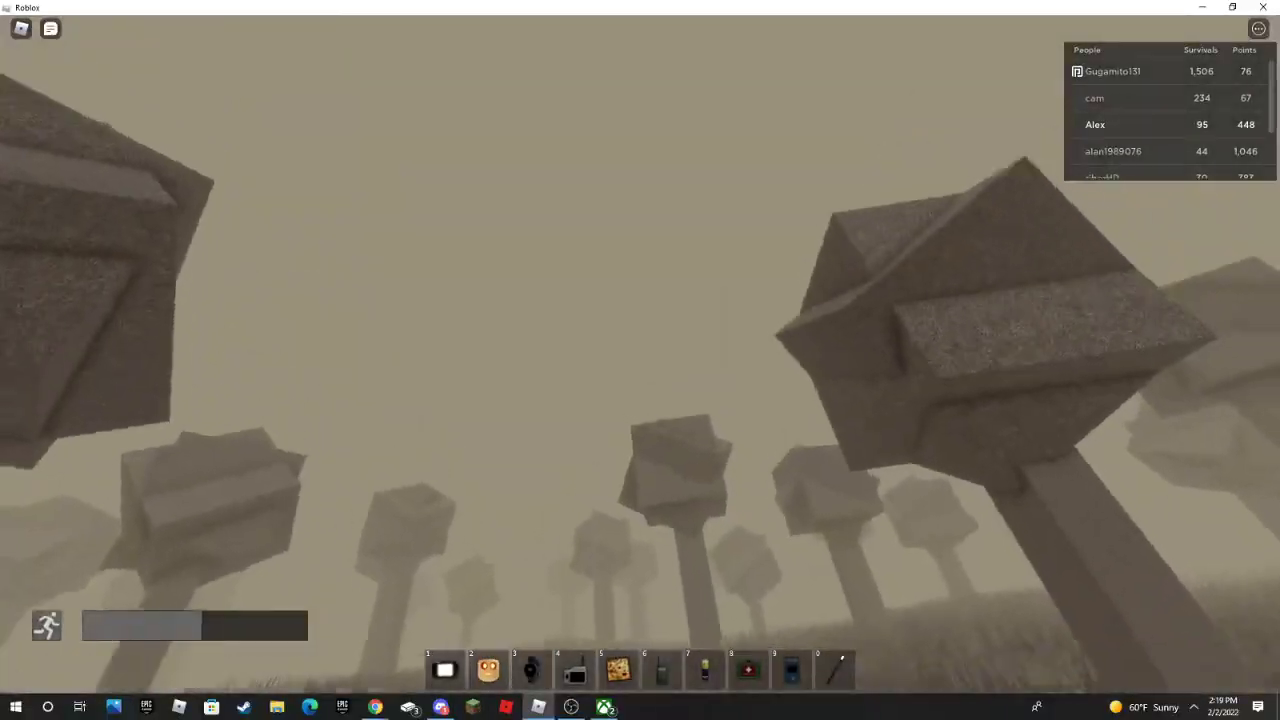
pyautogui.press('Escape')
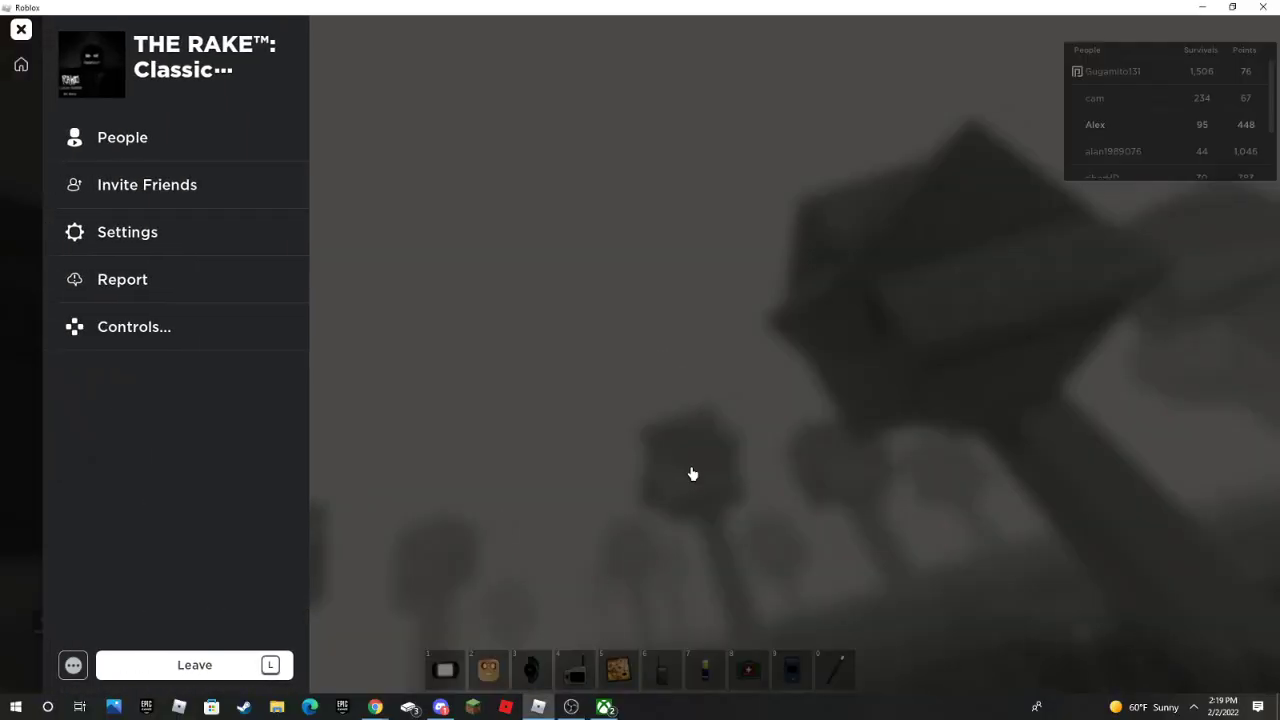
pyautogui.press('Escape')
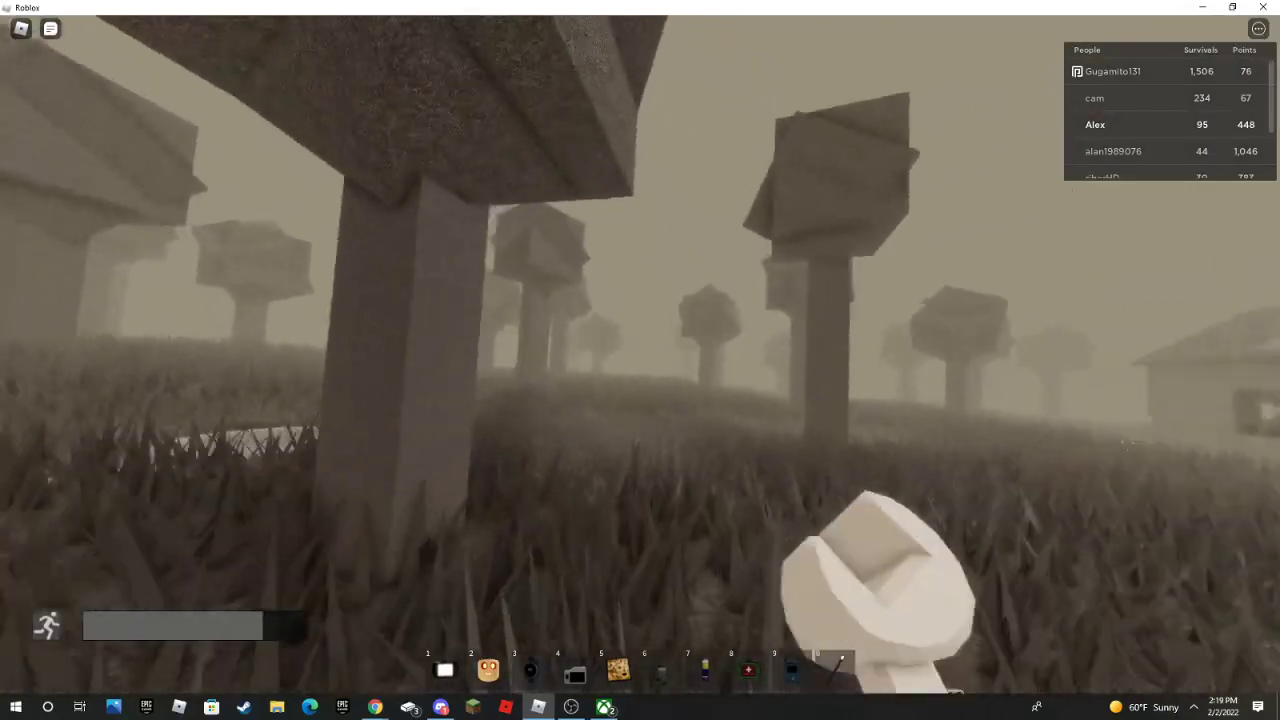
# - Walk toward the house, put away the held item, and open then close the backpack
pyautogui.press('w')
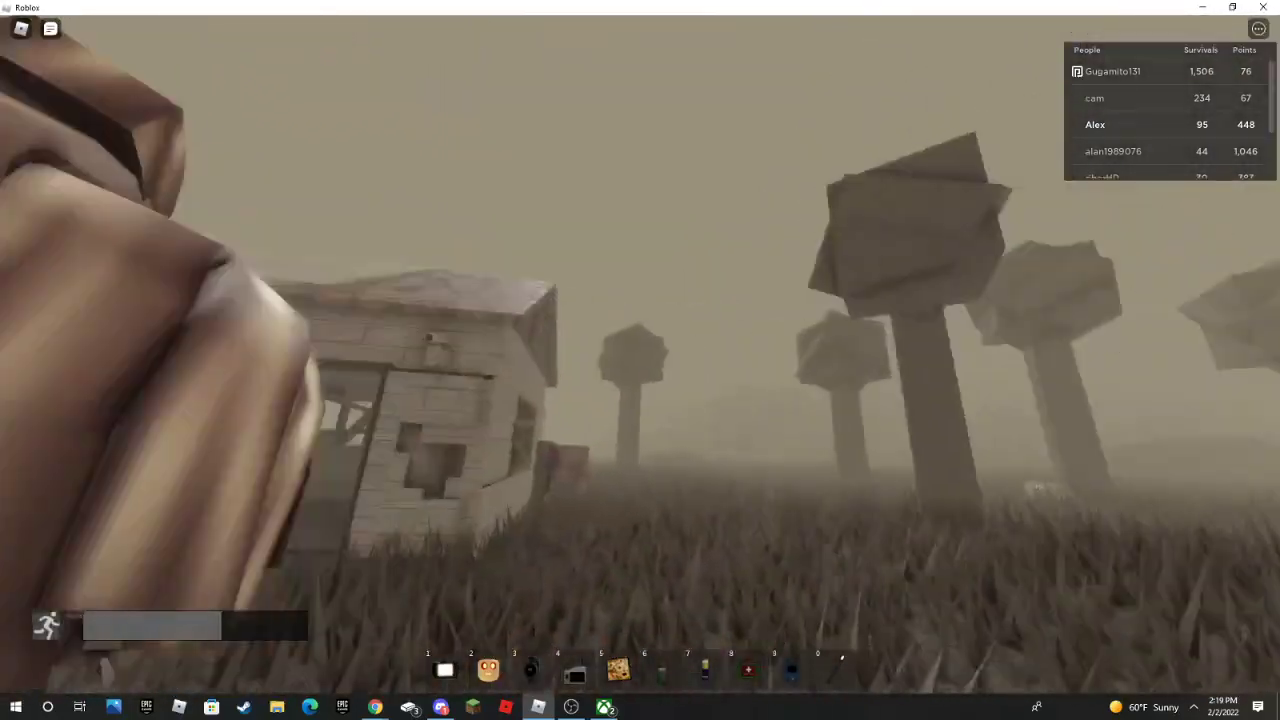
pyautogui.press('7')
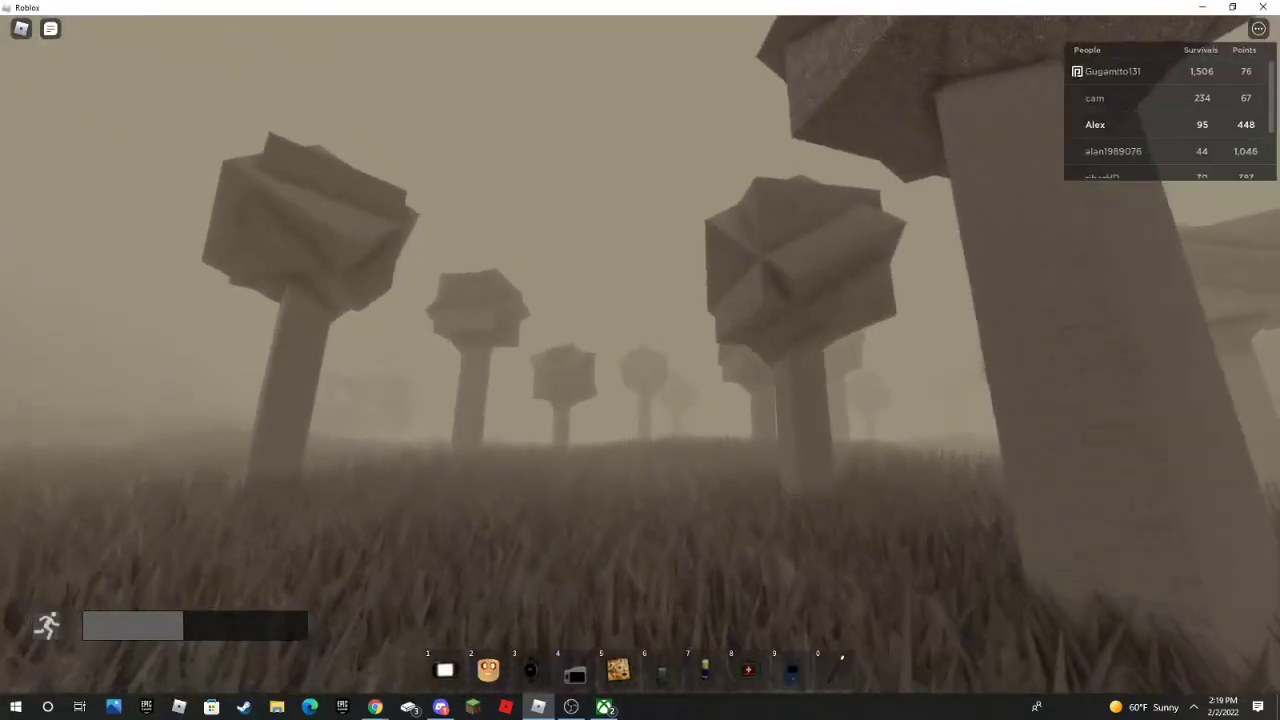
pyautogui.press('`')
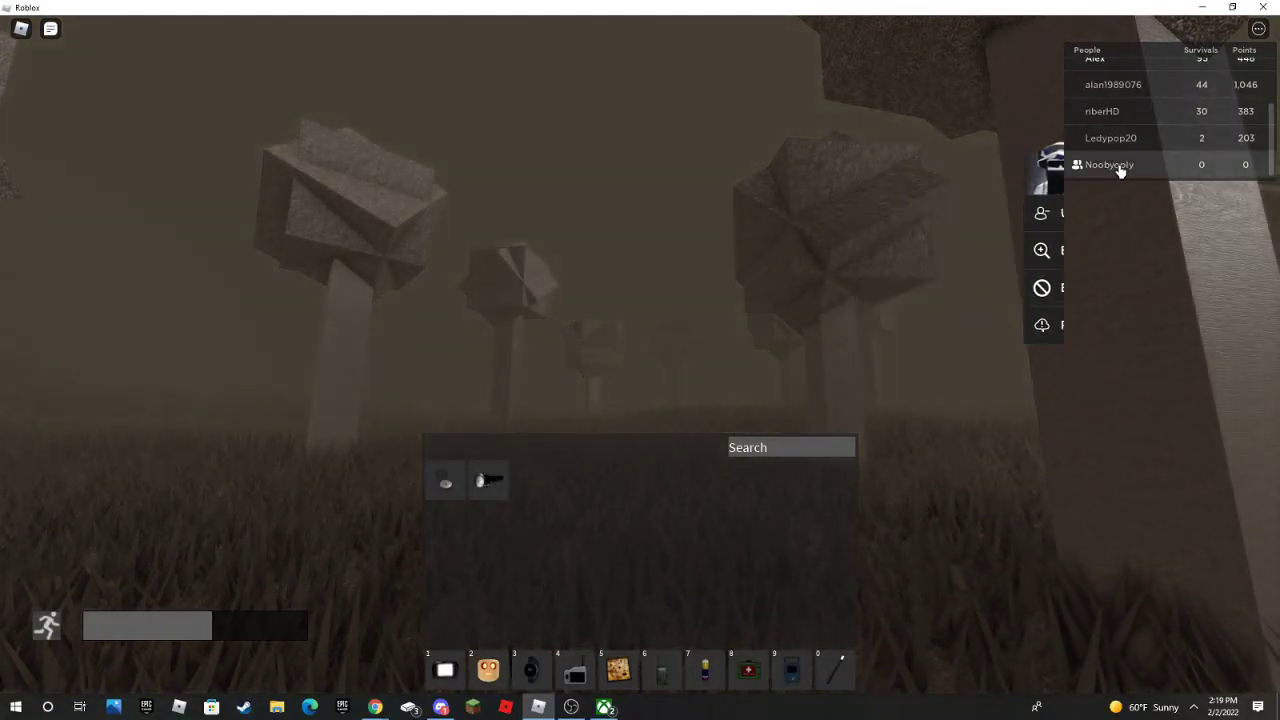
pyautogui.press('`')
# - Close the player list and cross the darkening field into the forest
pyautogui.press('Tab')
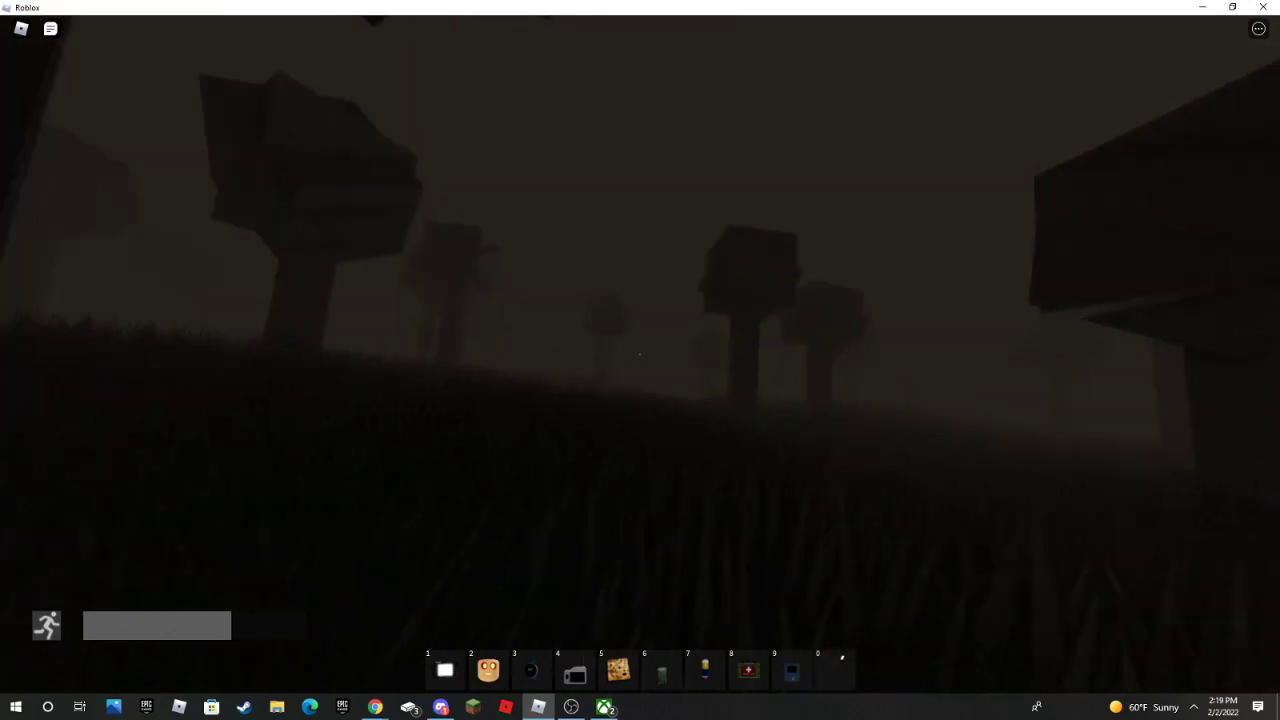
pyautogui.hotkey('shift', 'w')
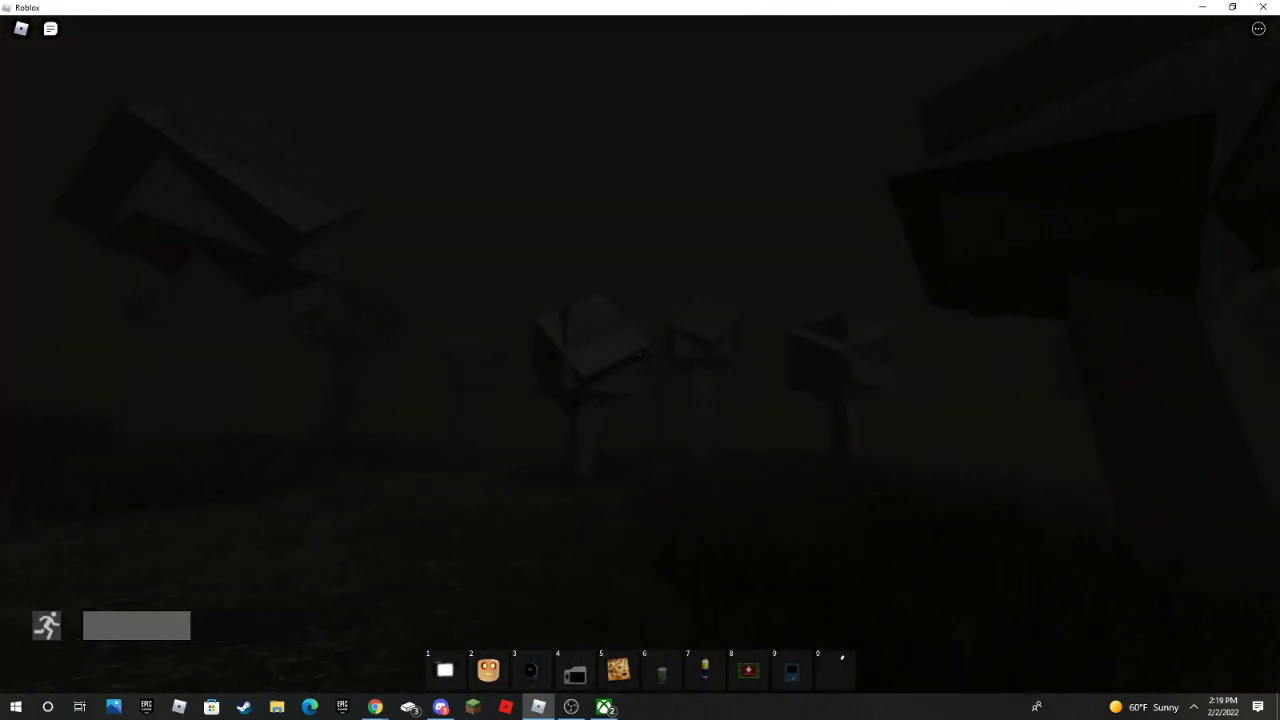
pyautogui.hotkey('shift', 'w')
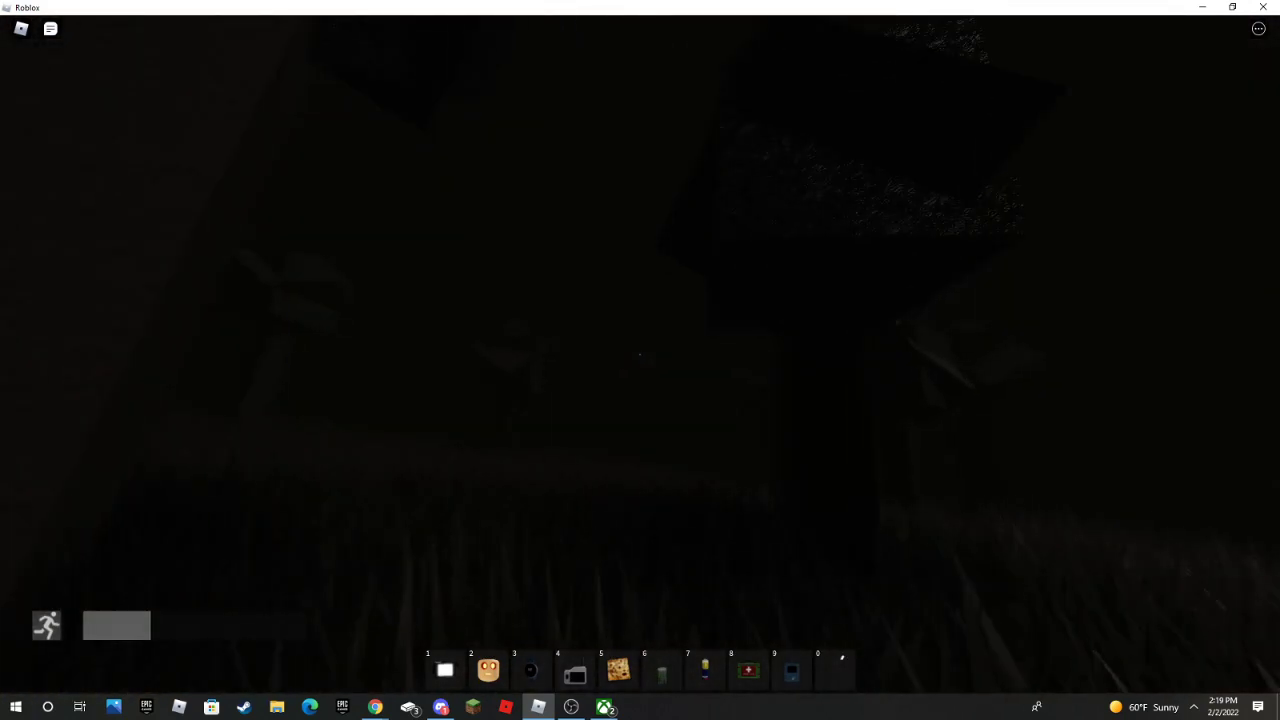
pyautogui.hotkey('shift', 'w')
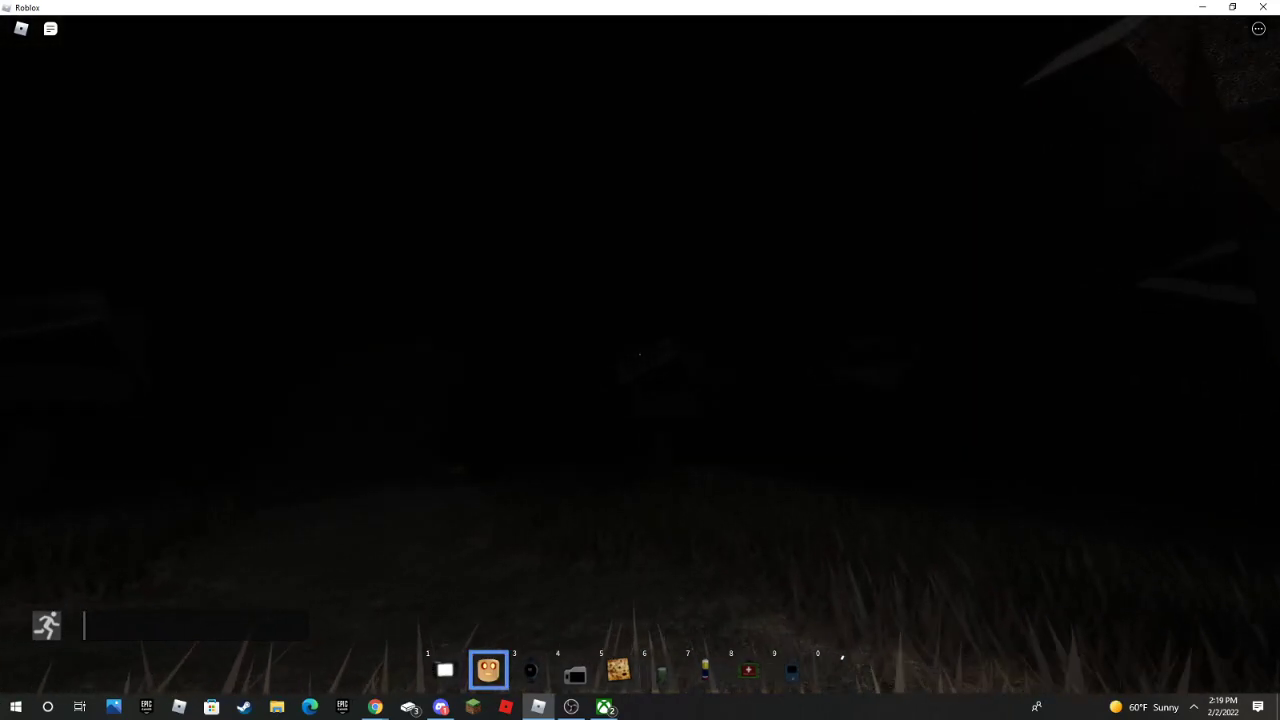
pyautogui.press('w')
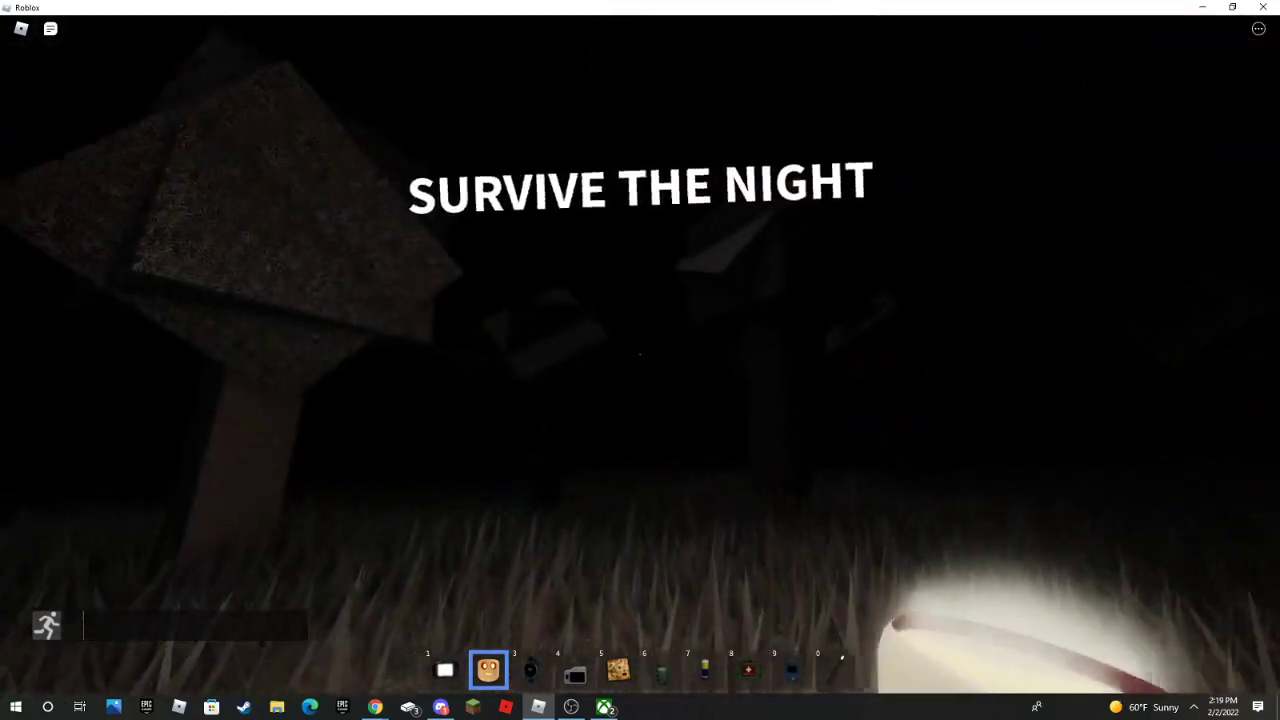
pyautogui.press('w')
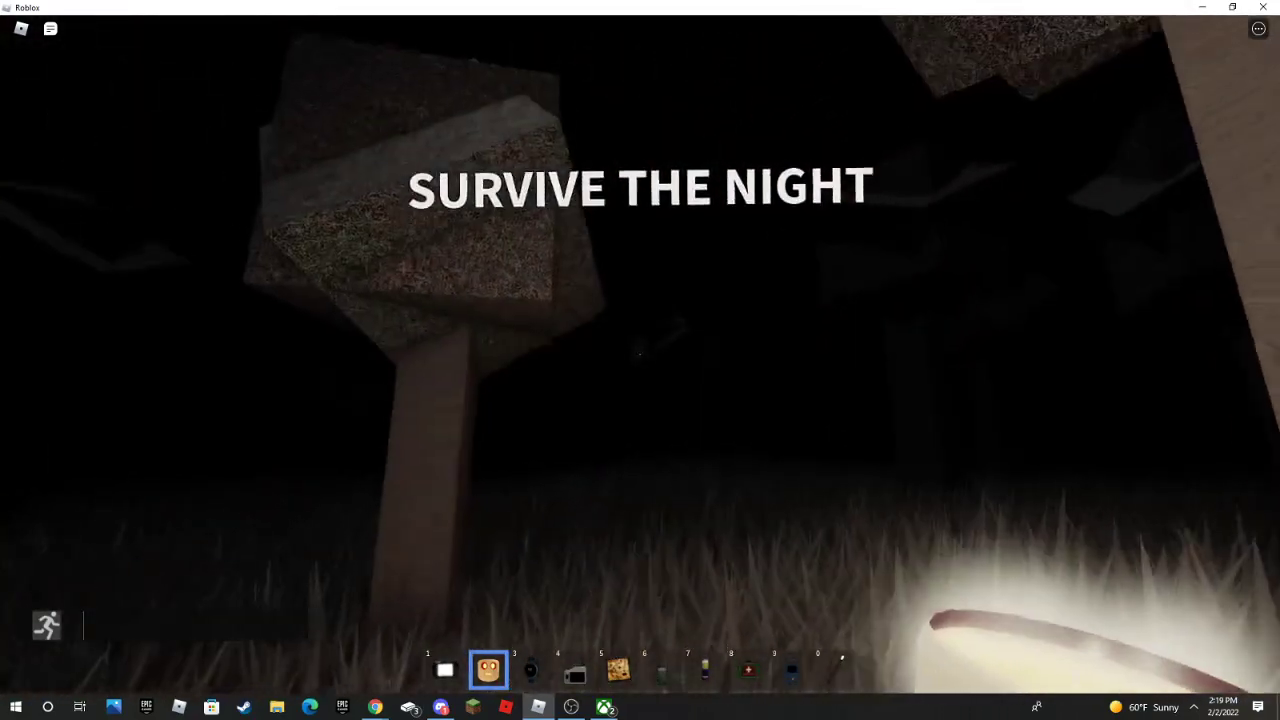
pyautogui.press('w')
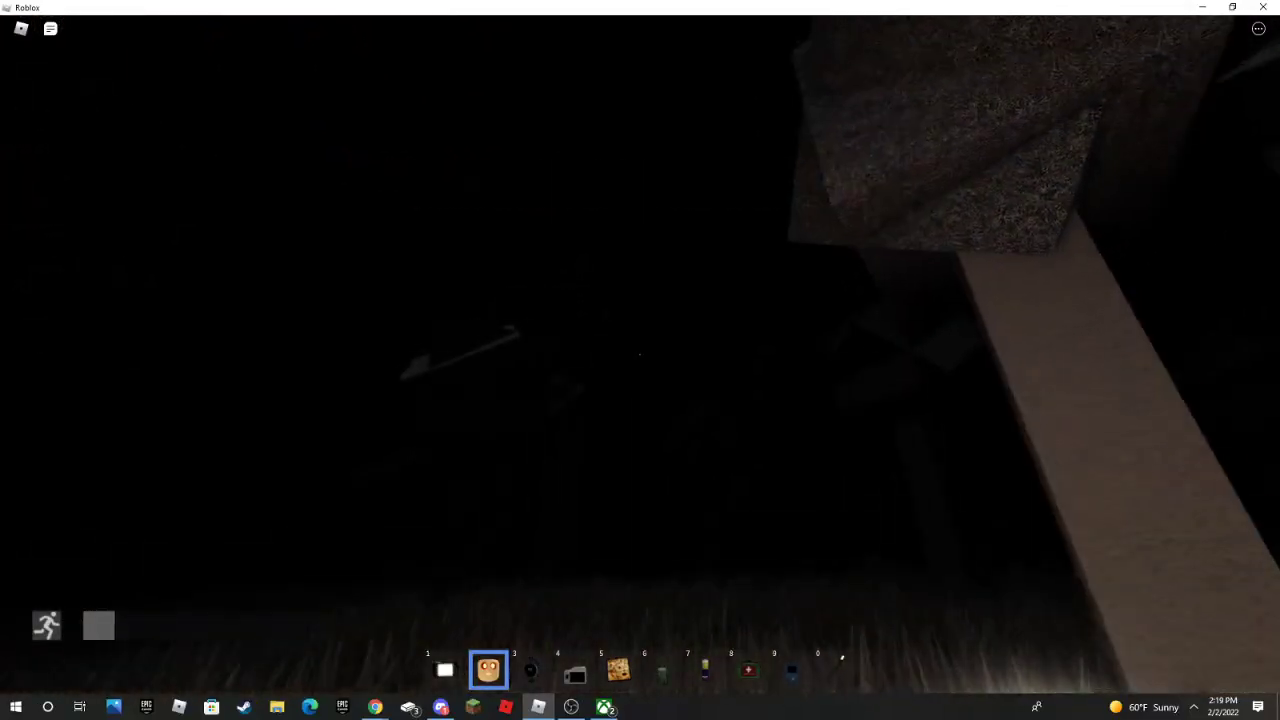
pyautogui.press('w')
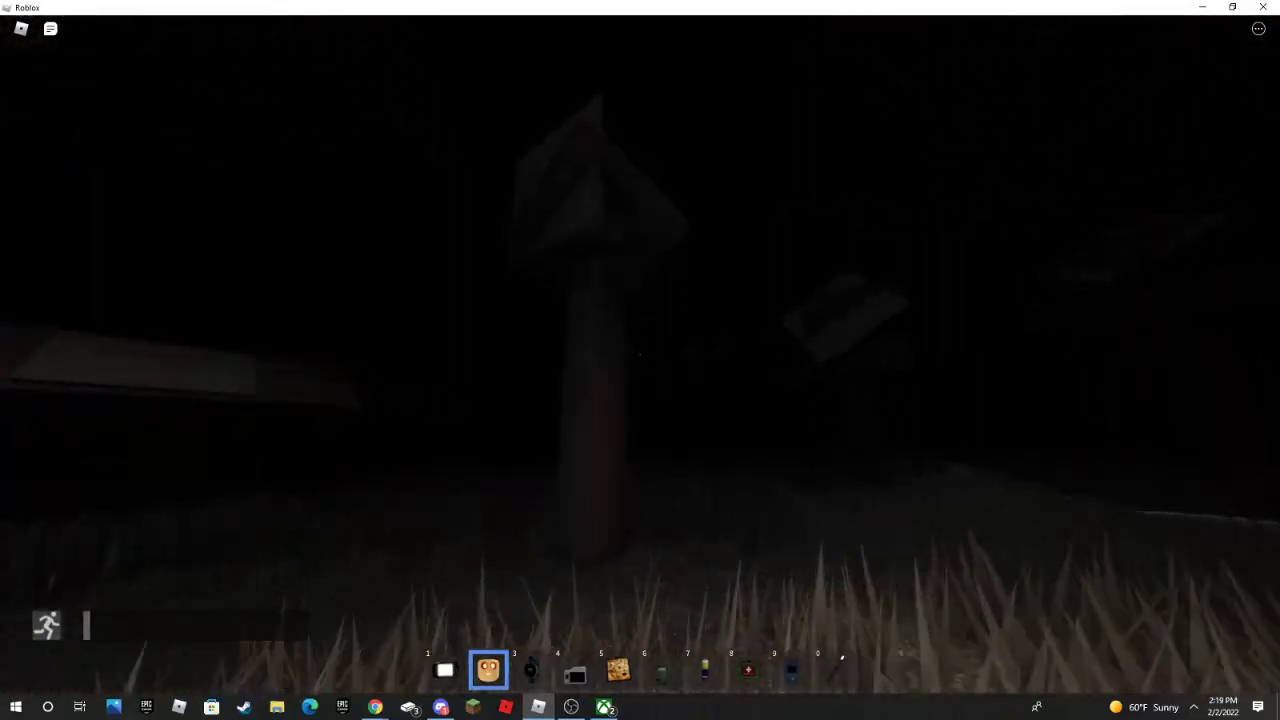
# - Enter the wooden safe-house shed, equipping the glowing tool and checking the map
pyautogui.press('0')
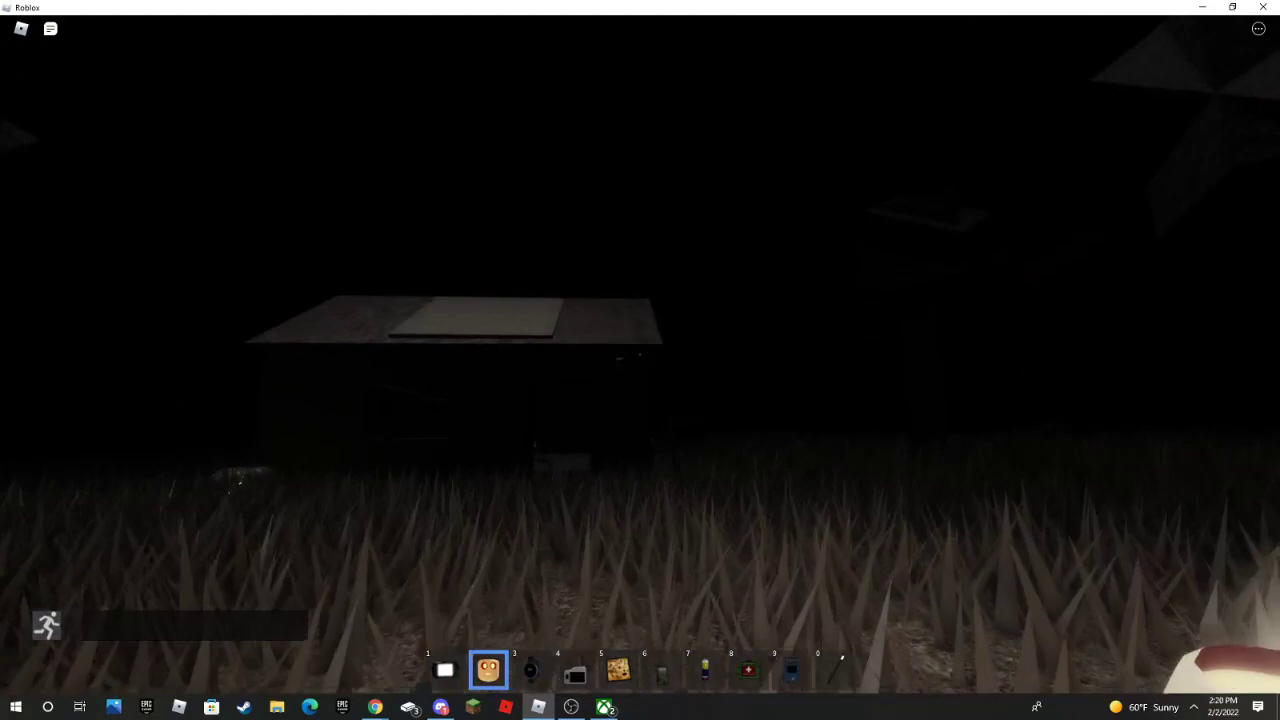
pyautogui.press('w')
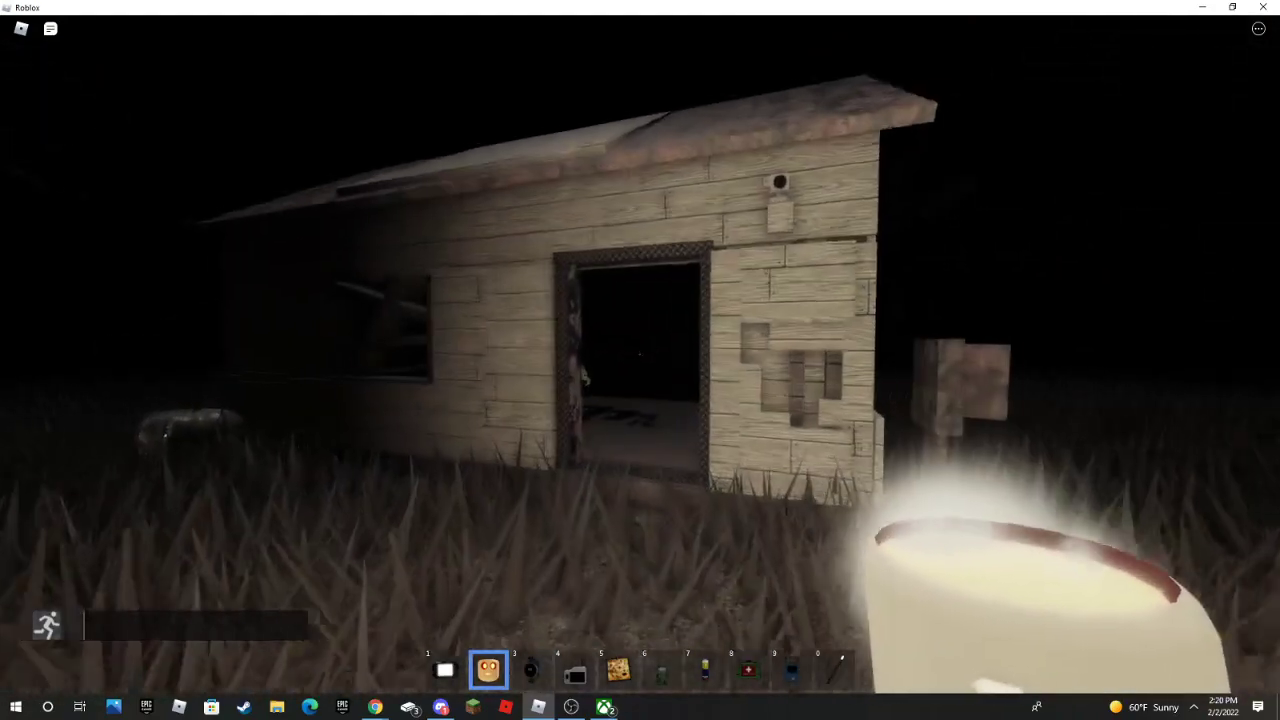
pyautogui.press('w')
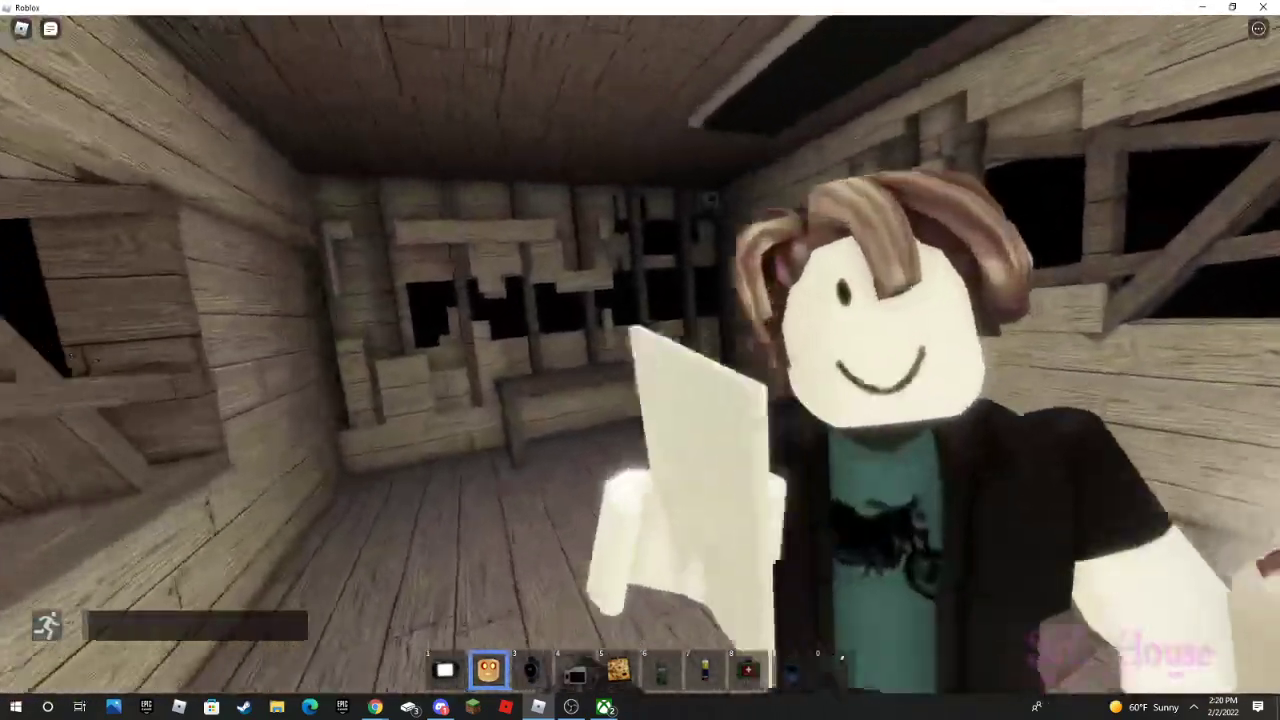
pyautogui.press('5')
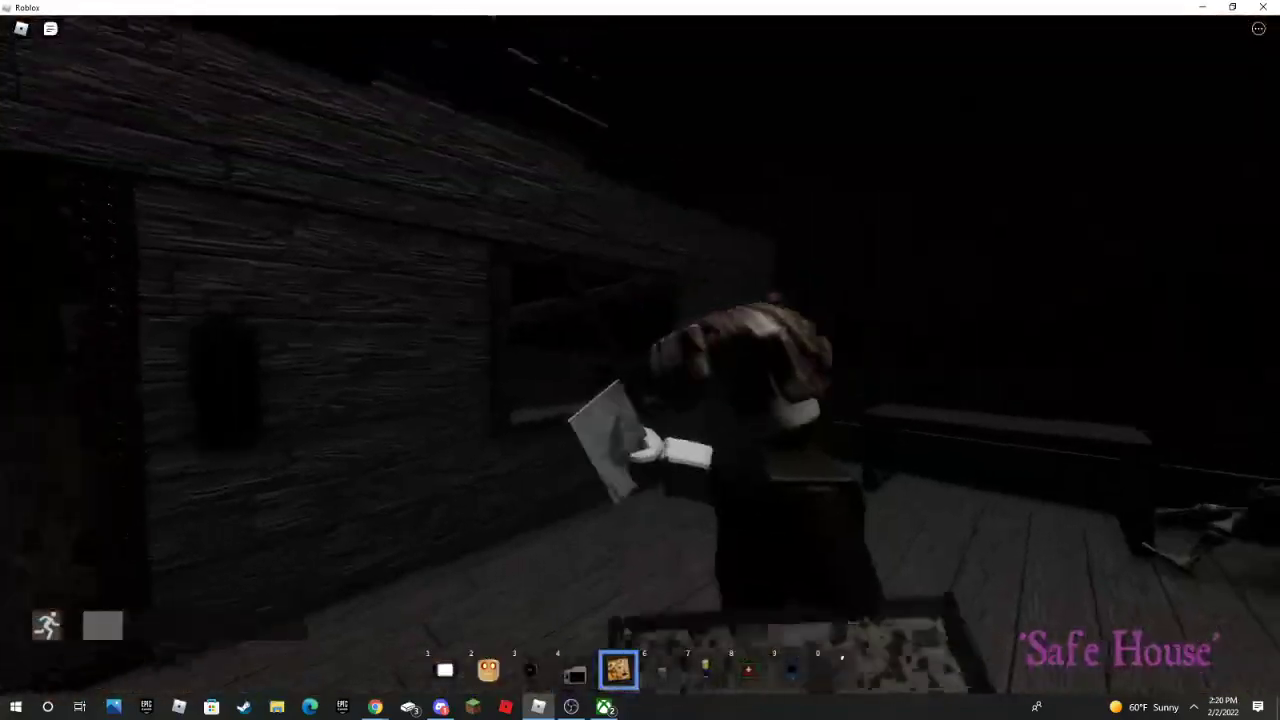
pyautogui.press('5')
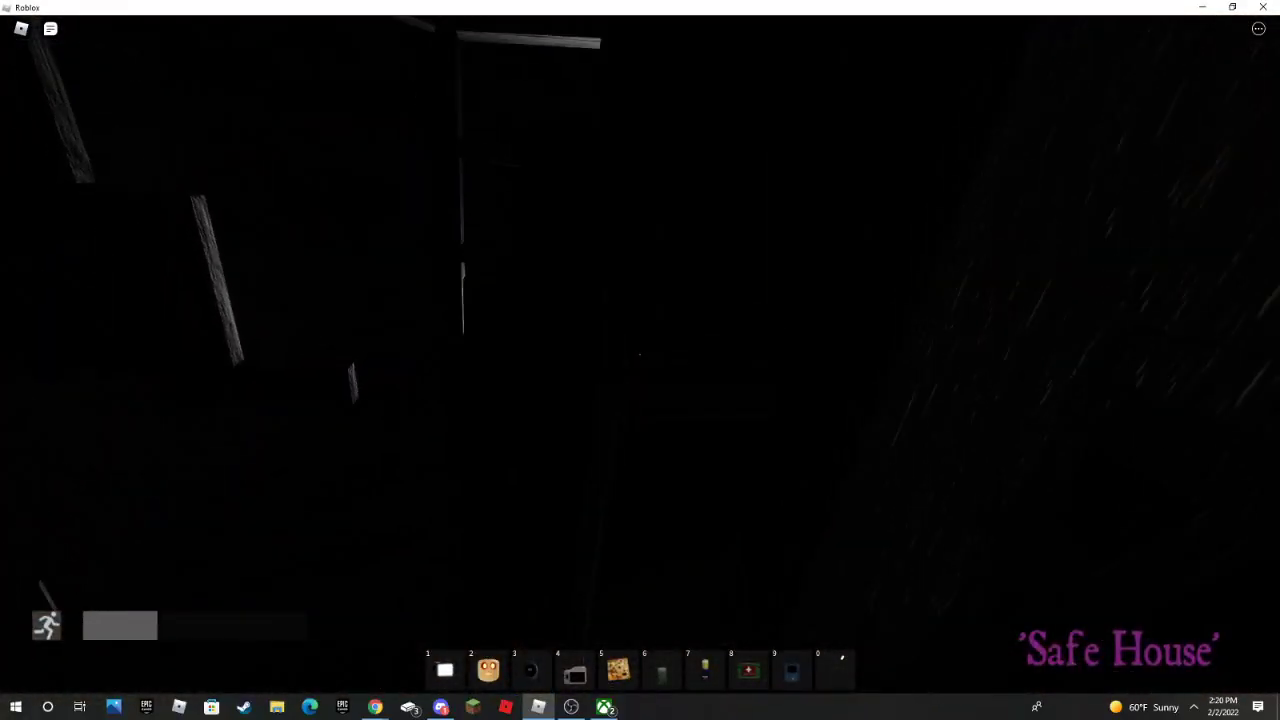
pyautogui.press('1')
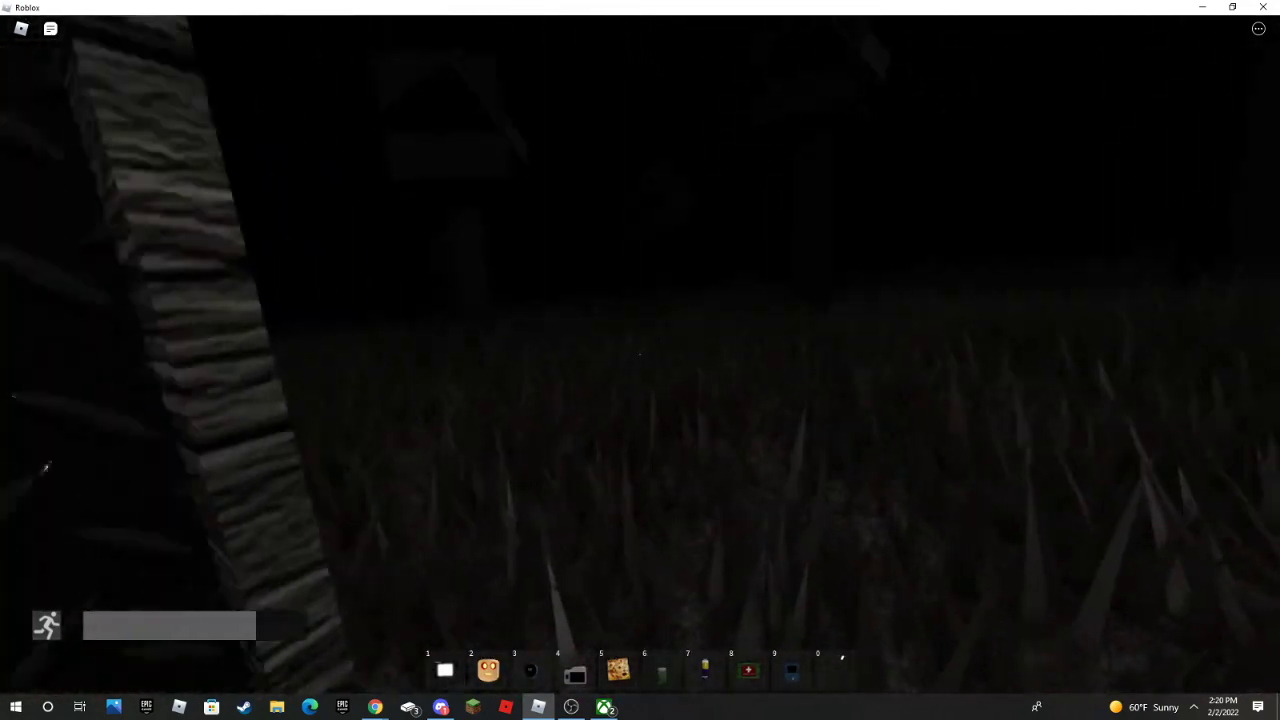
pyautogui.press('0')
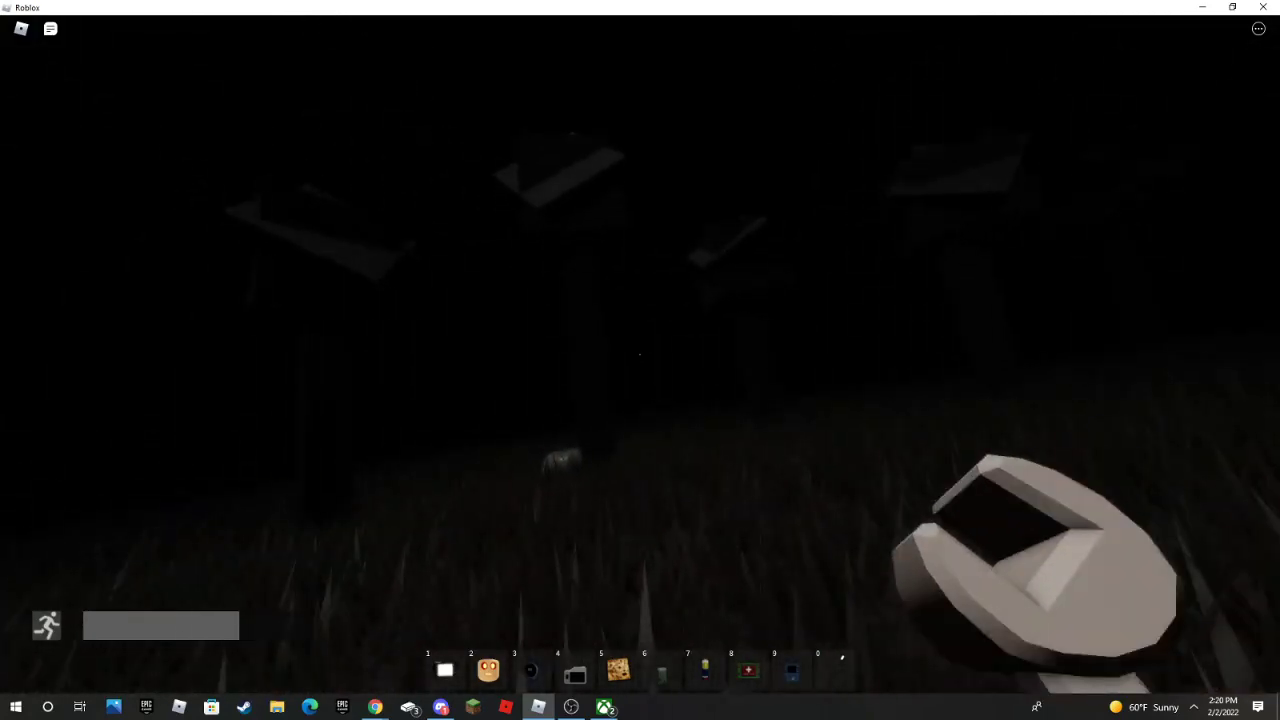
pyautogui.press('0')
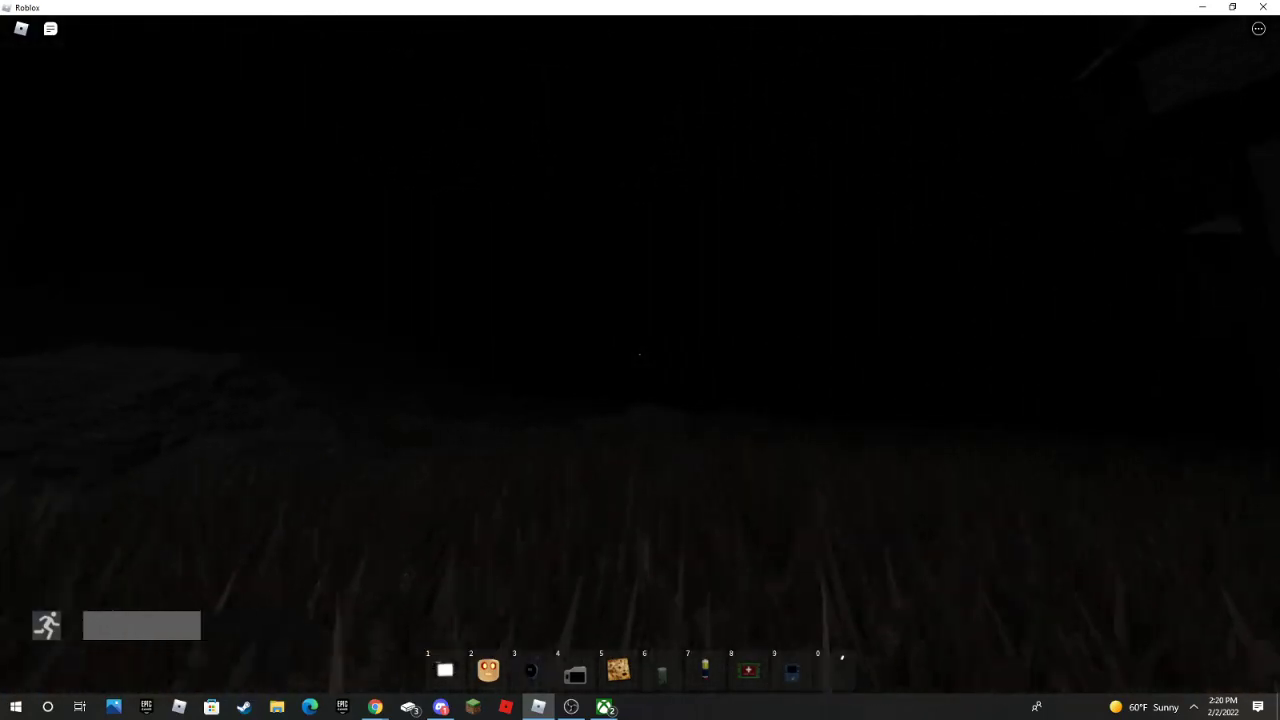
# - Head back across the dark field and collect the level 3 scrap metal
pyautogui.hotkey('shift', 'w')
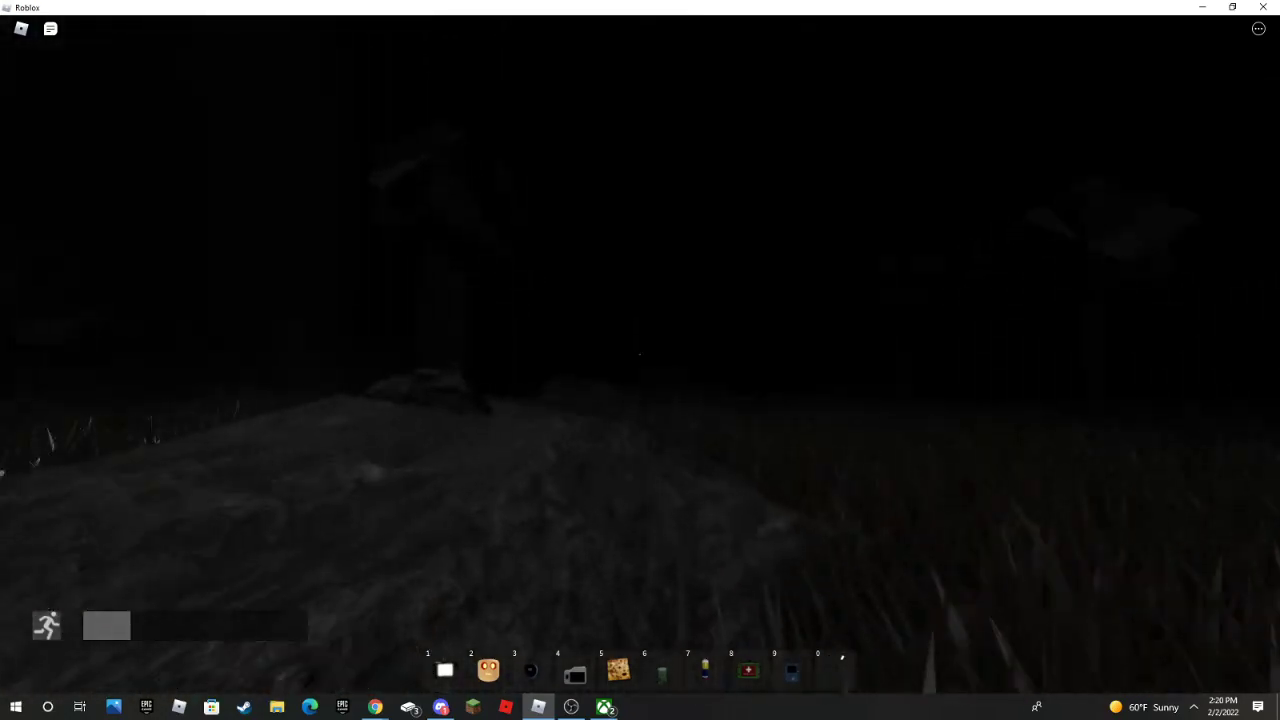
pyautogui.press('0')
pyautogui.press('0')
pyautogui.press('0')
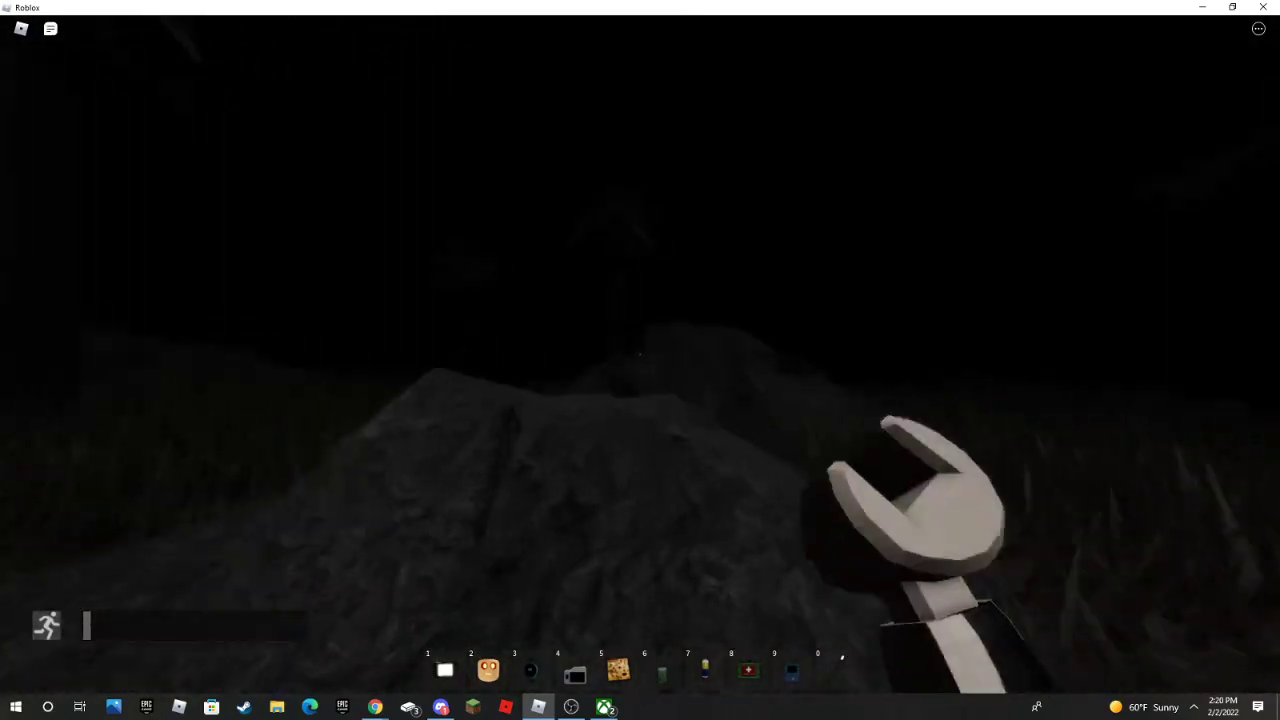
pyautogui.press('0')
pyautogui.press('w')
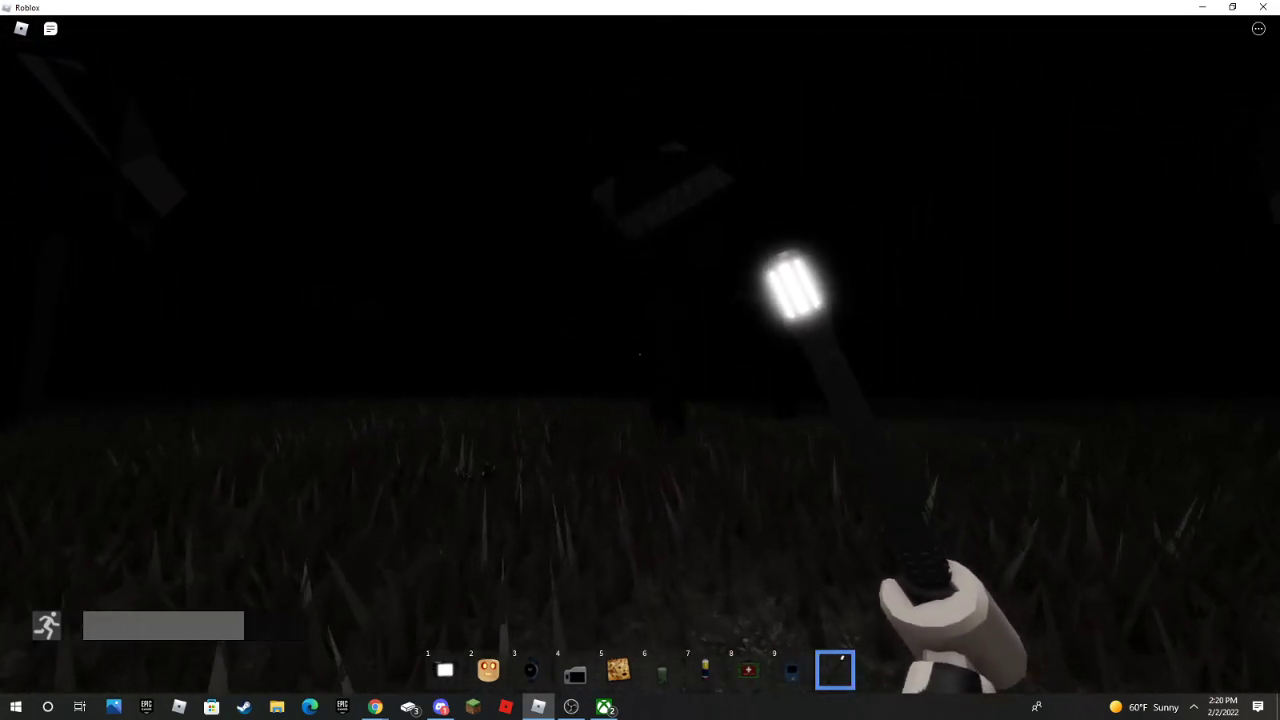
# - Sprint to the supply drop with the flashlight out and check its items
pyautogui.press('shift')
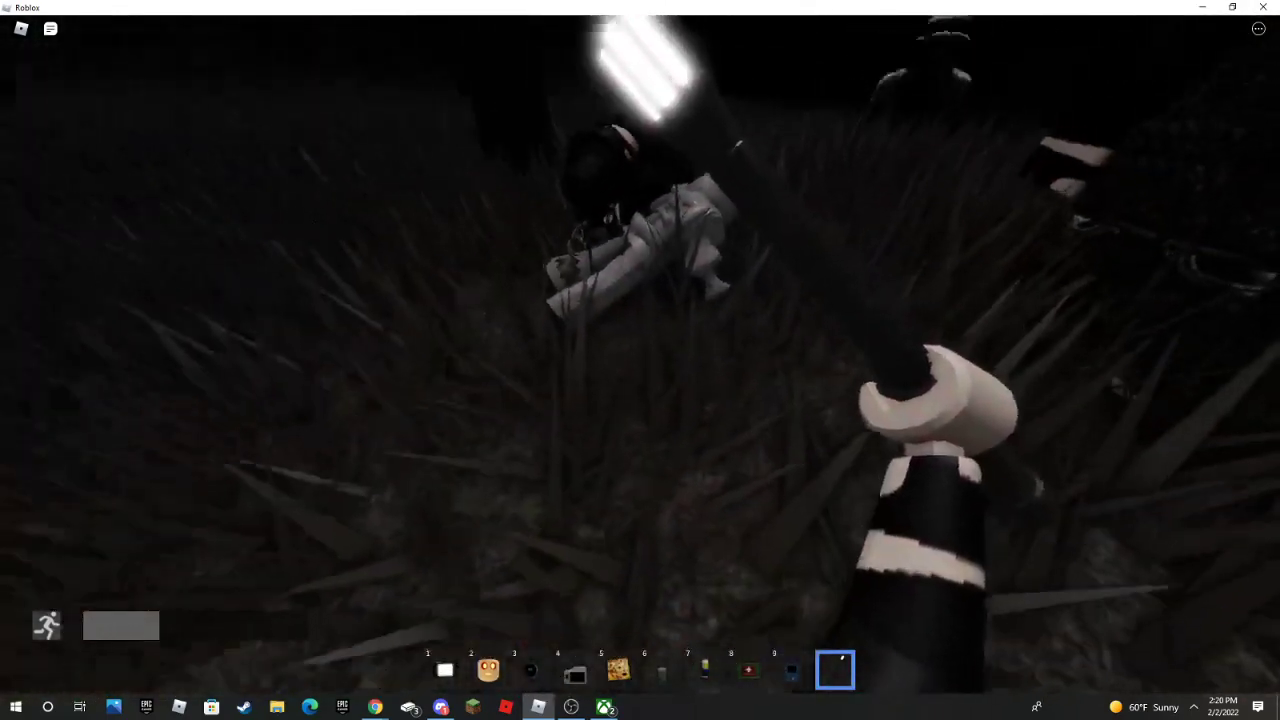
pyautogui.press('4')
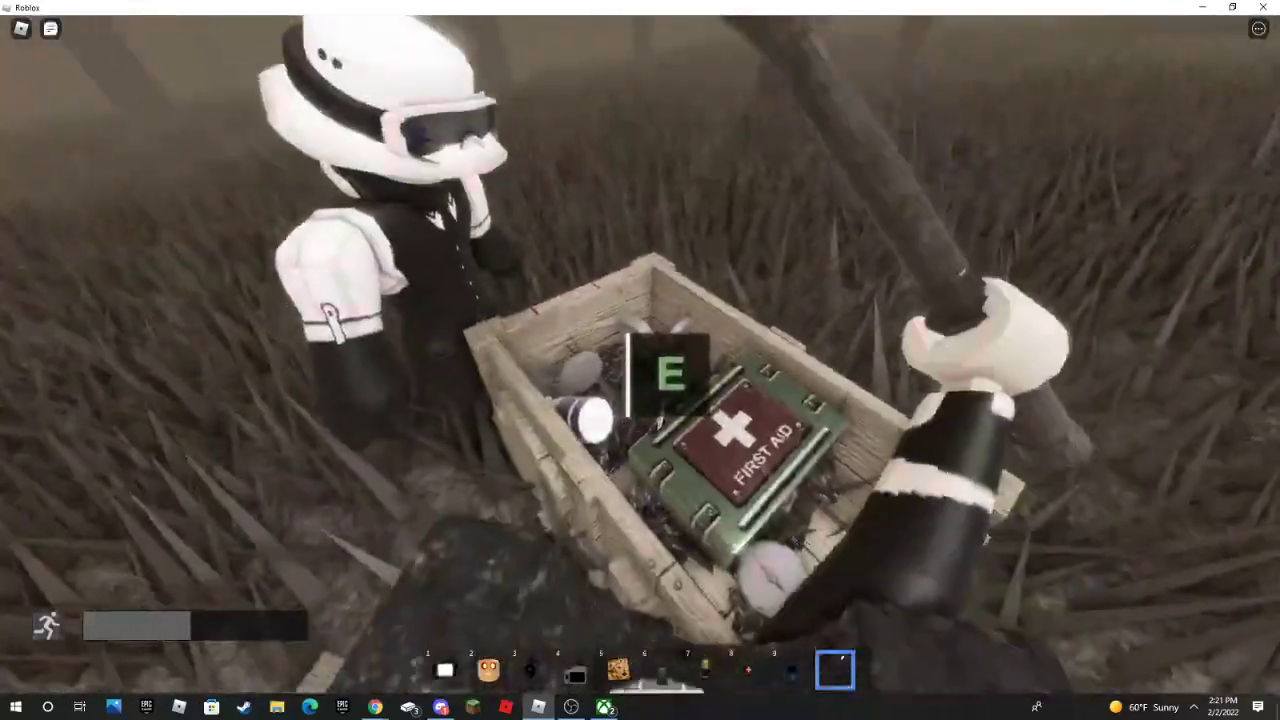
pyautogui.press('e')
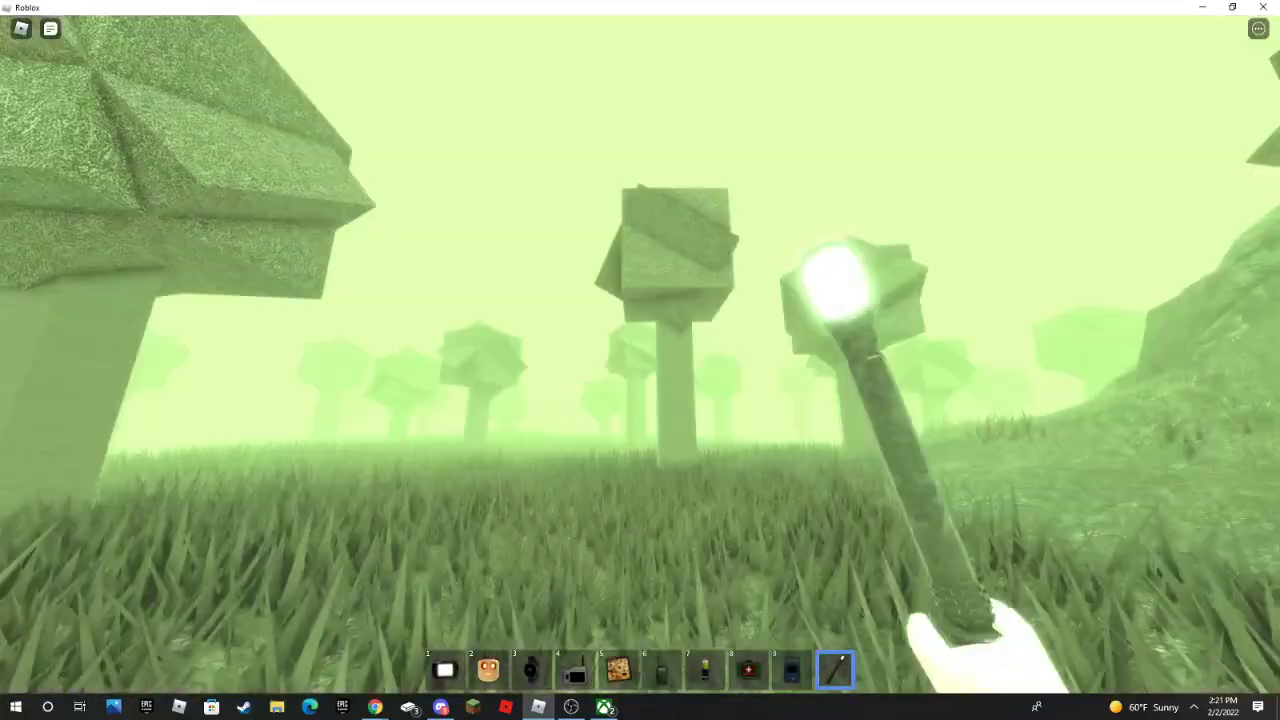
# - Run through the foggy daytime forest to the wooden shop cabin
pyautogui.press('shift')
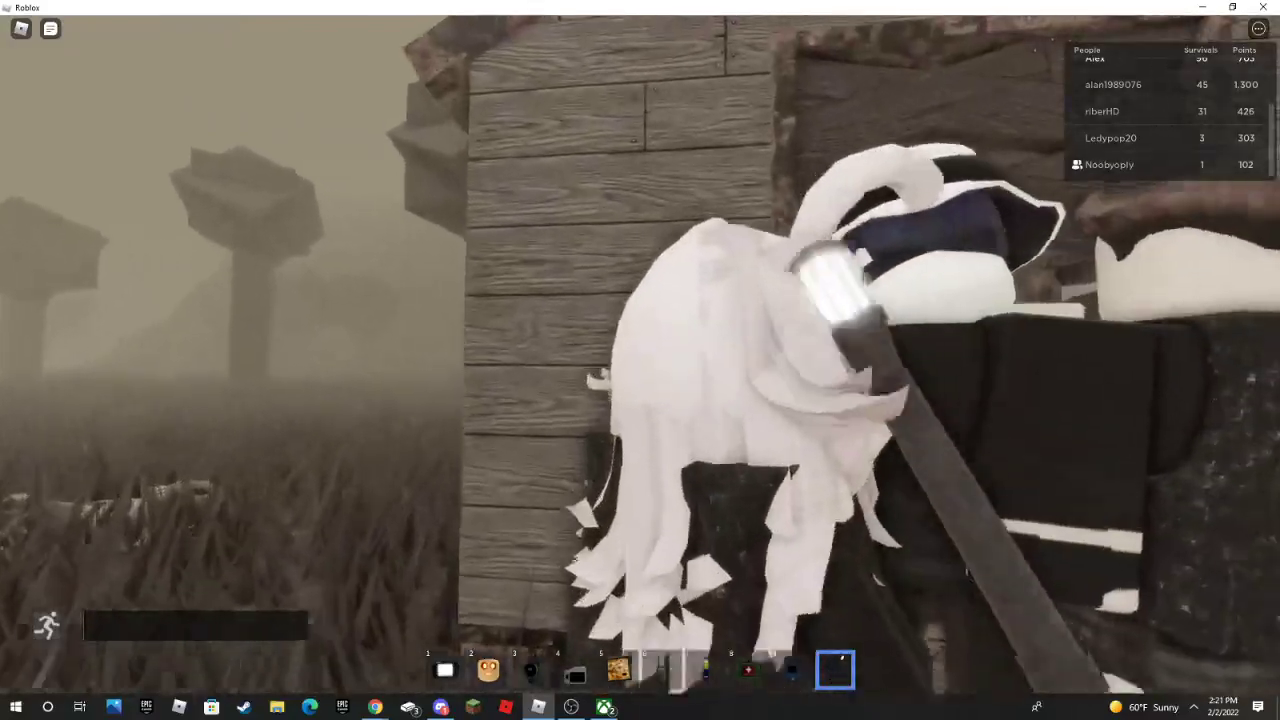
pyautogui.scroll(-3, 450, 437)
pyautogui.scroll(-2, 450, 437)
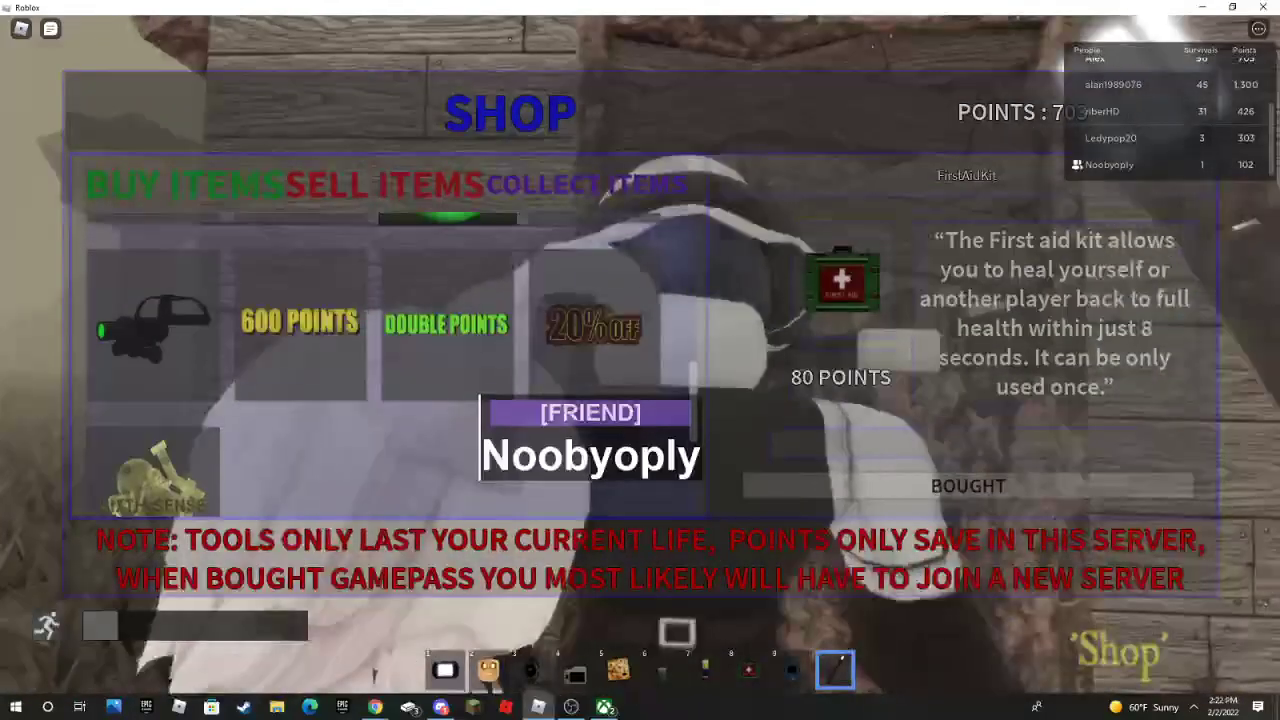
pyautogui.scroll(2, 450, 437)
pyautogui.scroll(-2, 500, 450)
# - Browse the shop's gamepass, toolbox, Rake Trap and Voltmeter details
pyautogui.click(614, 472)
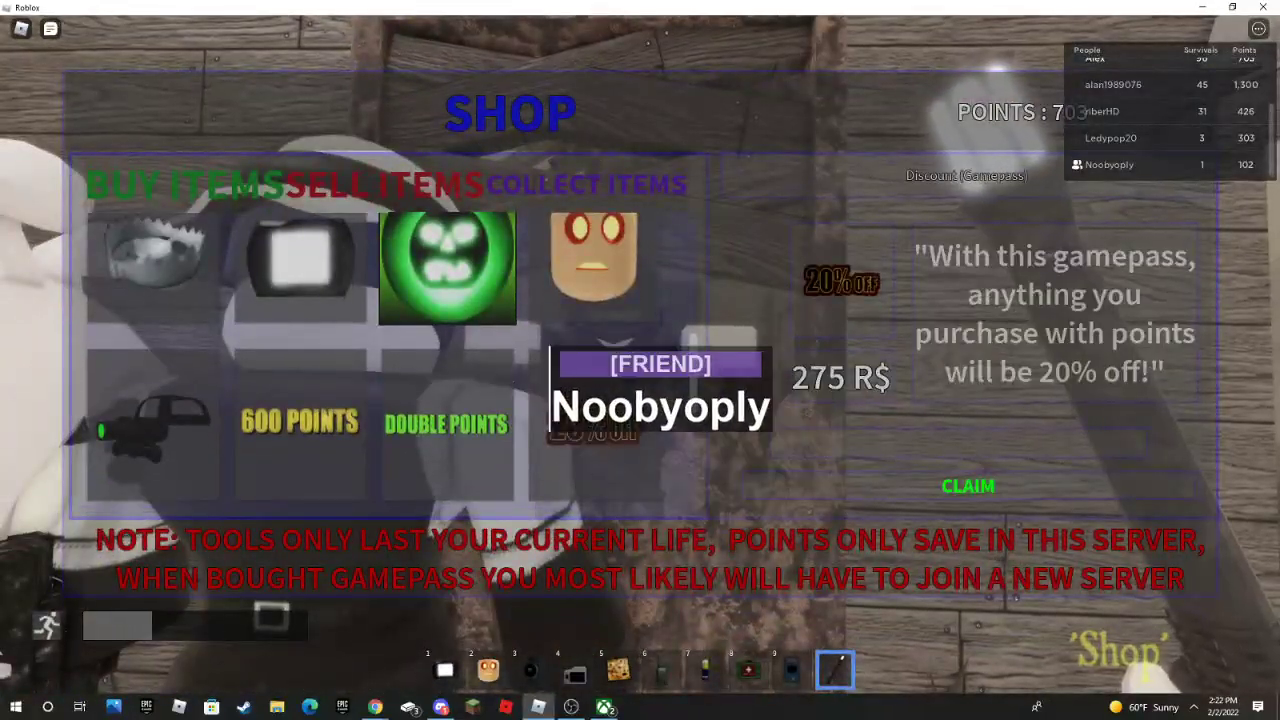
pyautogui.scroll(2, 499, 378)
pyautogui.click(499, 378)
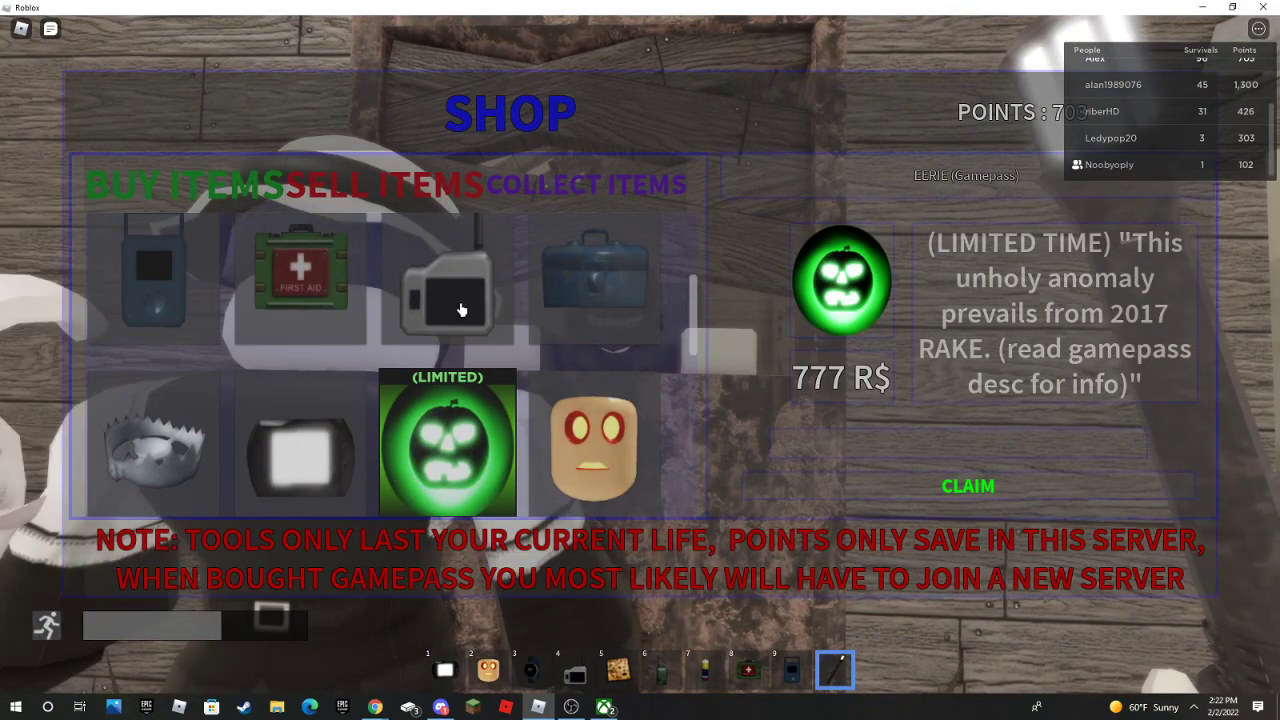
pyautogui.scroll(-3, 461, 310)
pyautogui.scroll(2, 427, 375)
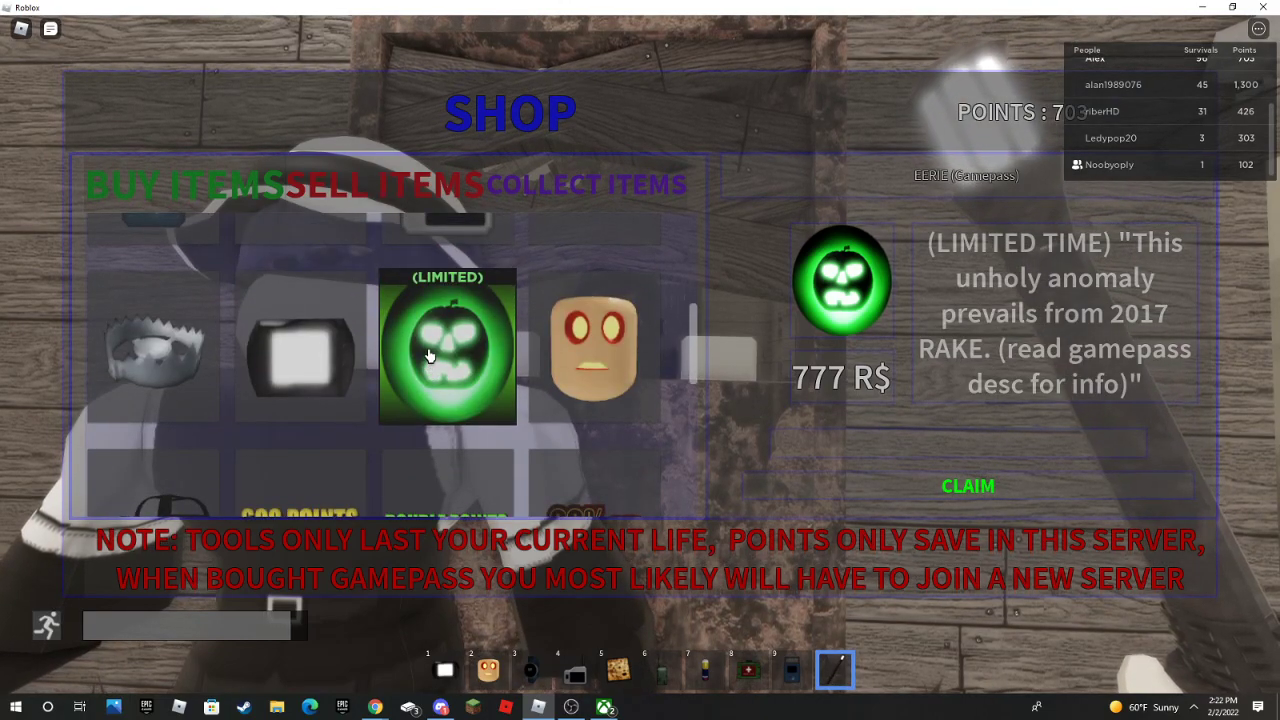
pyautogui.scroll(2, 428, 356)
pyautogui.scroll(3, 428, 356)
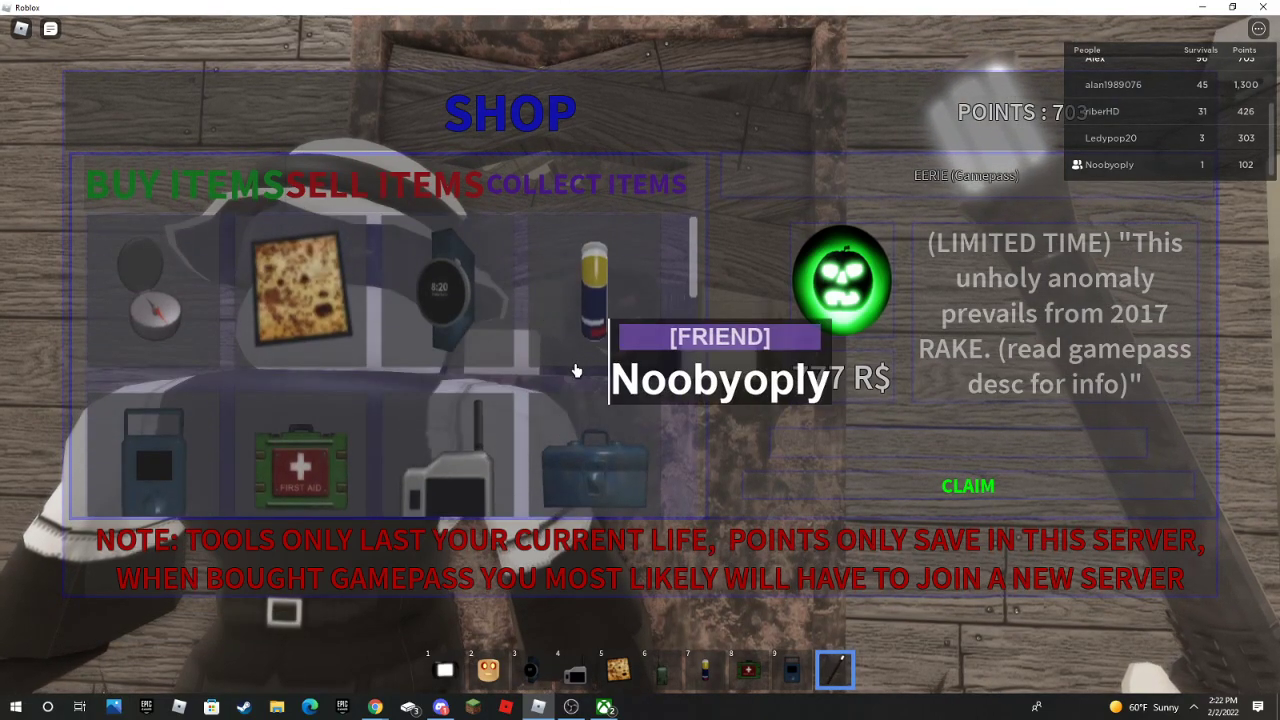
pyautogui.scroll(-2, 576, 371)
pyautogui.click(622, 372)
pyautogui.scroll(-3, 414, 263)
pyautogui.scroll(3, 414, 263)
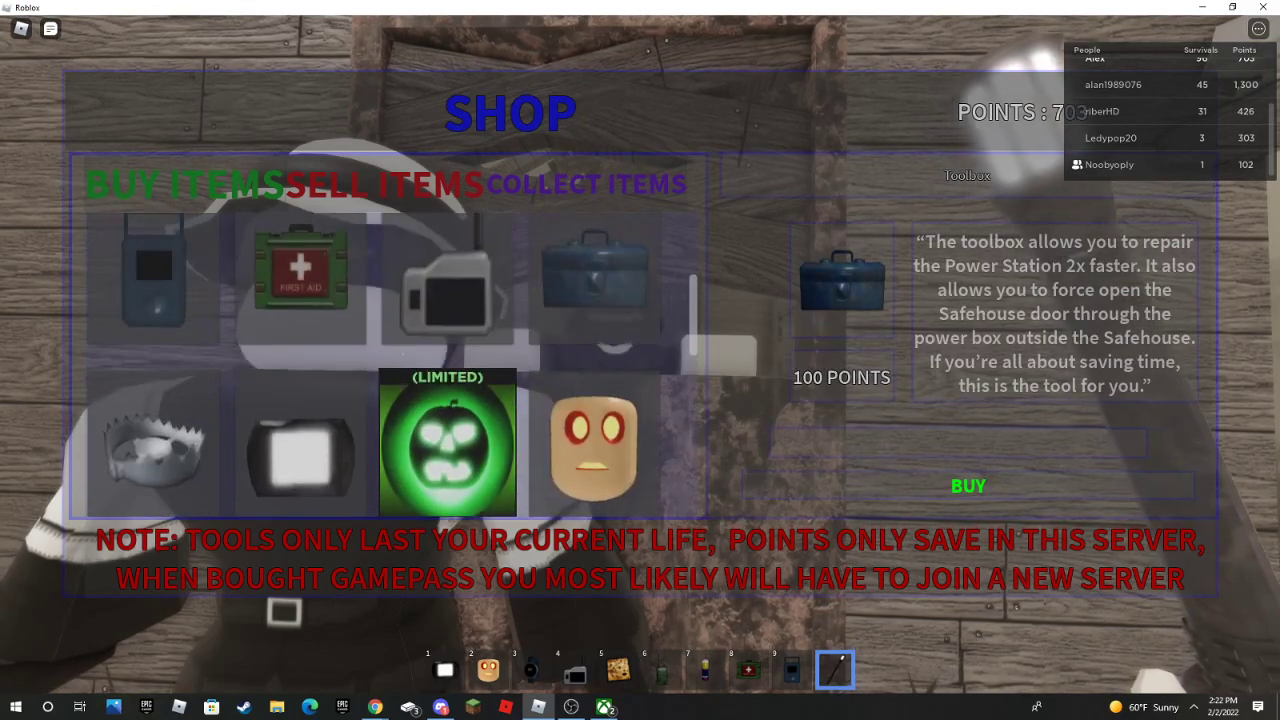
pyautogui.click(300, 455)
pyautogui.click(152, 440)
pyautogui.scroll(2, 380, 360)
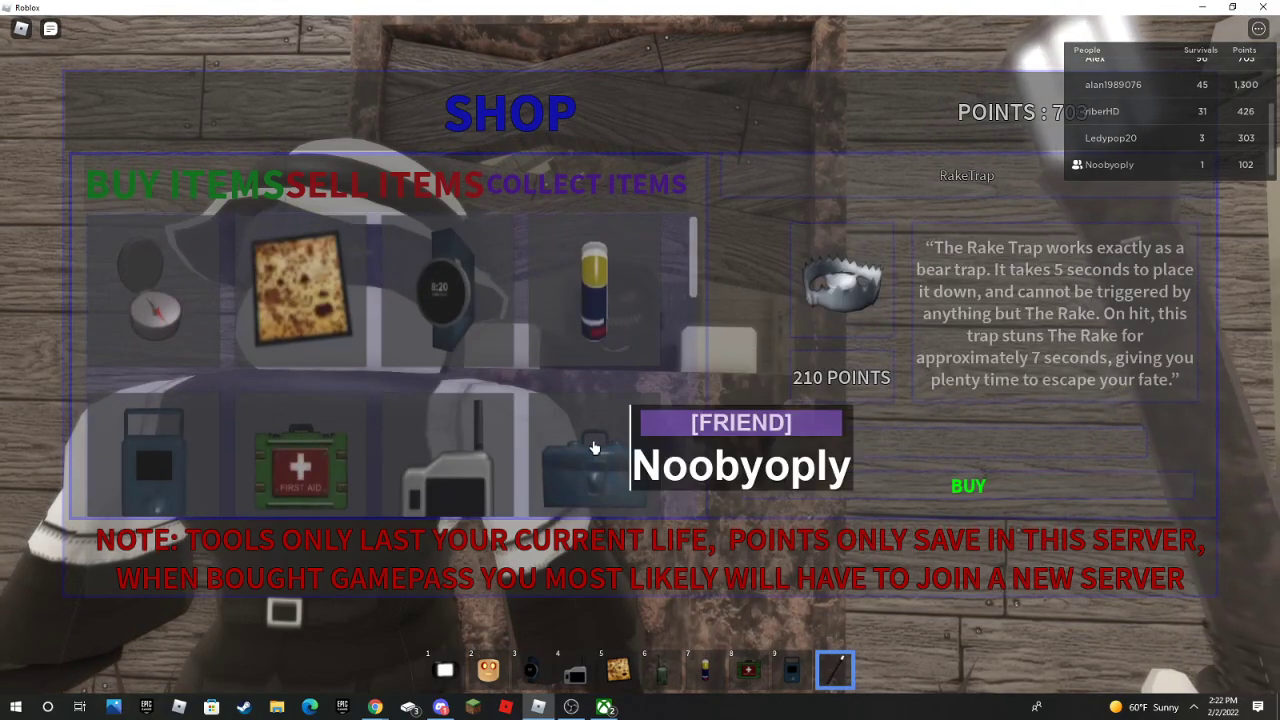
pyautogui.scroll(-2, 493, 412)
pyautogui.click(153, 275)
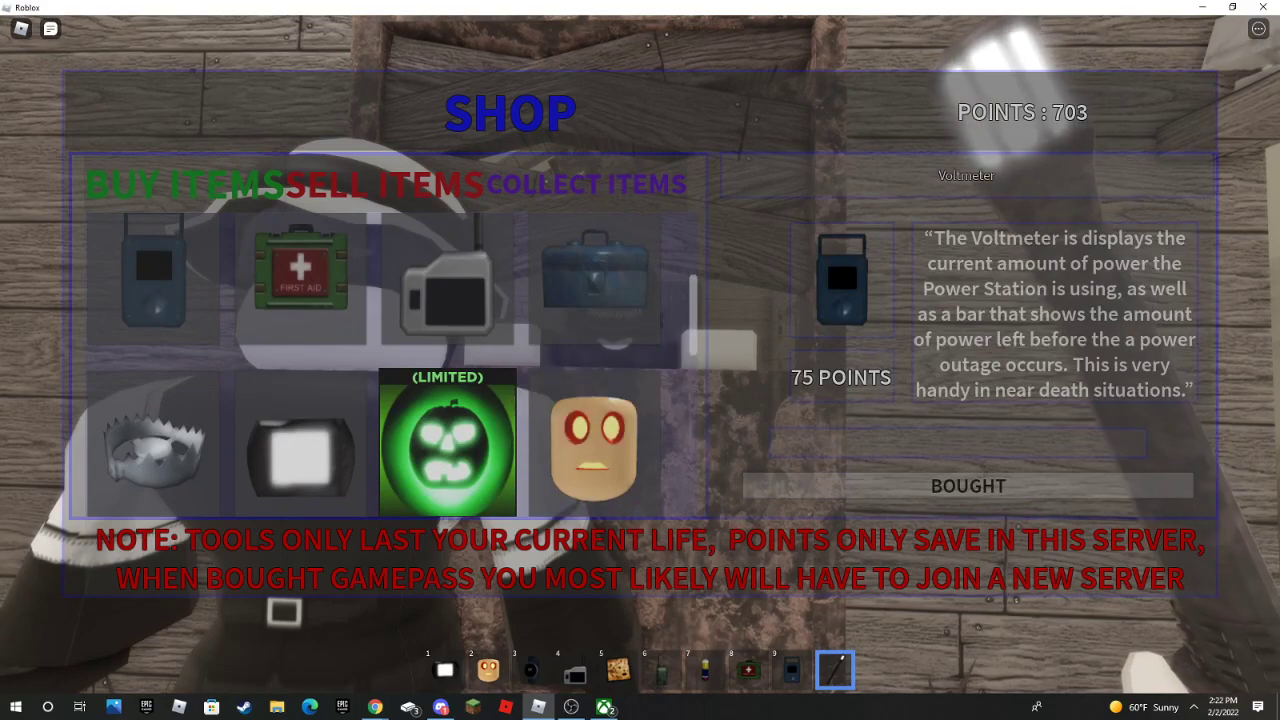
# - Select the Rake Trap to buy, view the tracker, then step away and return to the shop
pyautogui.click(208, 464)
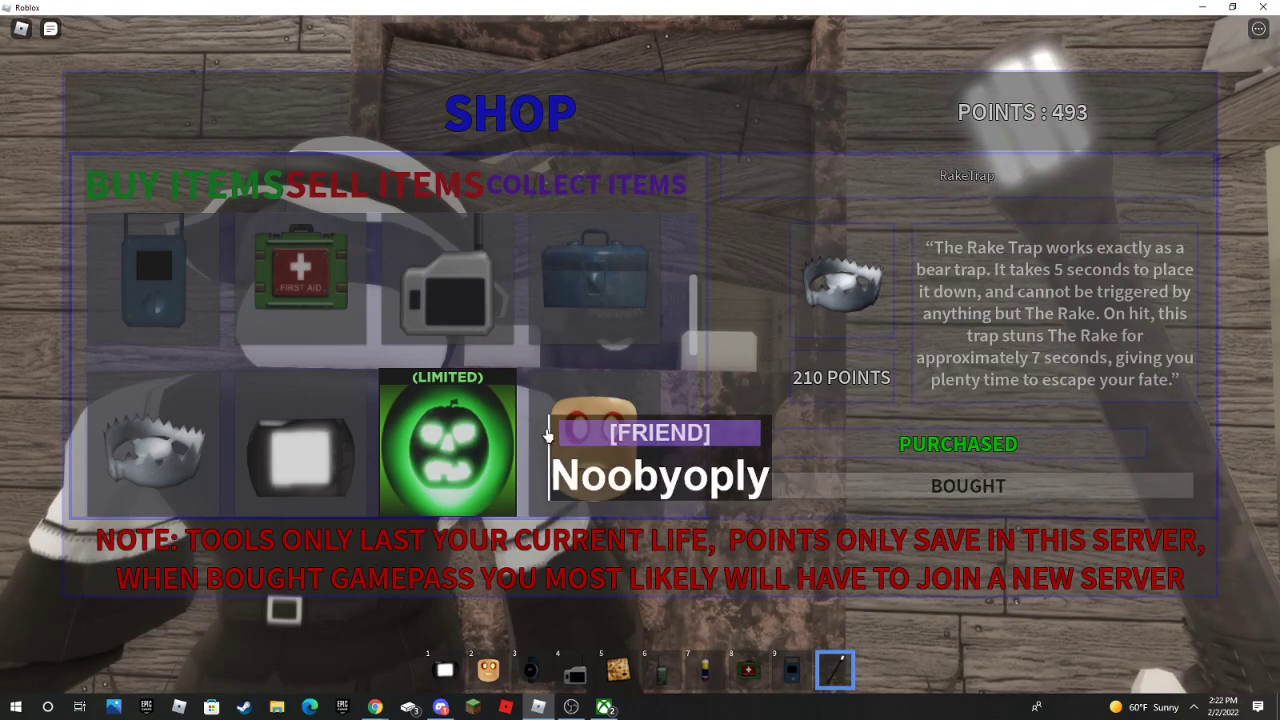
pyautogui.scroll(2, 598, 330)
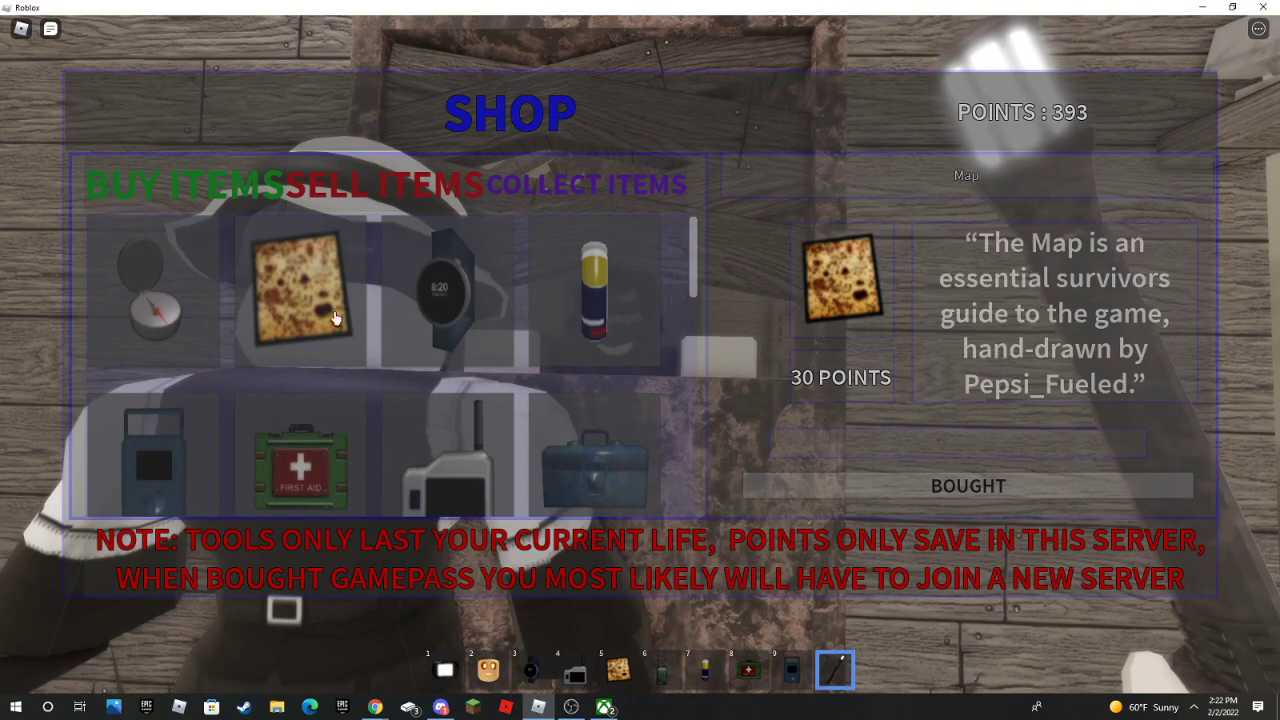
pyautogui.click(443, 337)
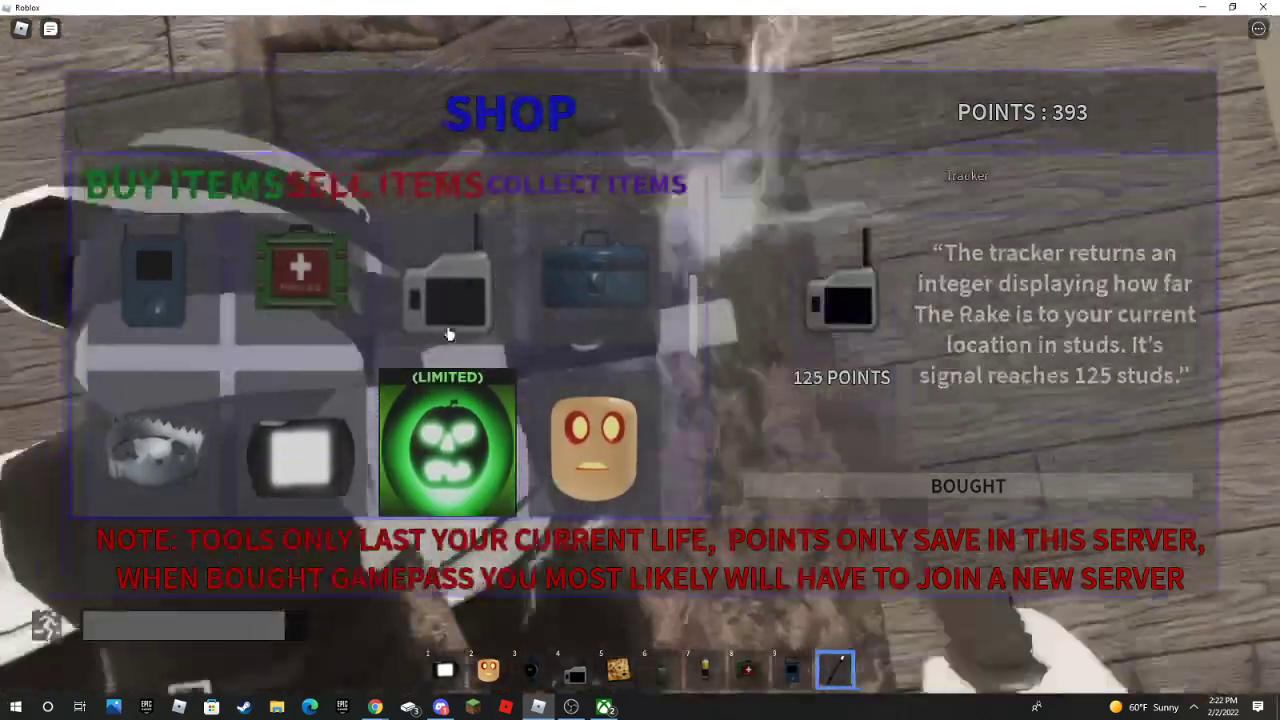
pyautogui.press('s')
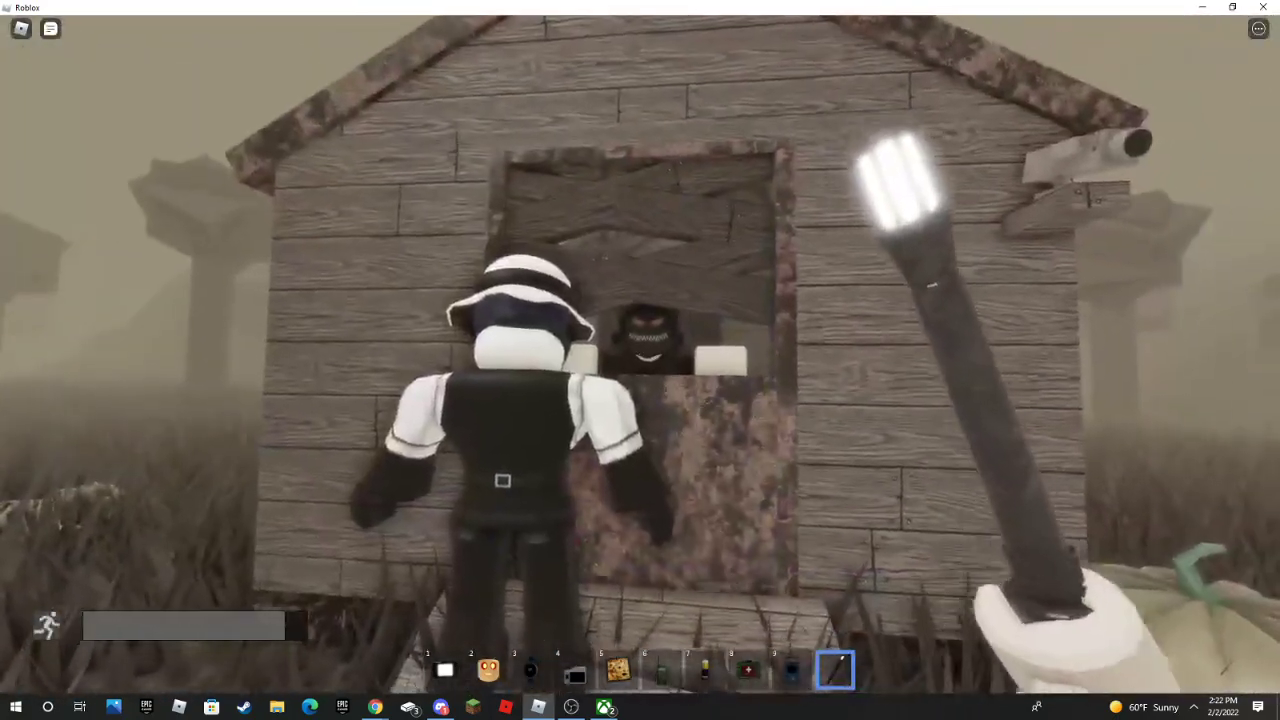
pyautogui.press('w')
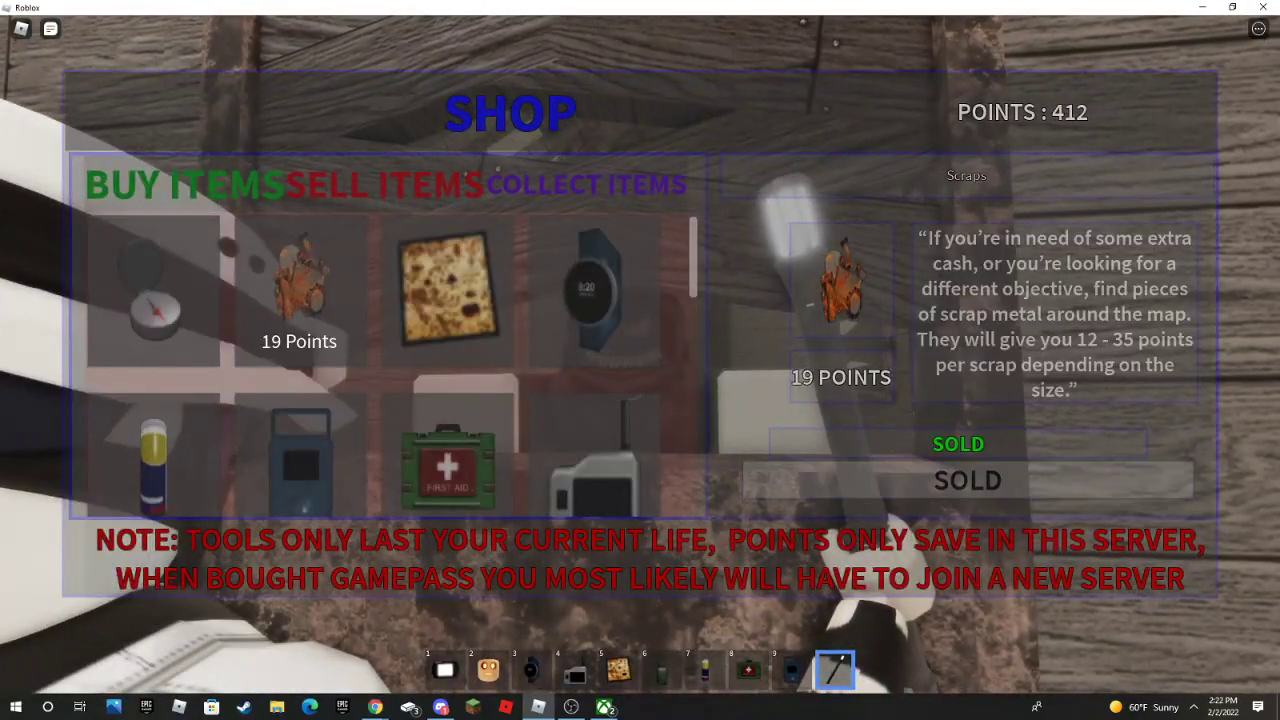
pyautogui.scroll(-5, 598, 403)
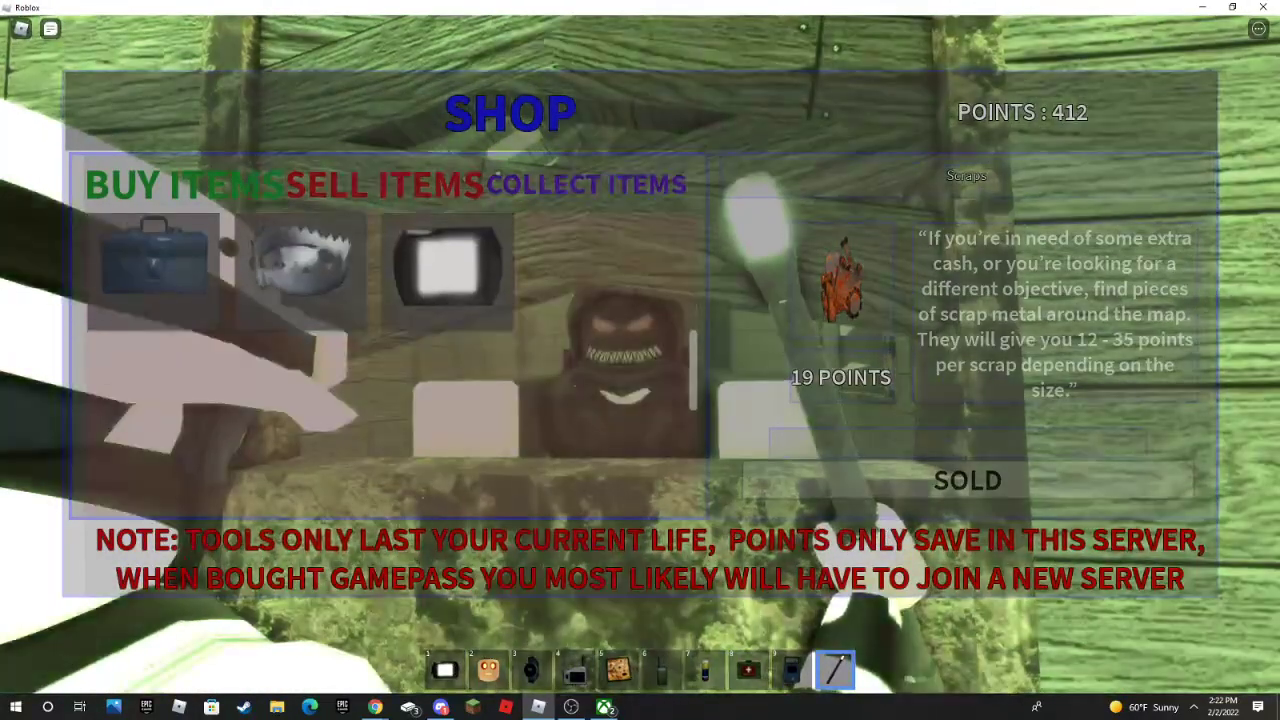
pyautogui.scroll(3, 500, 394)
pyautogui.scroll(3, 466, 380)
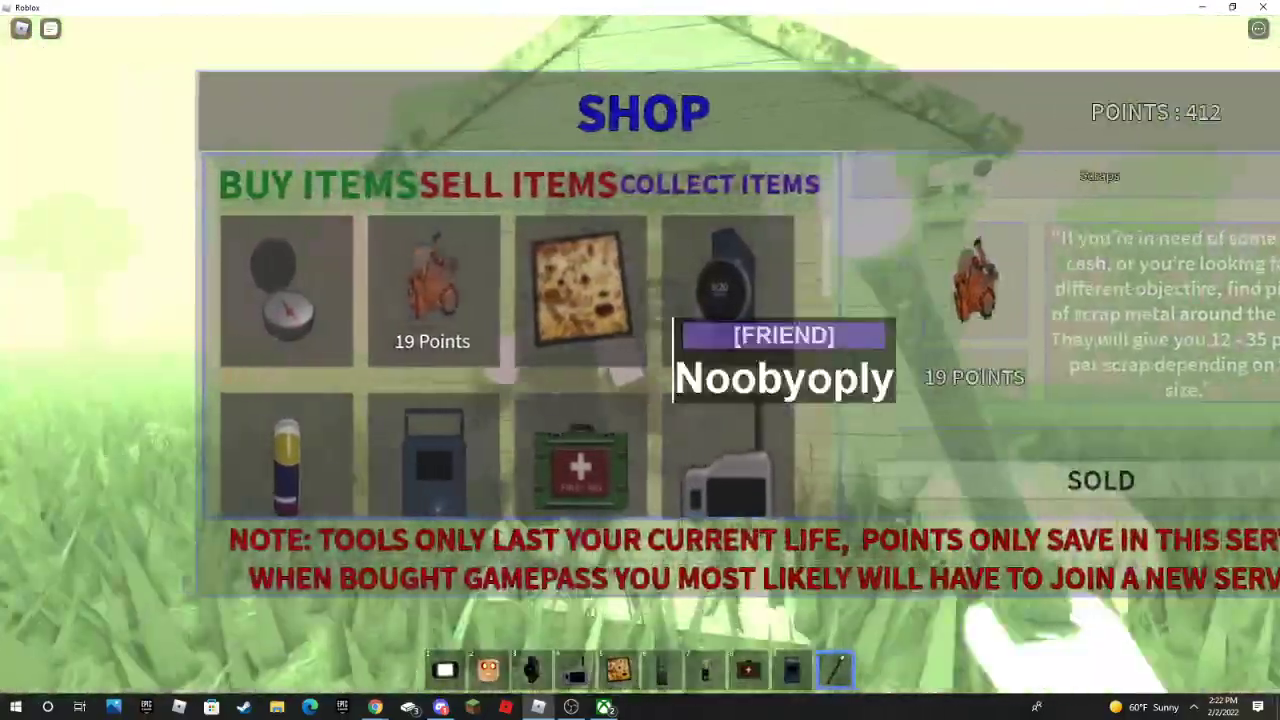
# - Cycle through carried items and hold the Voltmeter showing Power Usage: 10
pyautogui.press('3')
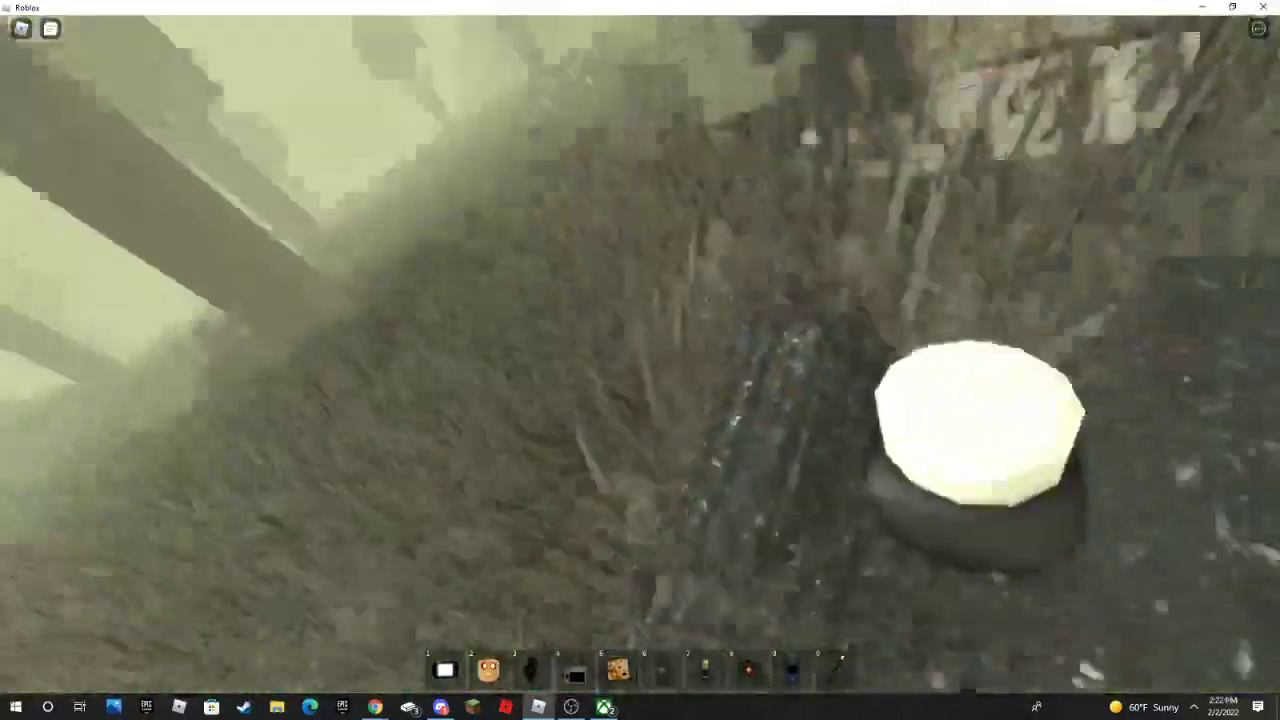
pyautogui.press('8')
pyautogui.press('0')
pyautogui.press('0')
pyautogui.press('9')
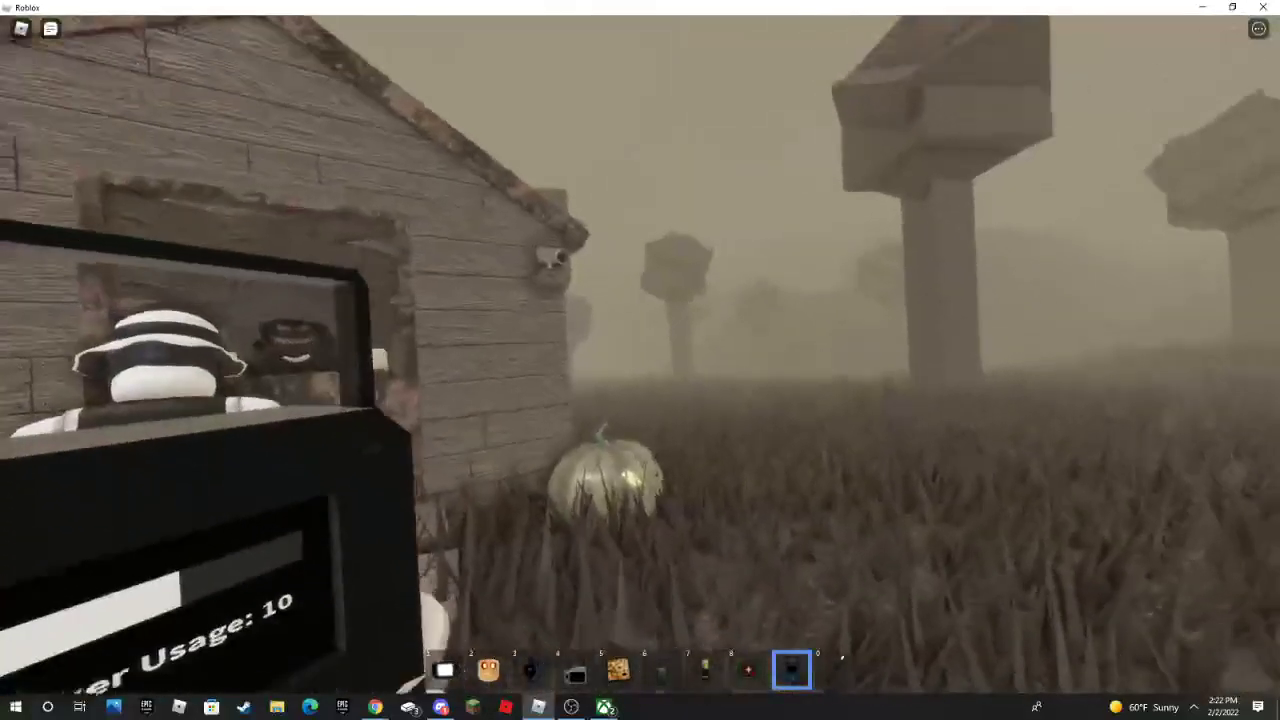
# - Briefly reopen and close the shop, then run out into the foggy field
pyautogui.press('w')
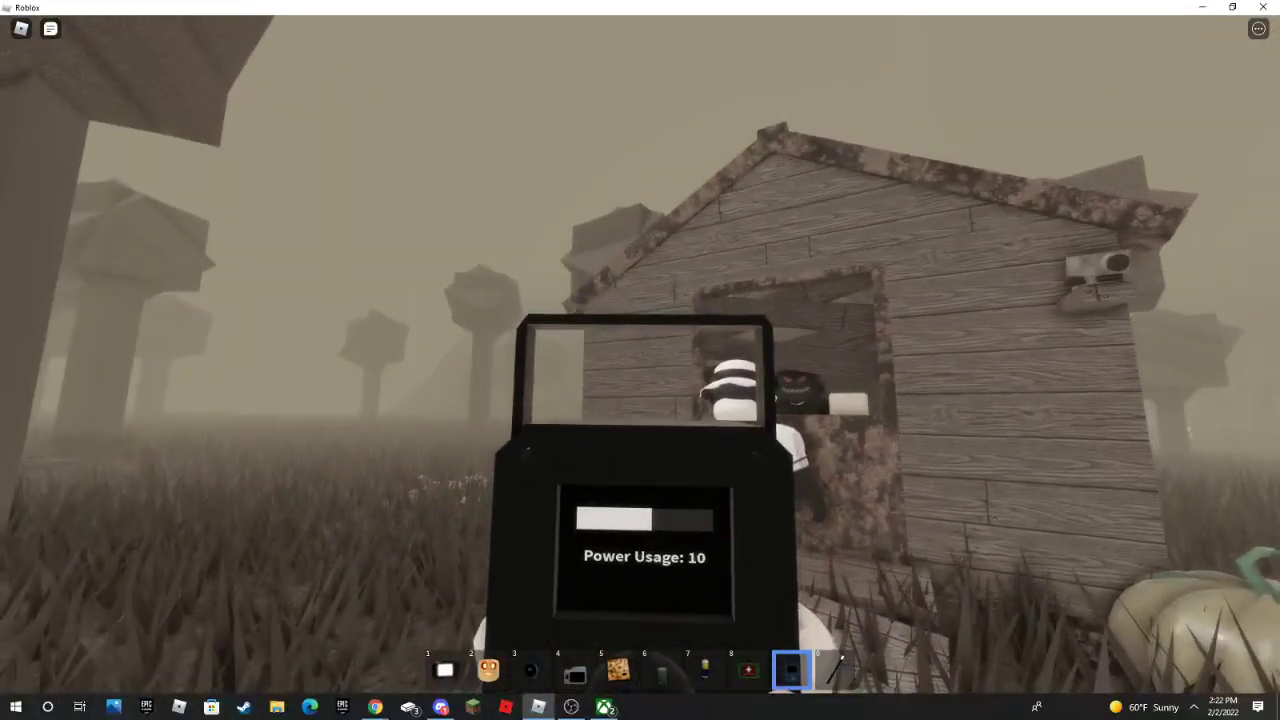
pyautogui.press('s')
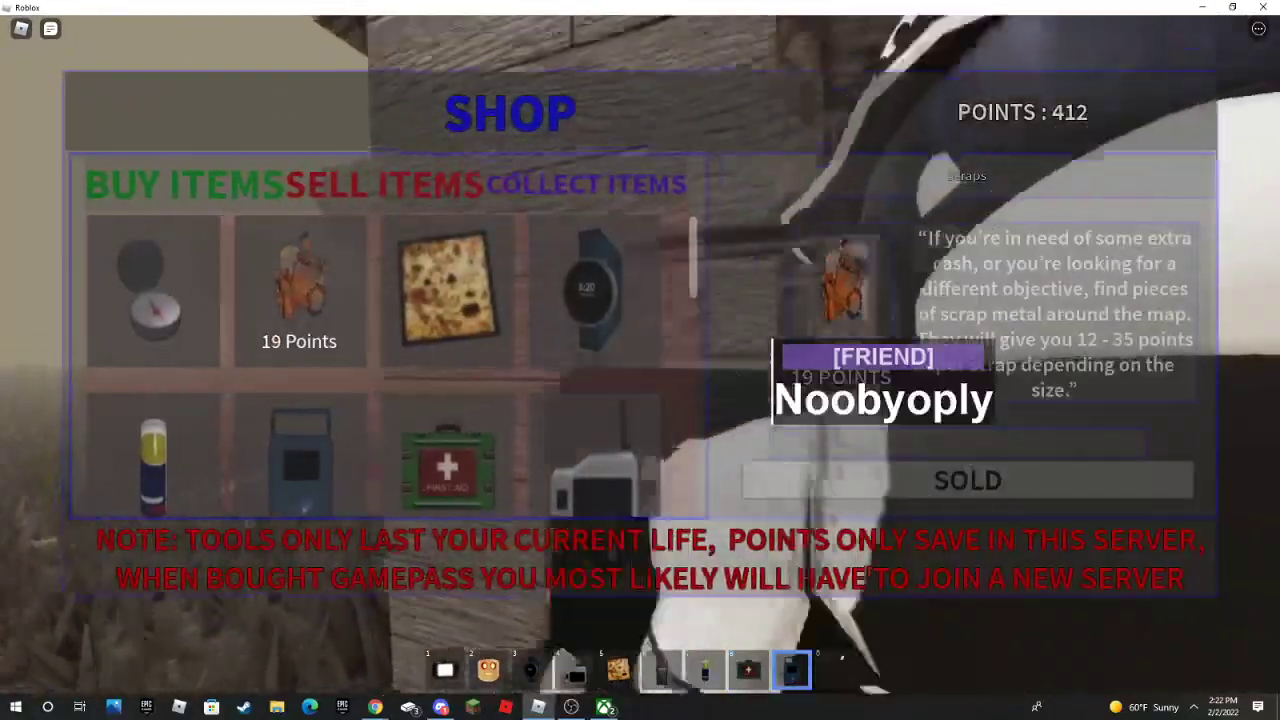
pyautogui.scroll(-5, 842, 657)
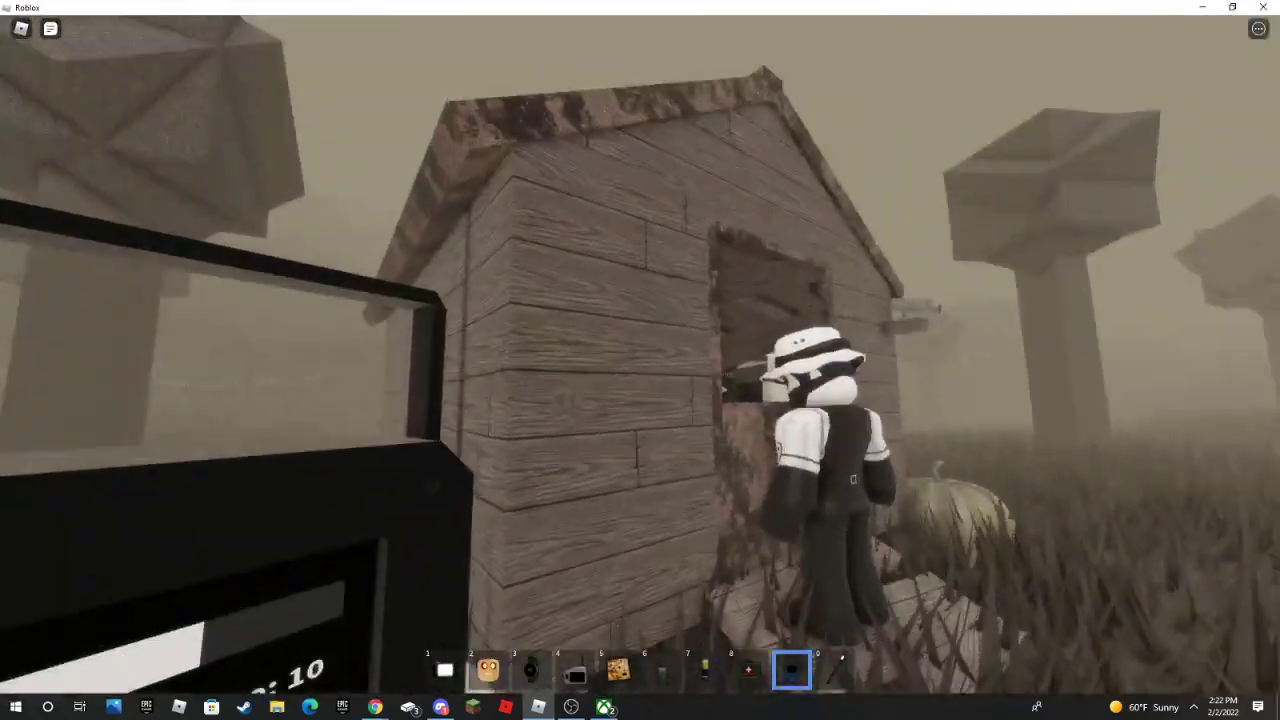
pyautogui.scroll(2, 842, 657)
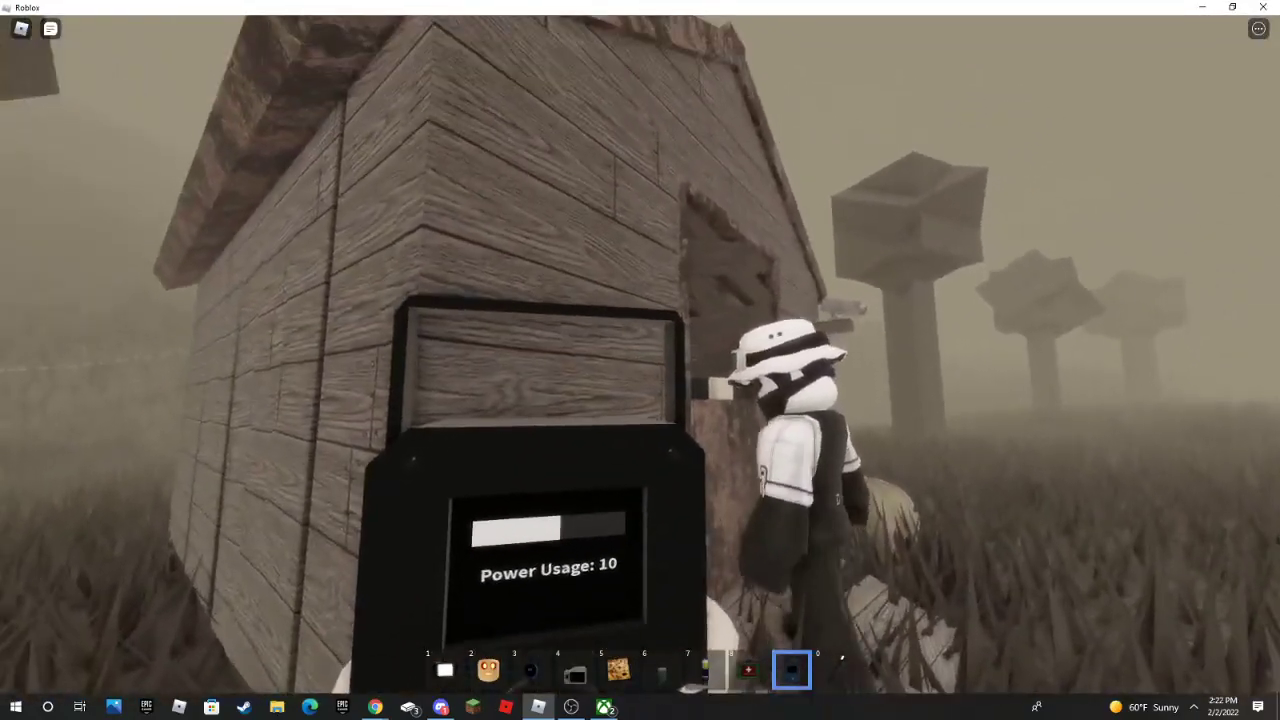
pyautogui.press('Right')
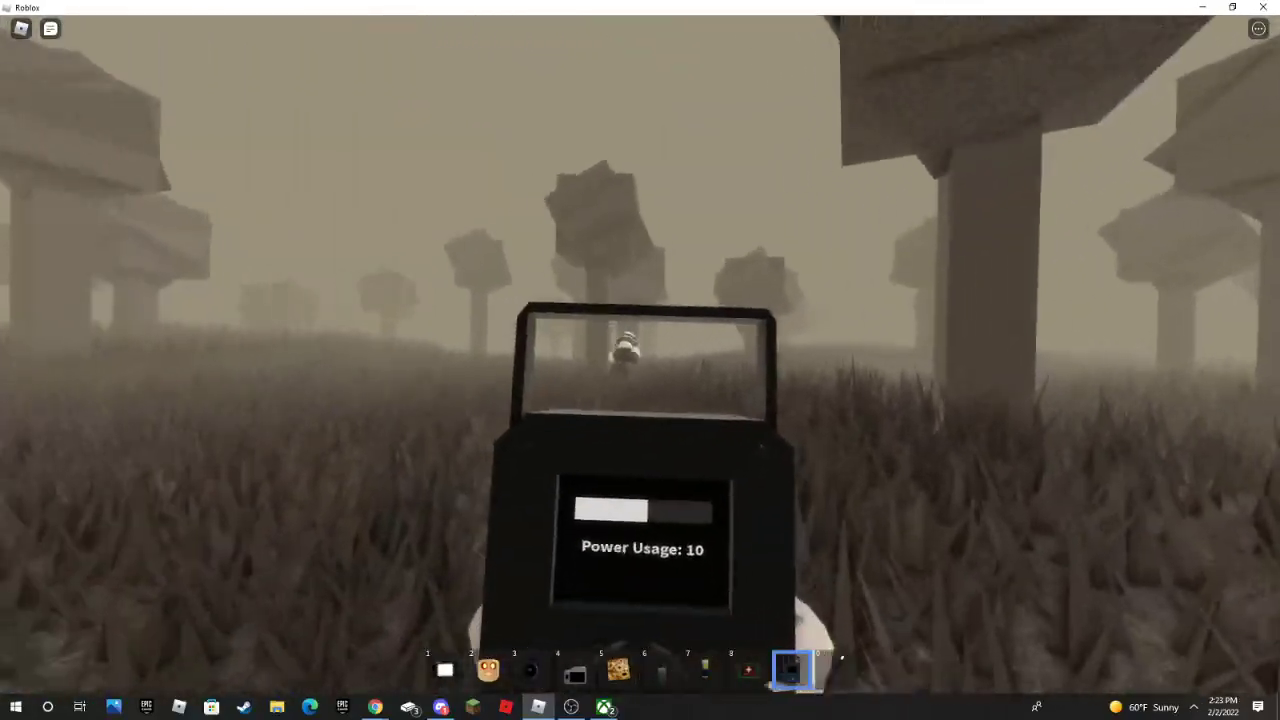
pyautogui.press('shift')
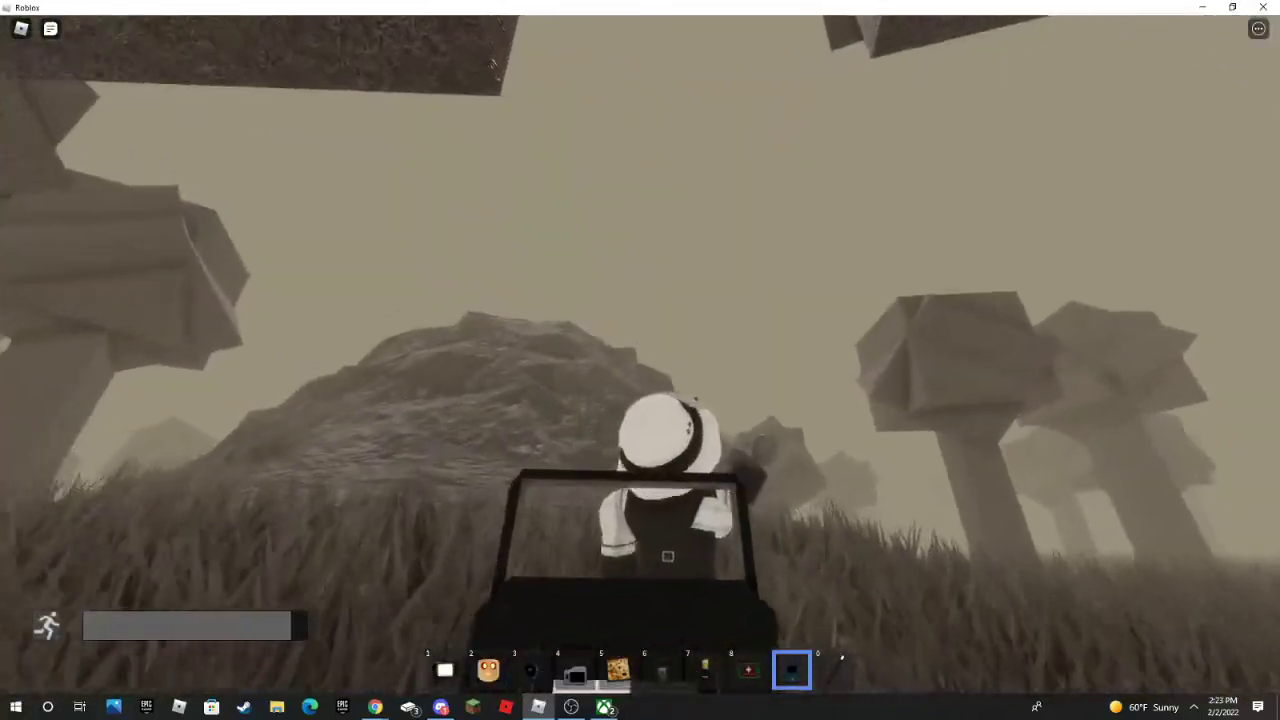
# - Study the hand-drawn landmark map twice, then open the Roblox game menu
pyautogui.press('5')
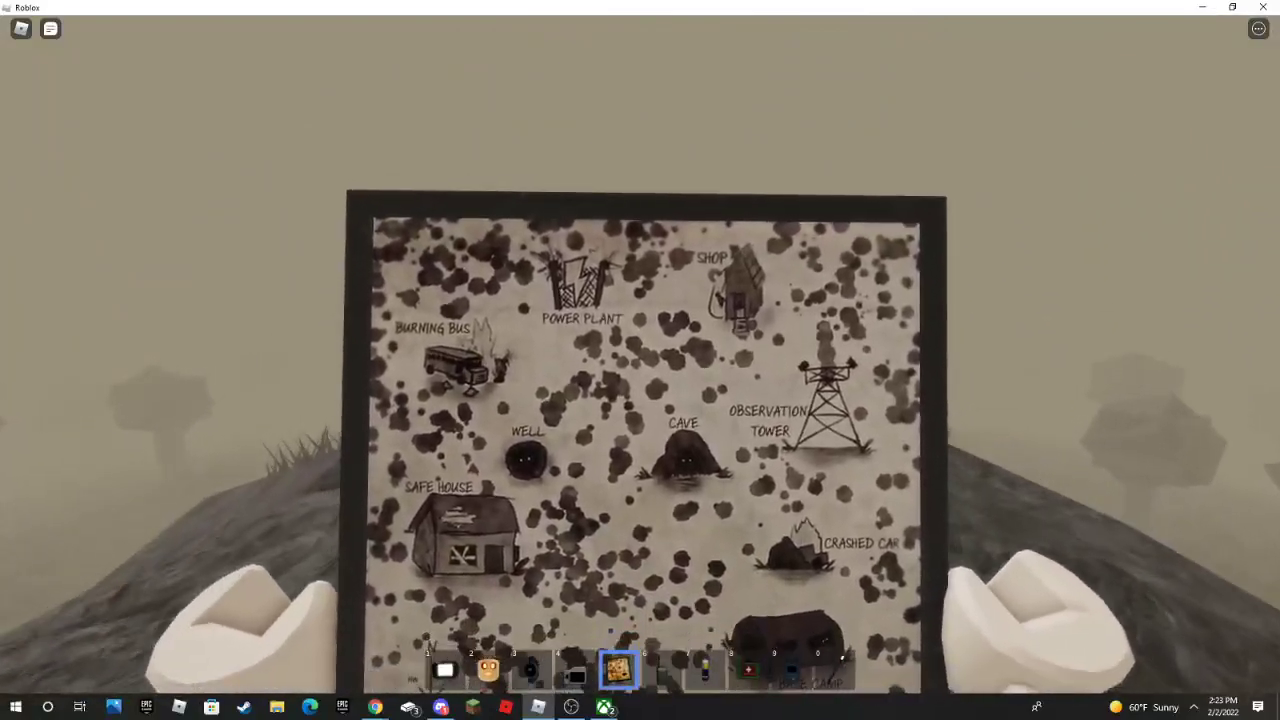
pyautogui.press('3')
pyautogui.press('5')
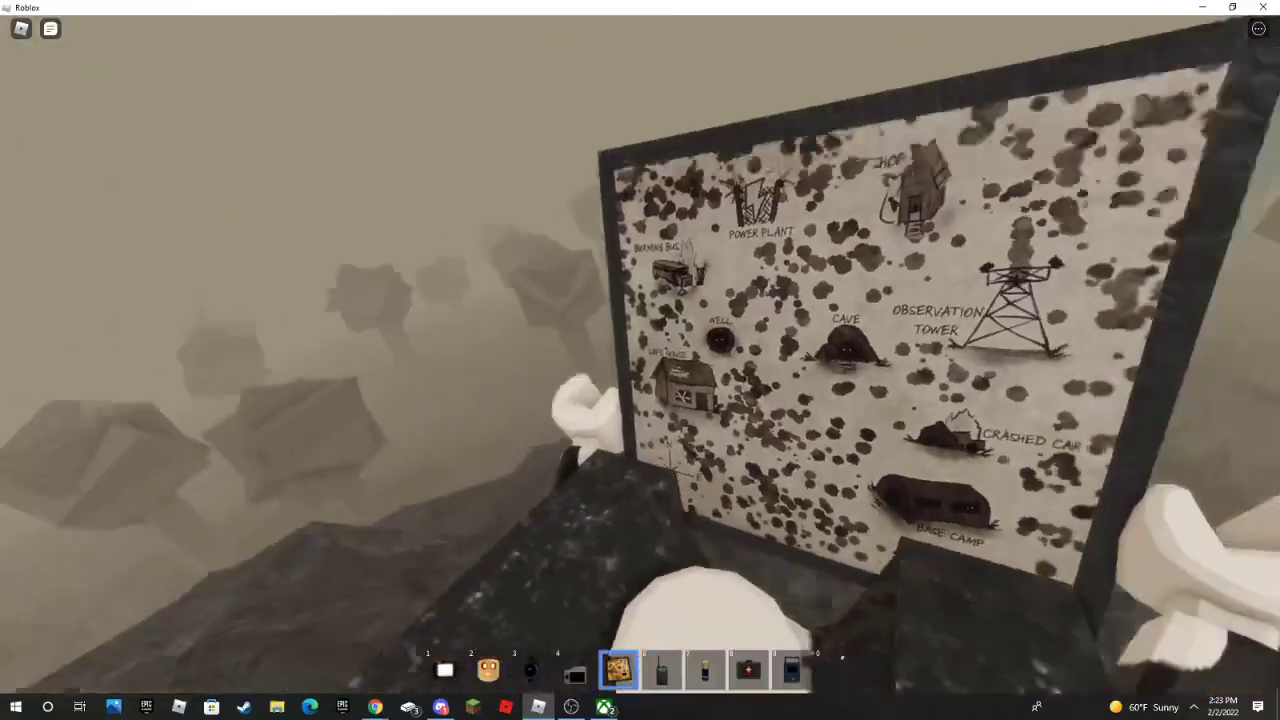
pyautogui.press('5')
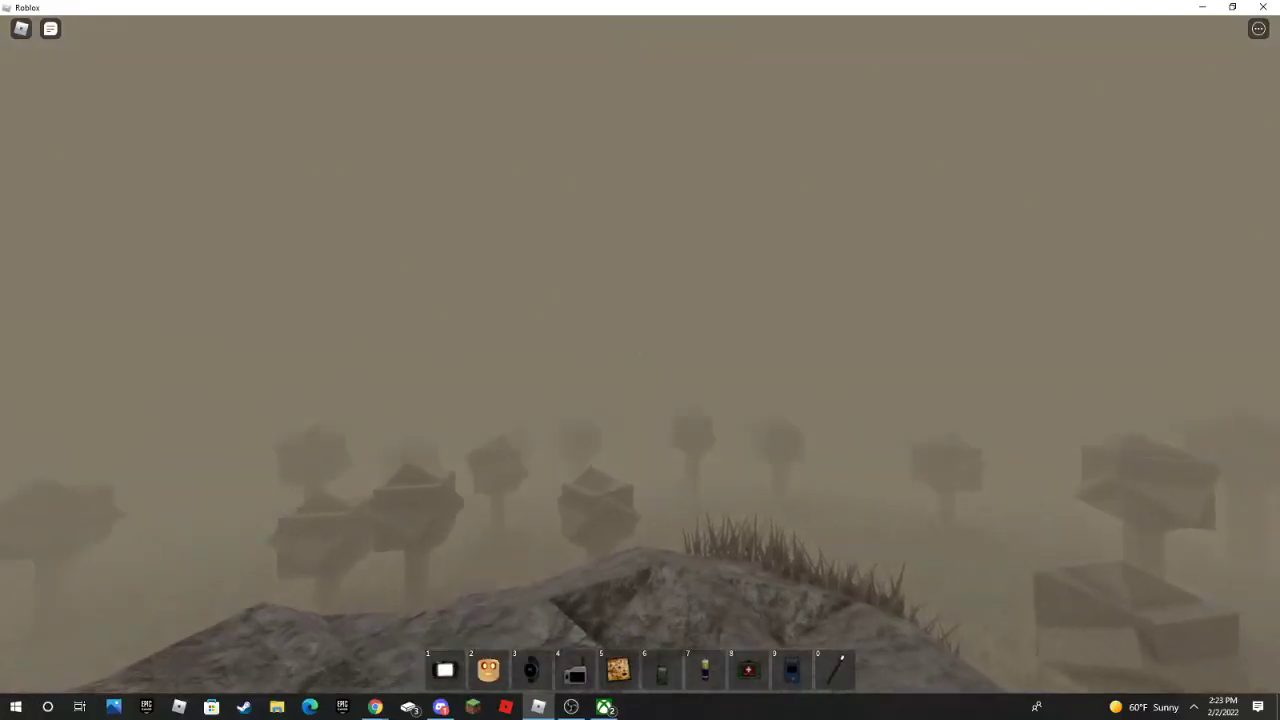
pyautogui.press('Escape')
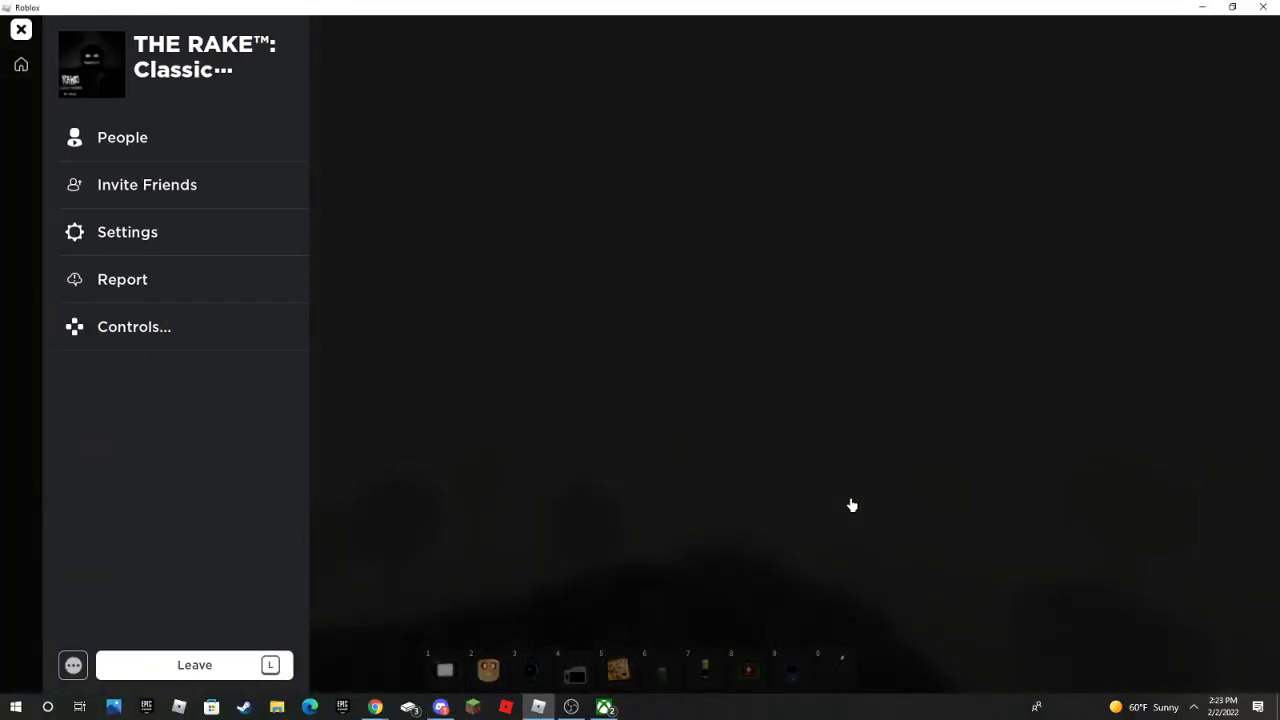
pyautogui.press('Escape')
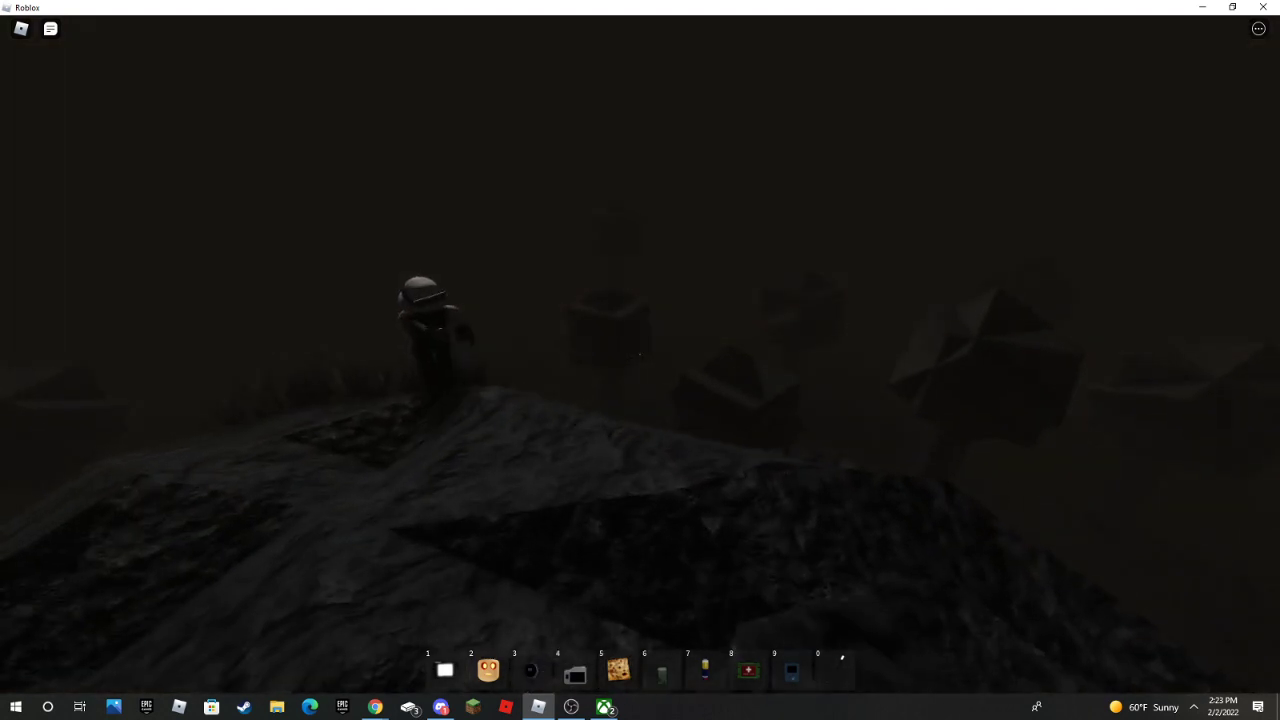
pyautogui.press('Escape')
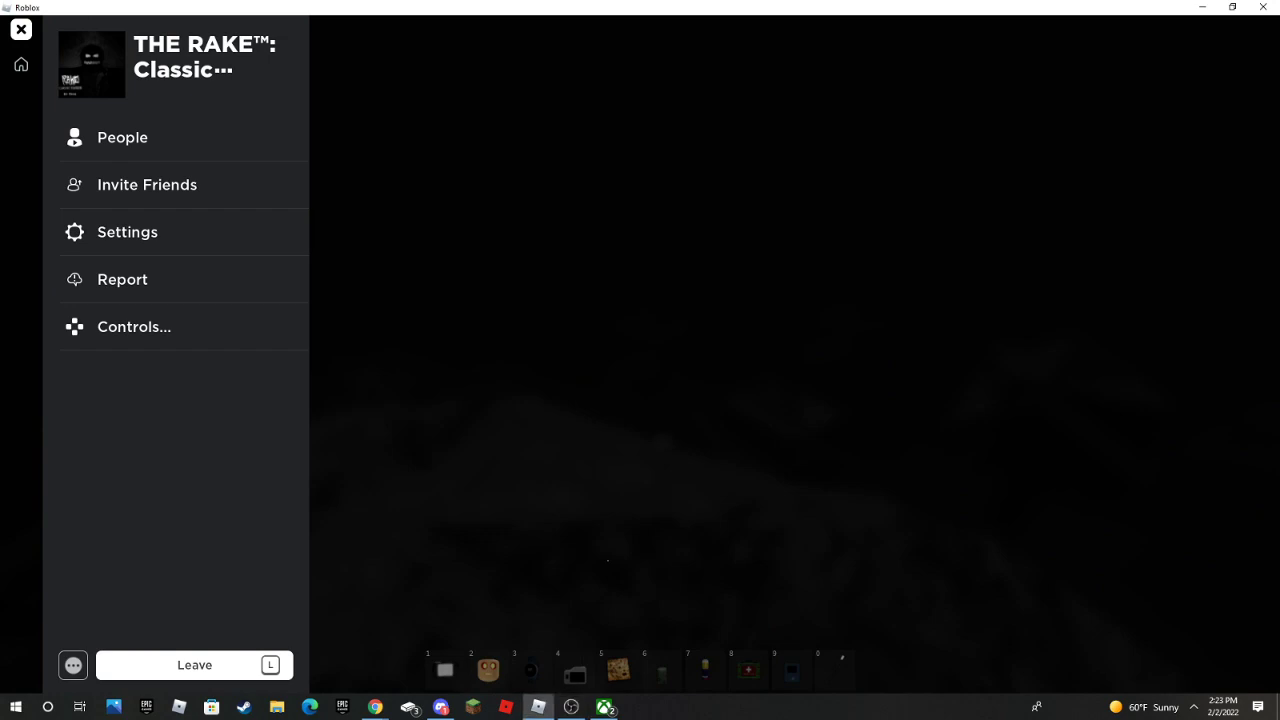
pyautogui.press('Escape')
pyautogui.press('Escape')
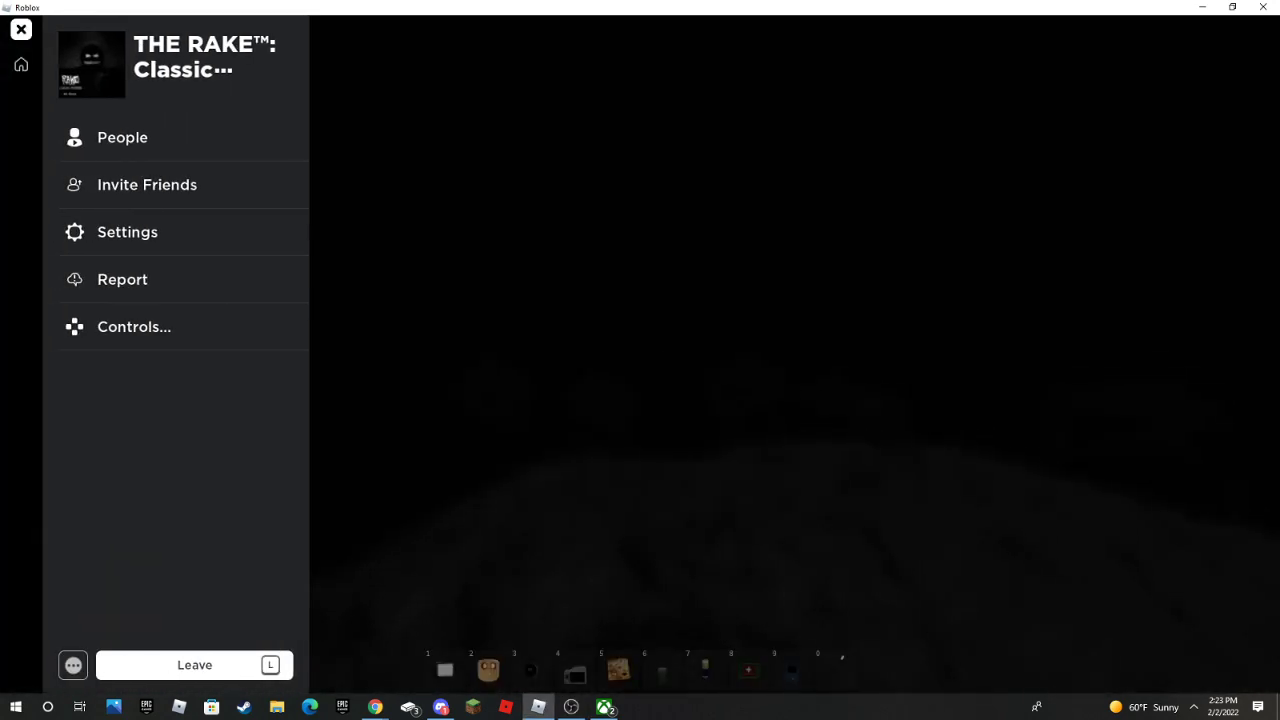